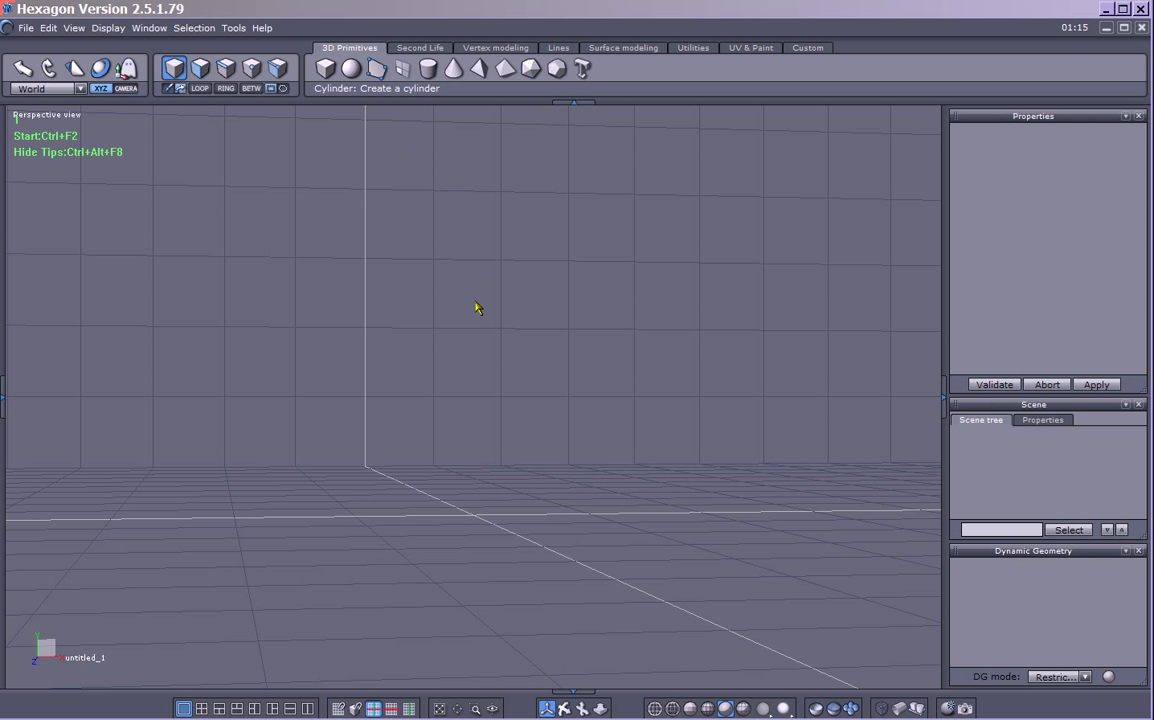
# Start a cylinder primitive with the centre of its base at 0, 0, 0
pyautogui.moveTo(480, 342); pyautogui.dragTo(448, 410, button='middle')
pyautogui.moveTo(450, 416)
pyautogui.mouseDown(button='right')
pyautogui.moveTo(420, 406)
pyautogui.moveTo(469, 429)
pyautogui.moveTo(470, 419)
pyautogui.mouseUp(button='right')
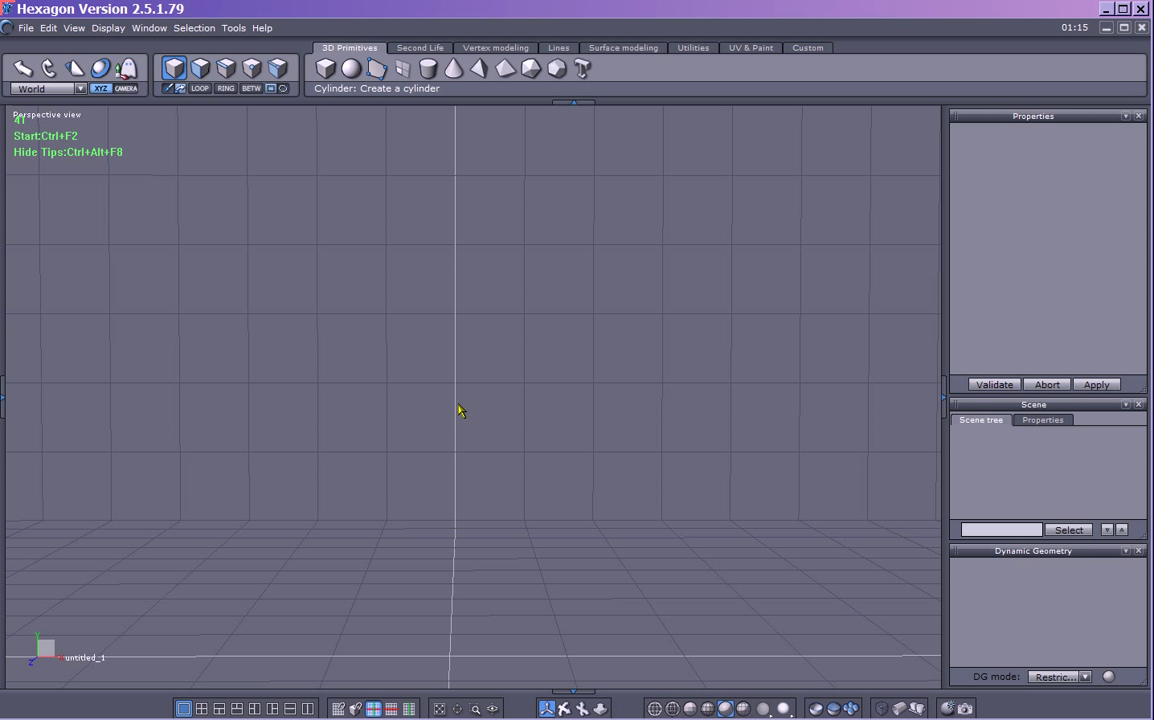
pyautogui.scroll(-3, 462, 408)
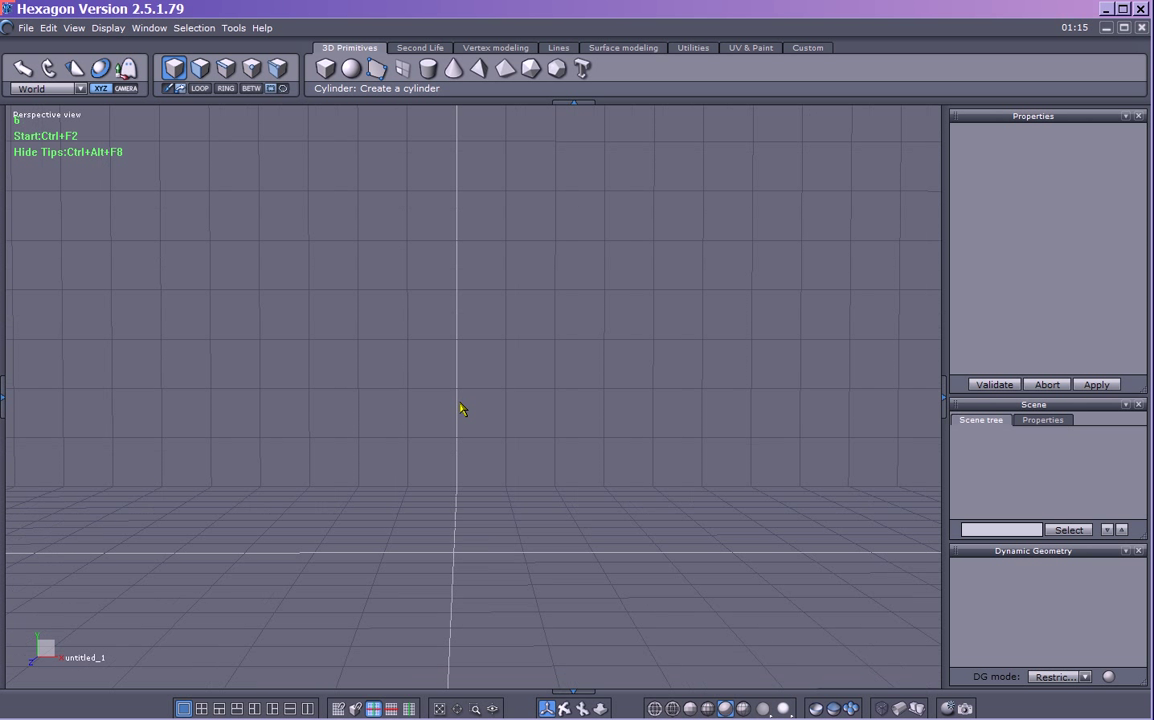
pyautogui.moveTo(475, 383); pyautogui.dragTo(452, 401, button='right')
pyautogui.moveTo(450, 401); pyautogui.dragTo(428, 361, button='middle')
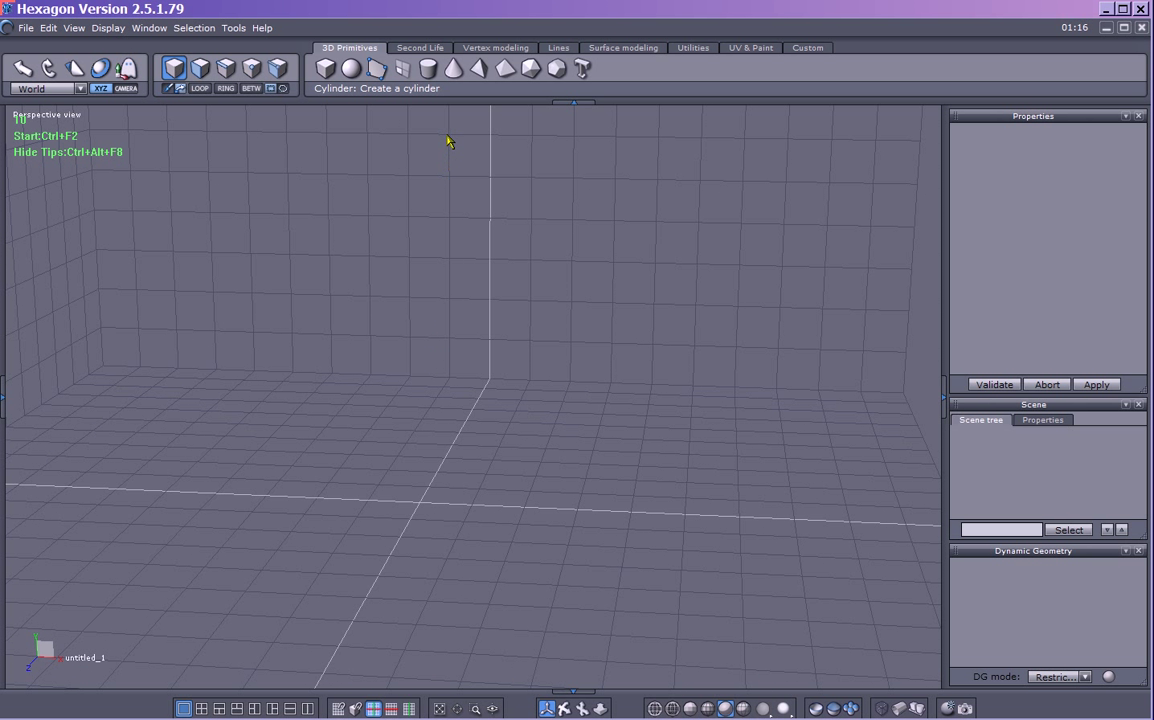
pyautogui.click(431, 78)
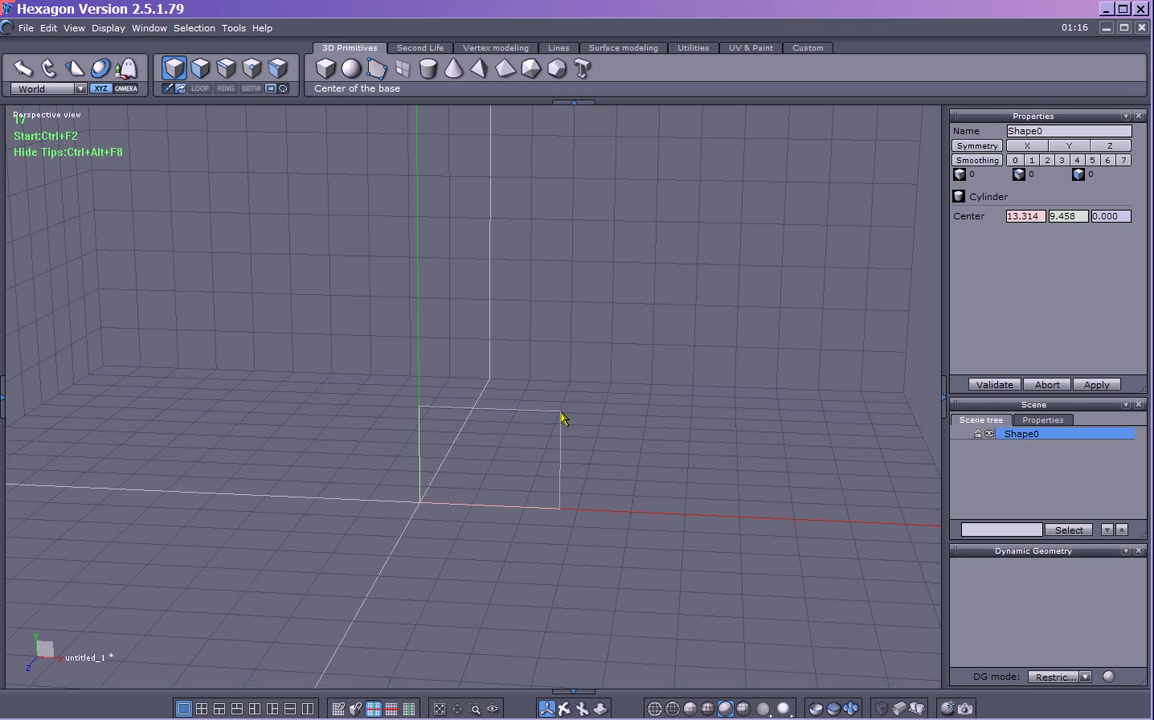
pyautogui.write('0')
pyautogui.press('Tab')
pyautogui.write('0')
pyautogui.press('Tab')
pyautogui.click(1098, 386)
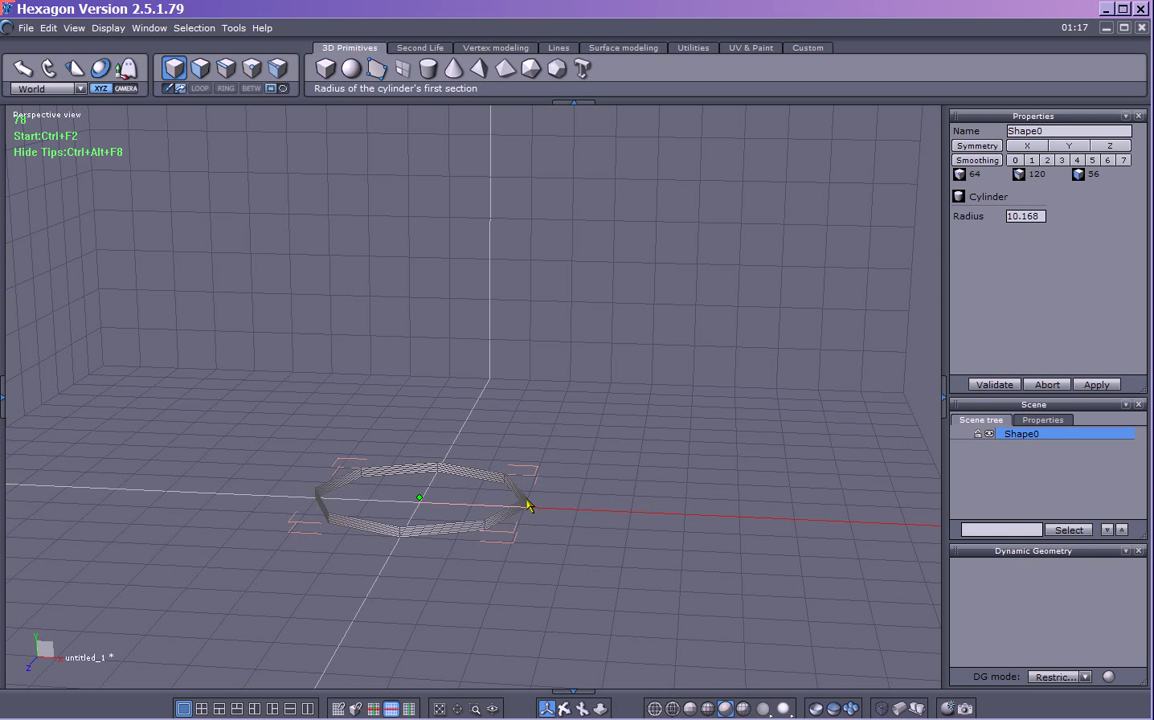
# Give the cylinder a radius of 10 and a height of 20
pyautogui.press('Tab')
pyautogui.write('10')
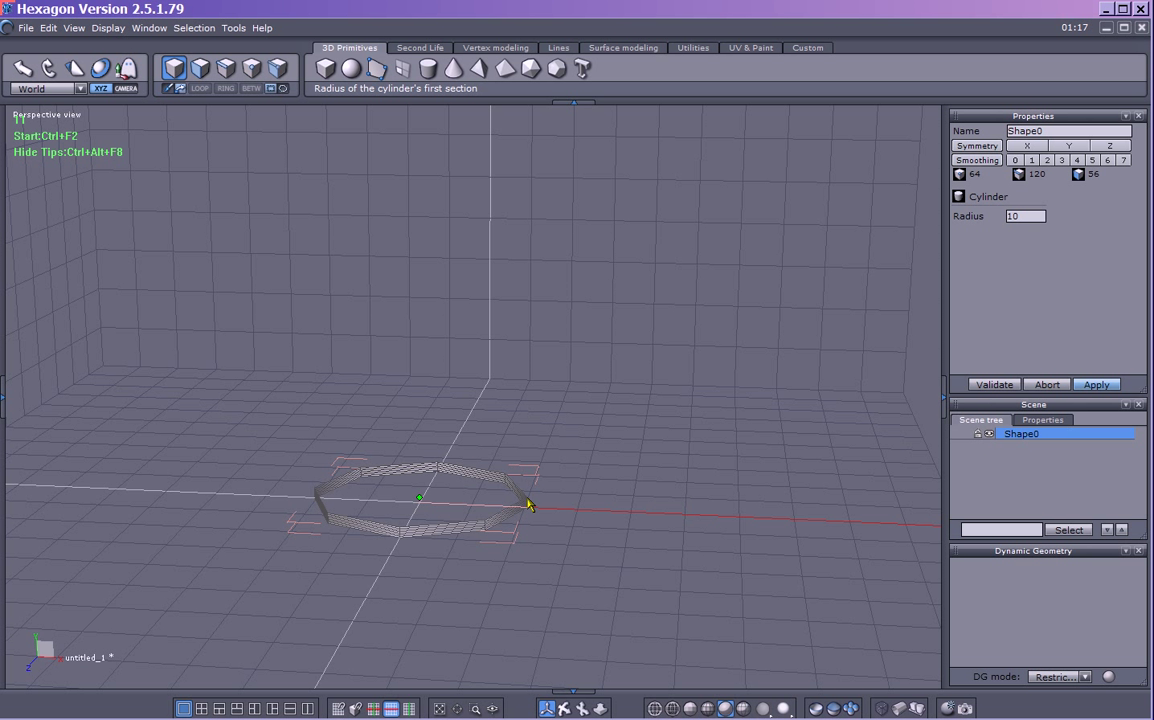
pyautogui.click(529, 505)
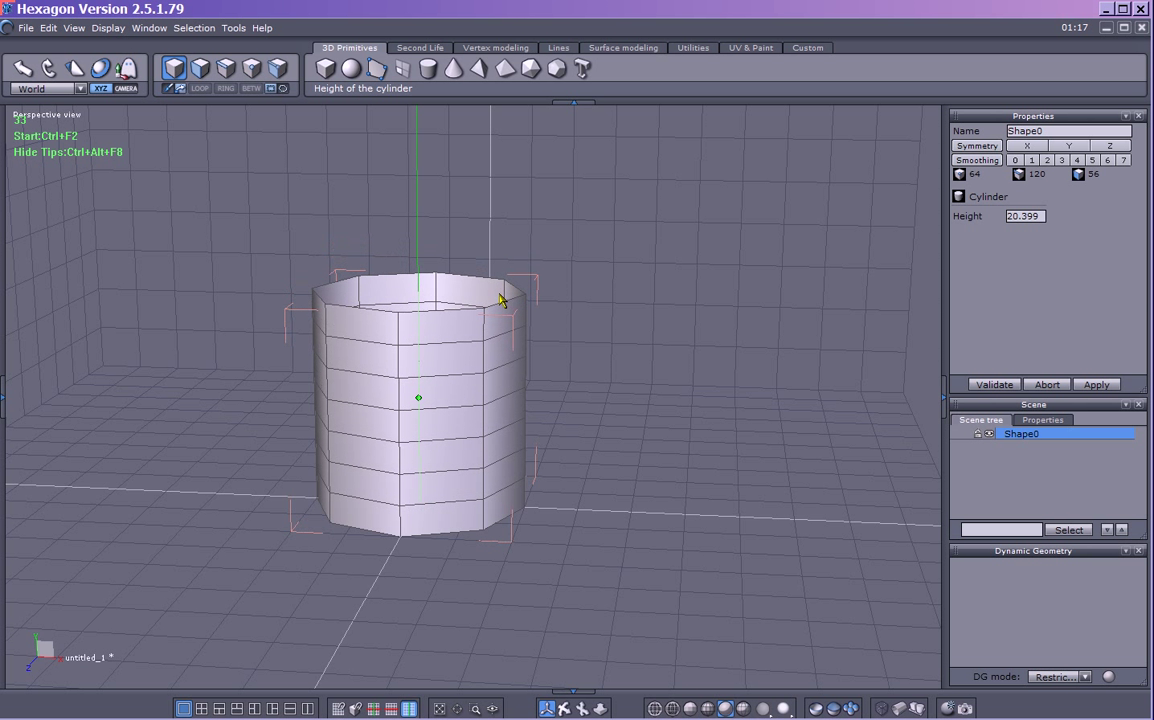
pyautogui.click(497, 303)
pyautogui.write('20')
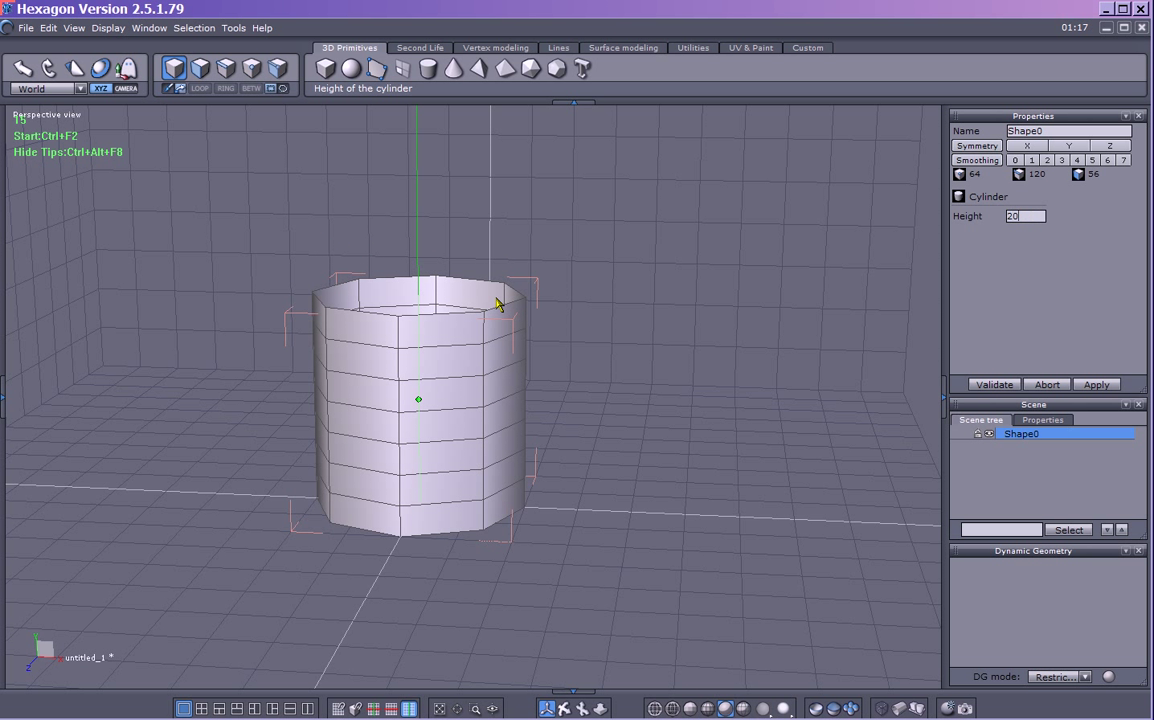
pyautogui.press('Return')
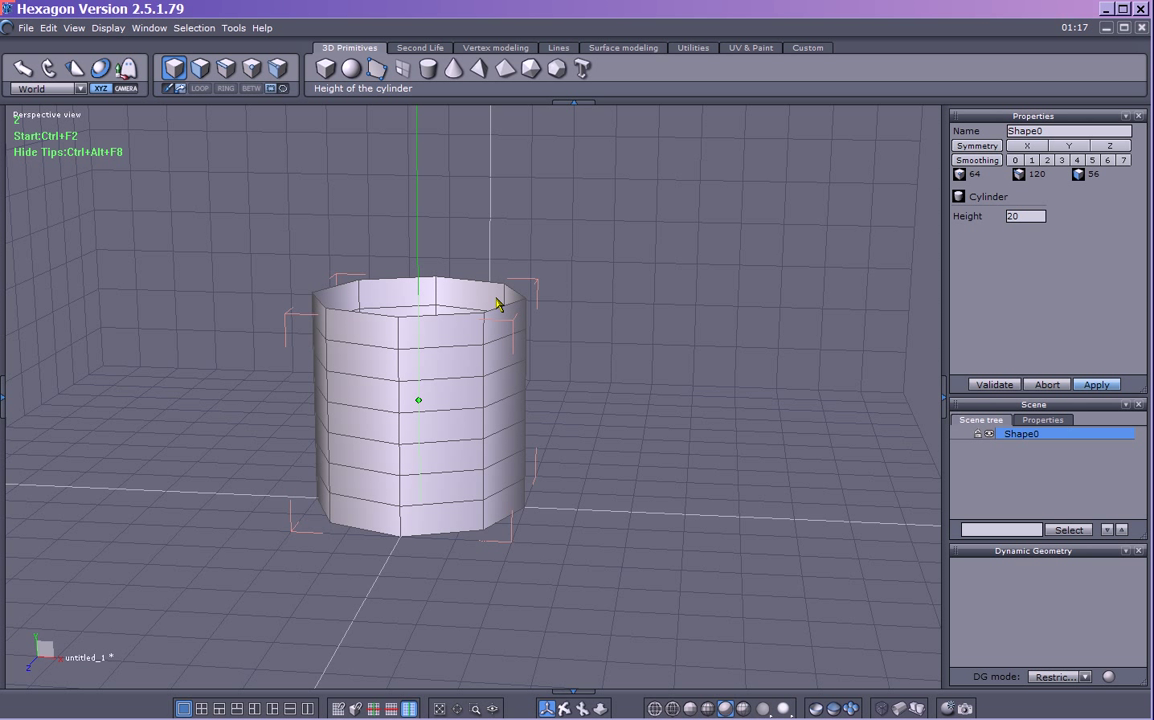
pyautogui.click(497, 303)
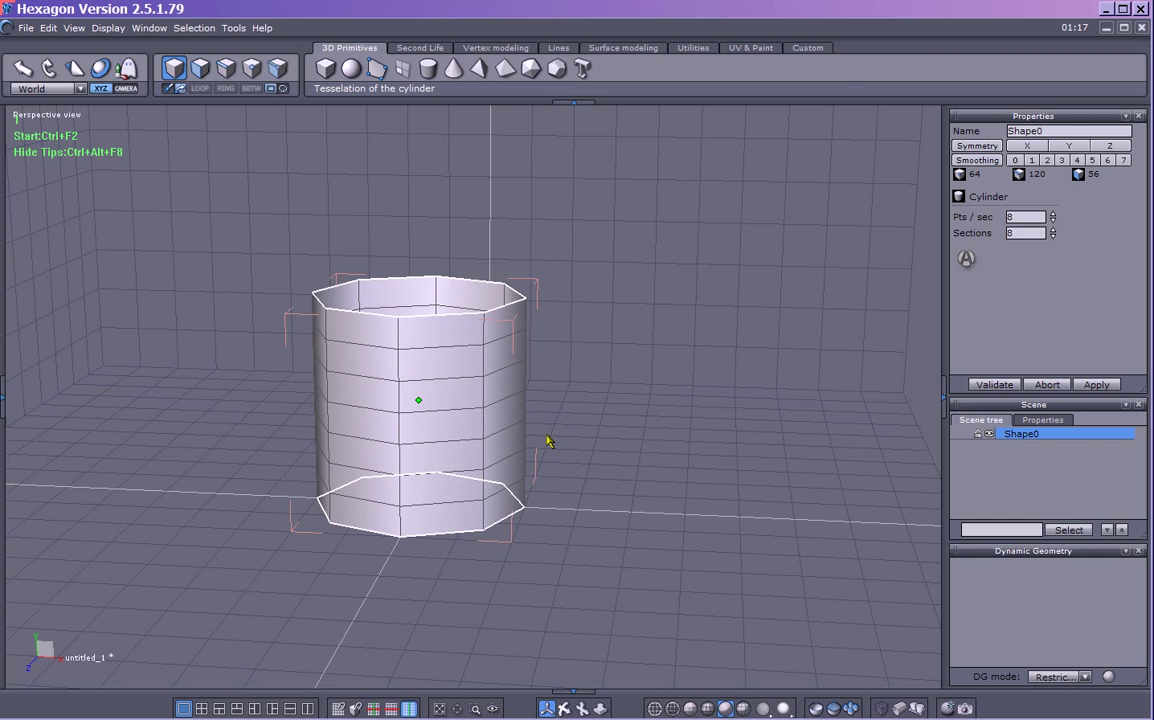
# Close both the bottom and the top openings of the cylinder with cap faces
pyautogui.moveTo(557, 440); pyautogui.dragTo(530, 202, button='middle')
pyautogui.moveTo(587, 464); pyautogui.dragTo(592, 304, button='middle')
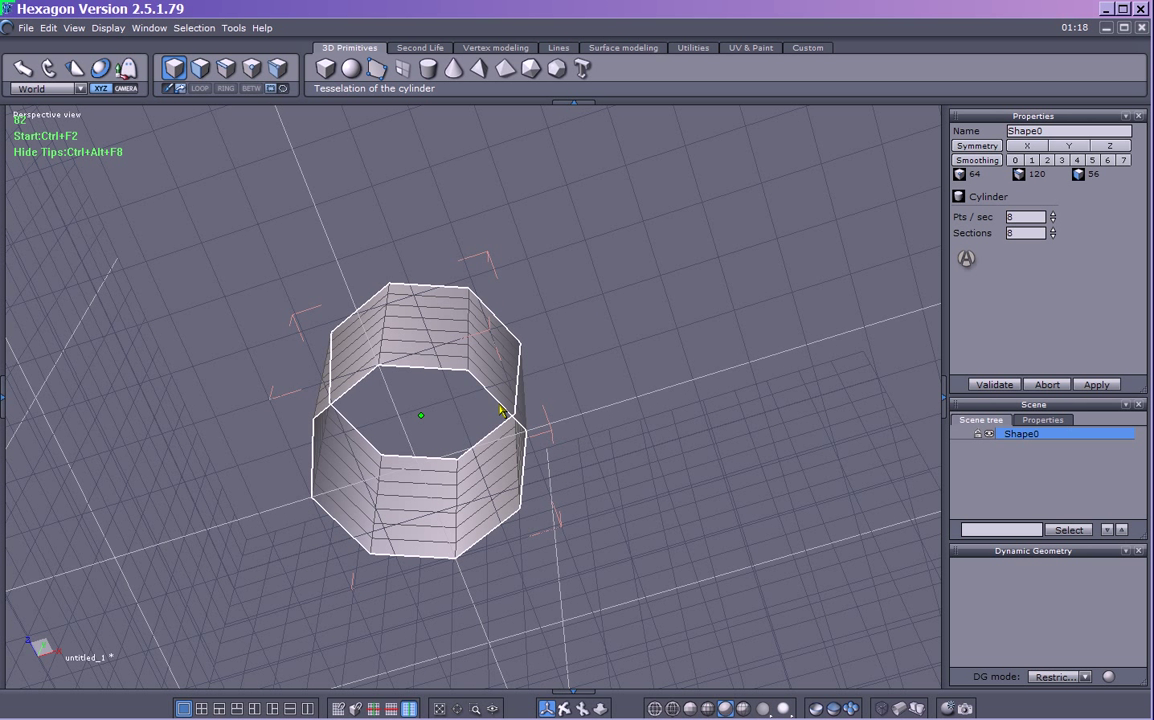
pyautogui.click(500, 406)
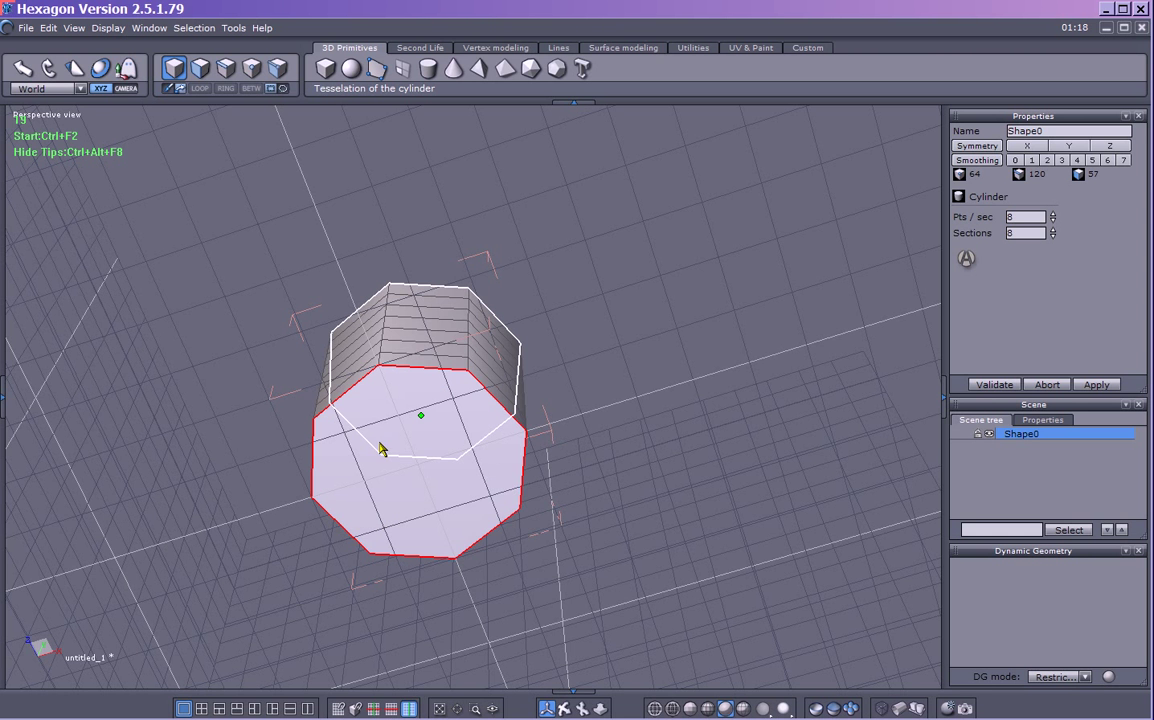
pyautogui.moveTo(585, 396); pyautogui.dragTo(590, 479, button='middle')
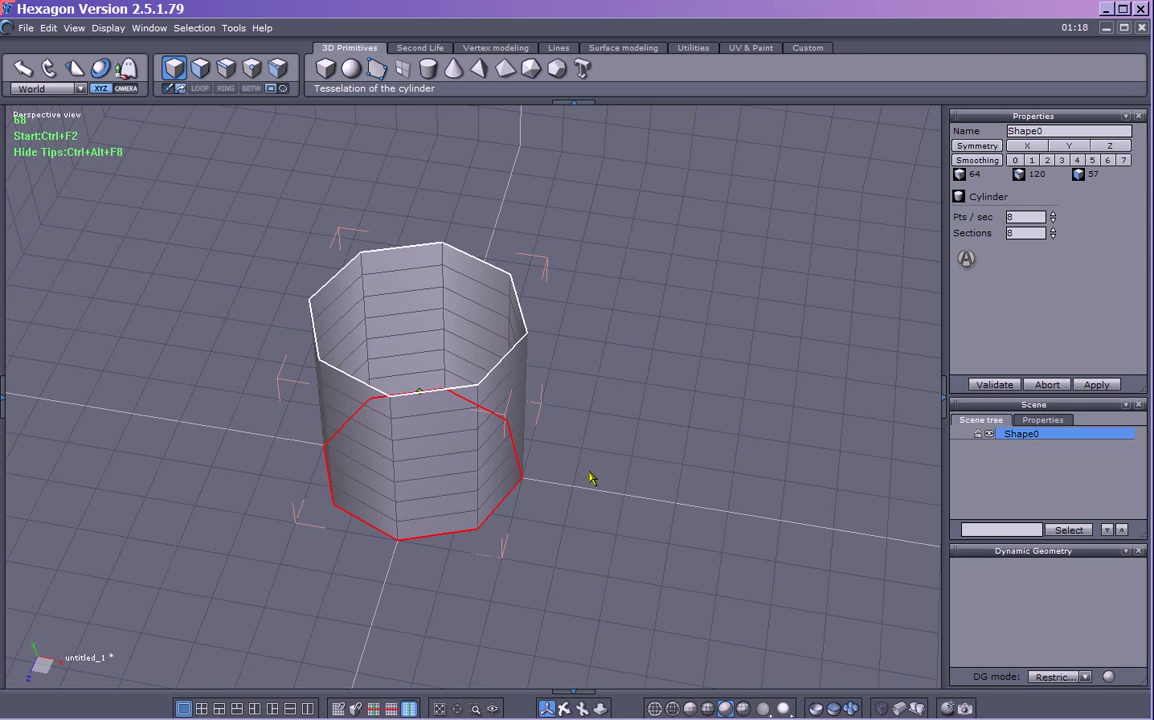
pyautogui.click(479, 265)
pyautogui.moveTo(577, 420); pyautogui.dragTo(572, 376, button='middle')
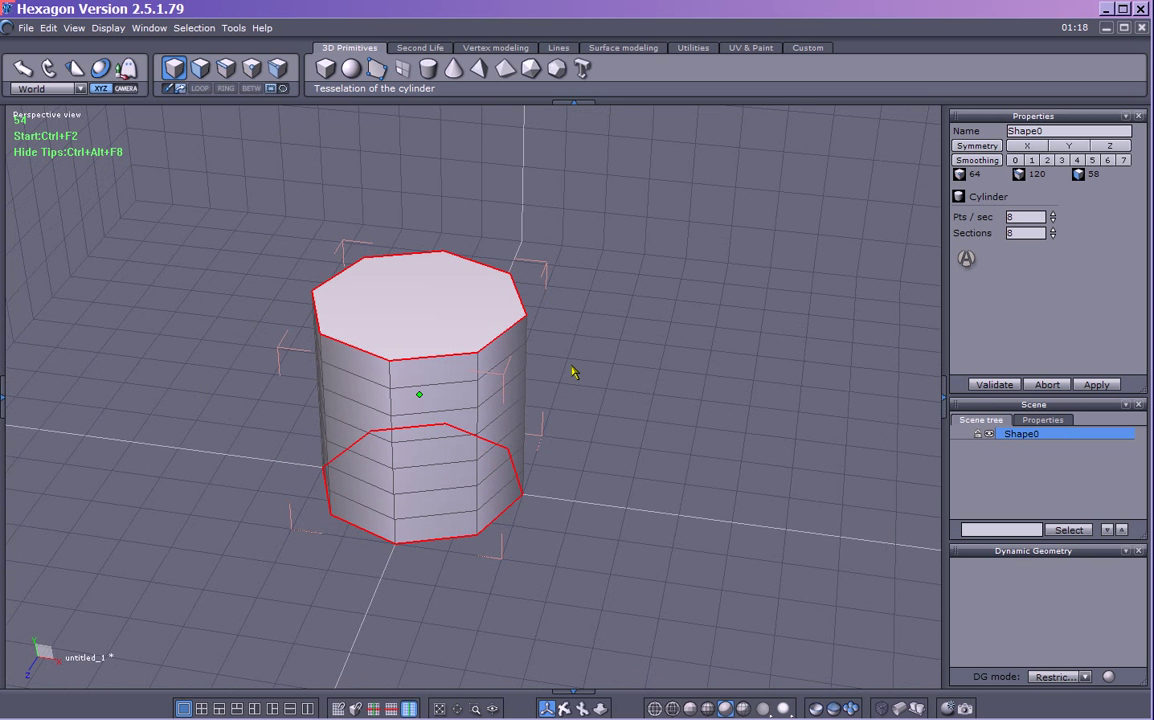
pyautogui.click(504, 336)
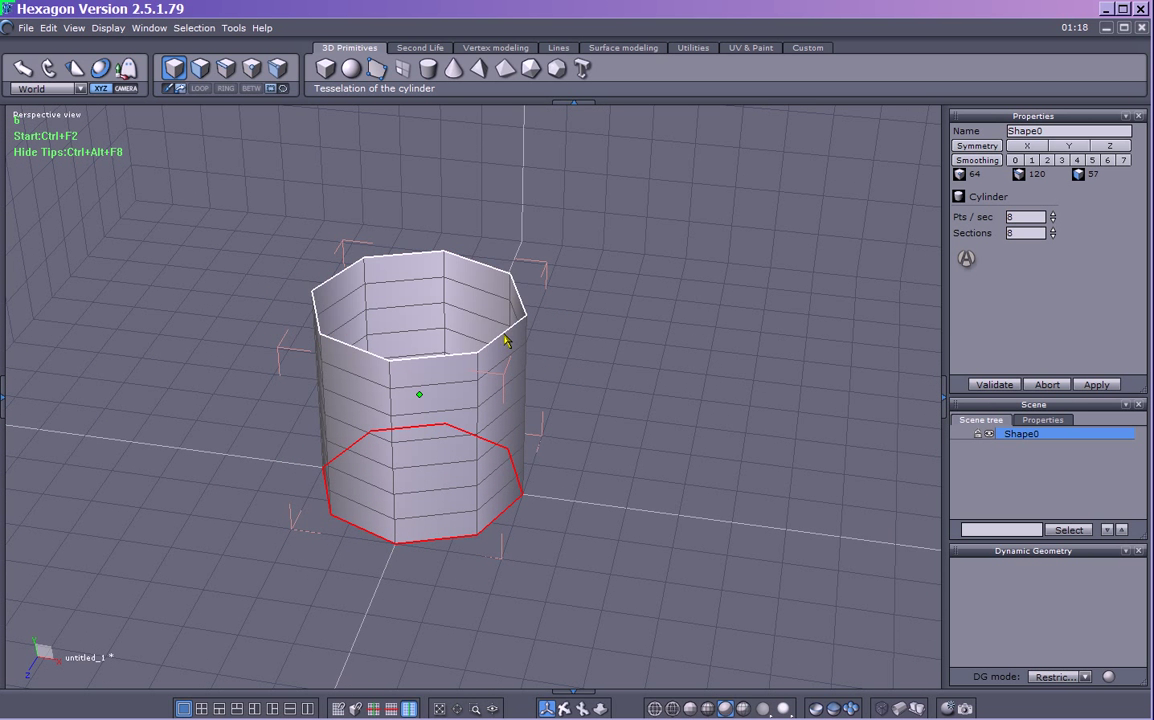
pyautogui.moveTo(659, 345); pyautogui.dragTo(469, 343, button='middle')
pyautogui.click(452, 526)
pyautogui.click(452, 526)
pyautogui.click(455, 325)
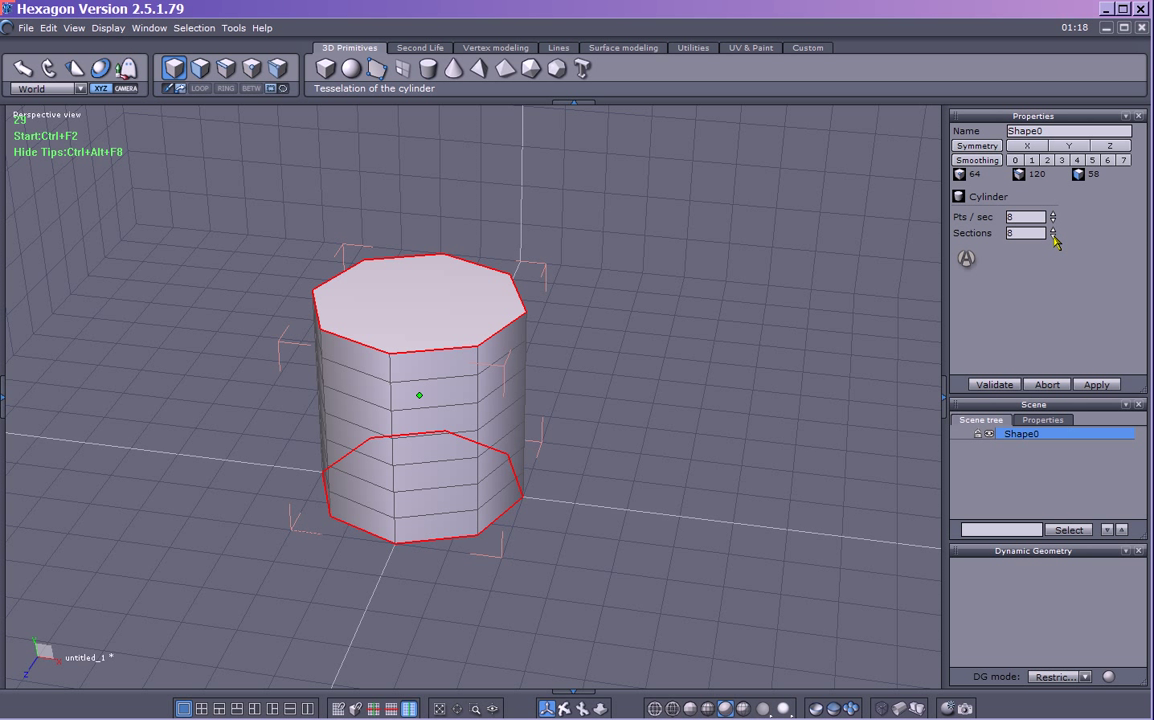
# Try 11 sections along the cylinder's height and return the section count to 8
pyautogui.click(1052, 229)
pyautogui.click(1052, 229)
pyautogui.click(1052, 229)
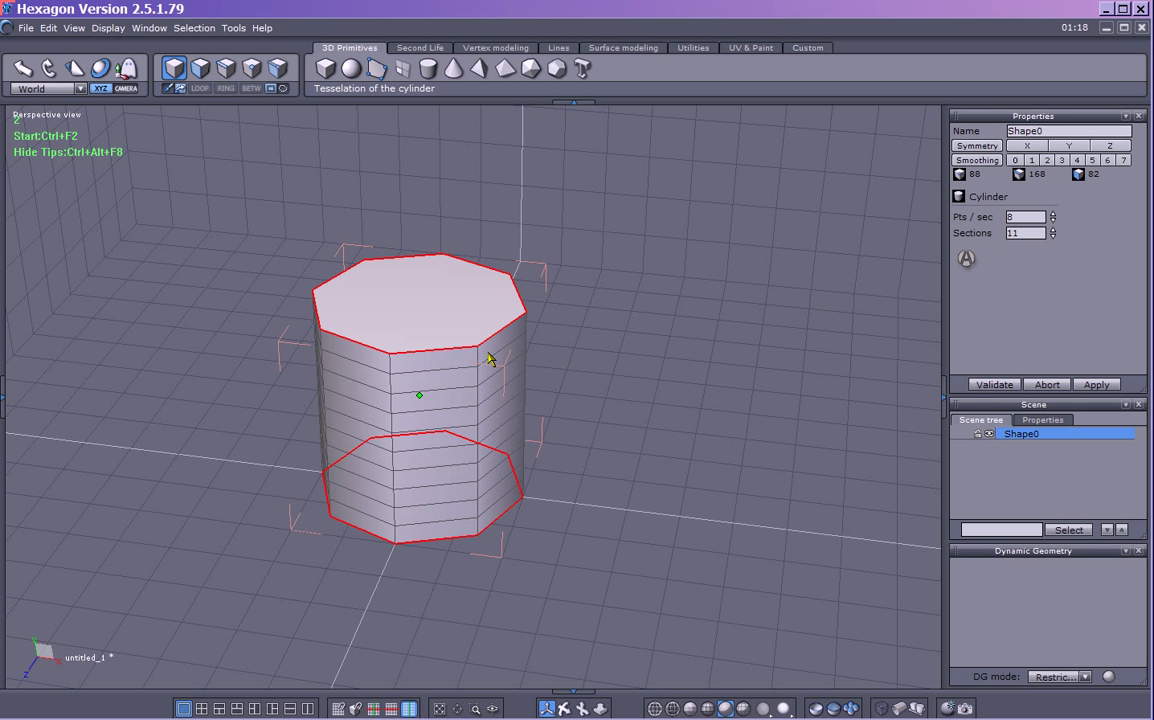
pyautogui.click(1052, 230)
pyautogui.click(1053, 237)
pyautogui.click(1053, 237)
pyautogui.click(1053, 237)
pyautogui.click(1053, 237)
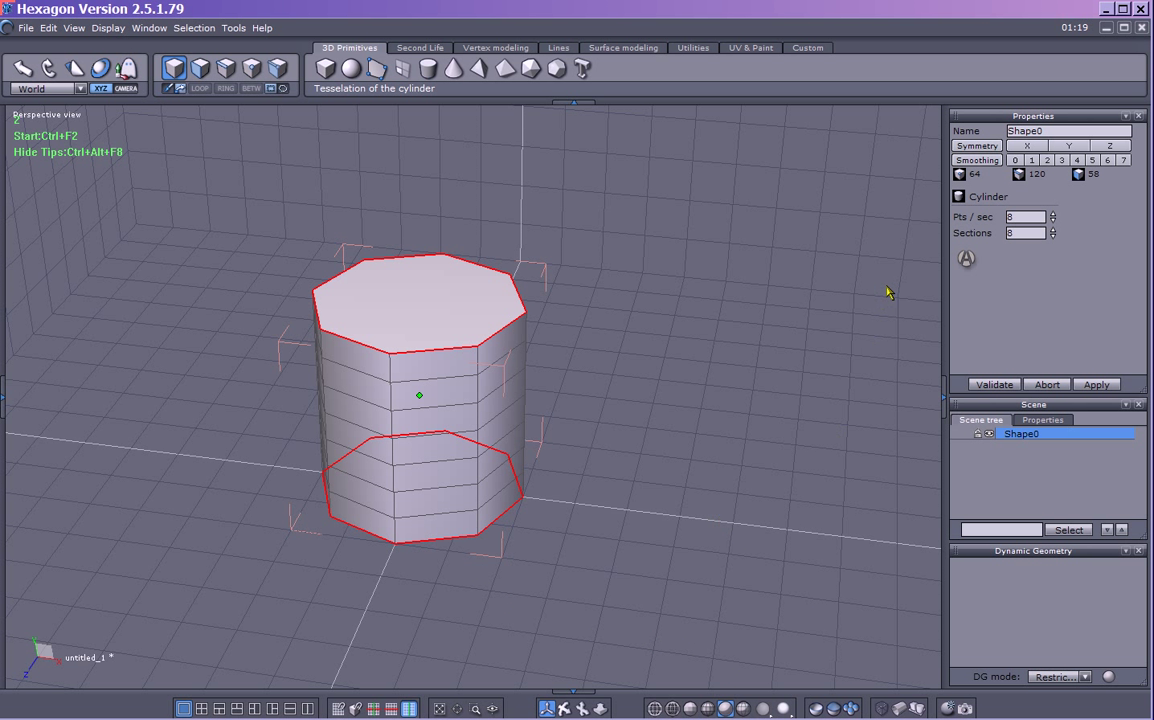
# Set the cylinder to 10 points per section and validate the shape
pyautogui.click(1053, 217)
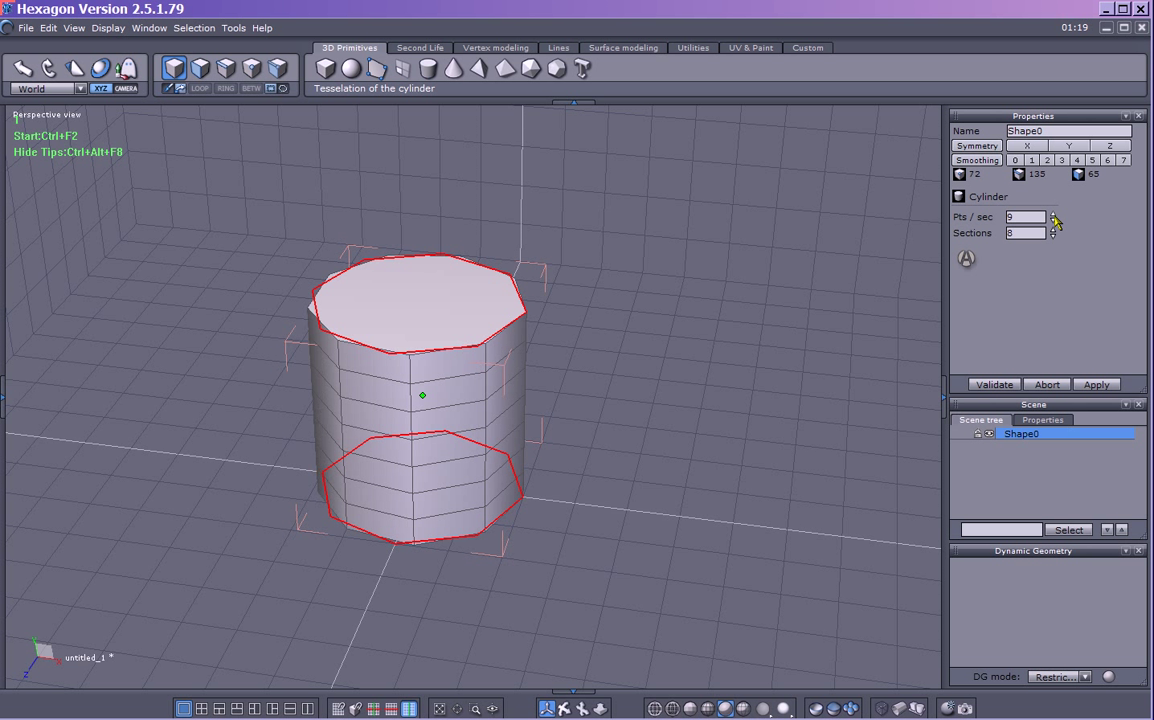
pyautogui.click(1053, 217)
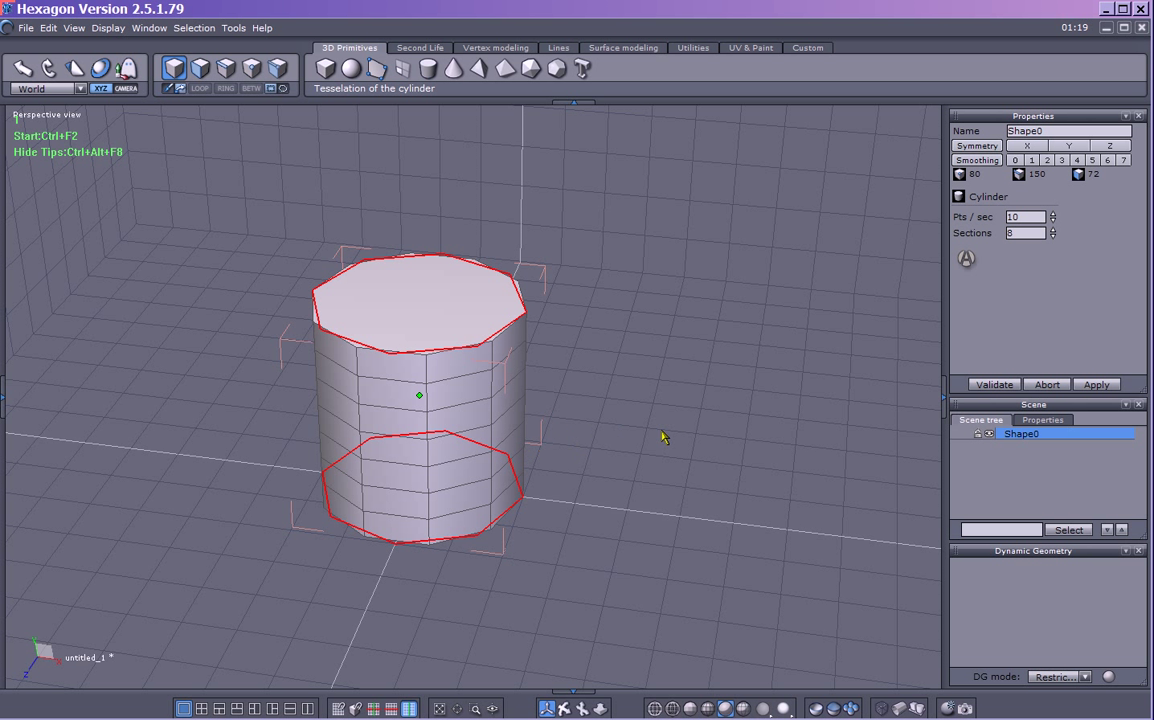
pyautogui.click(995, 385)
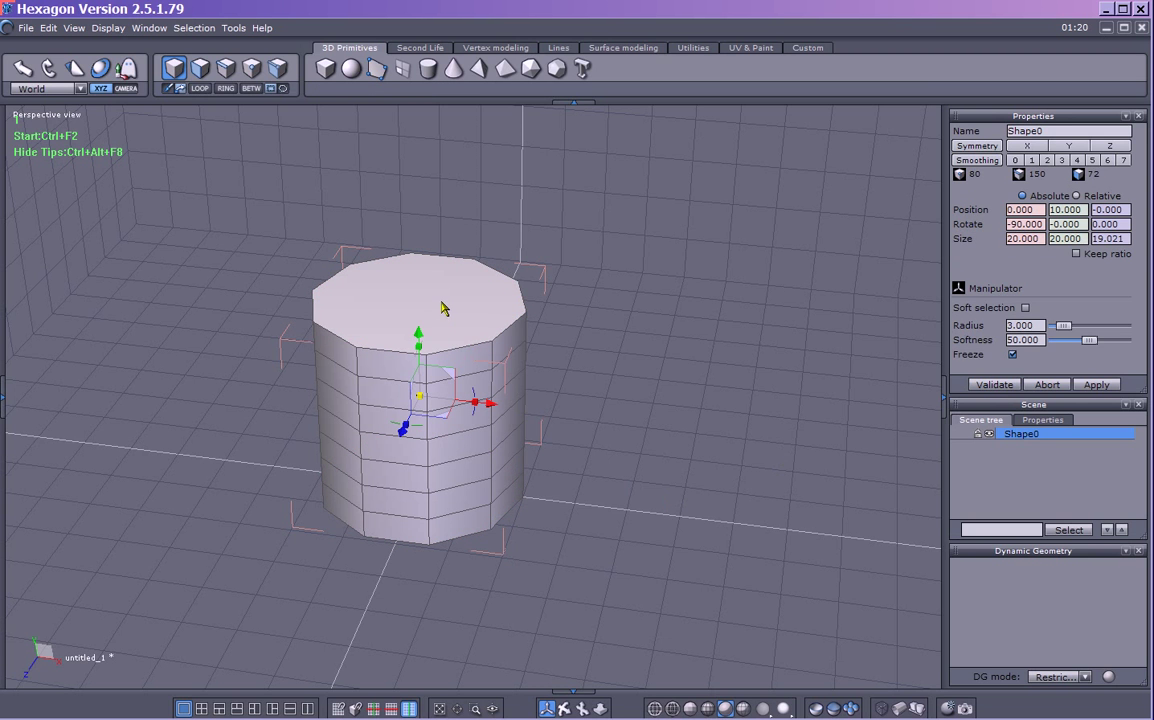
# Switch the cylinder from whole-object selection to automatic selection of its individual faces, edges and points
pyautogui.moveTo(549, 538); pyautogui.dragTo(551, 506, button='middle')
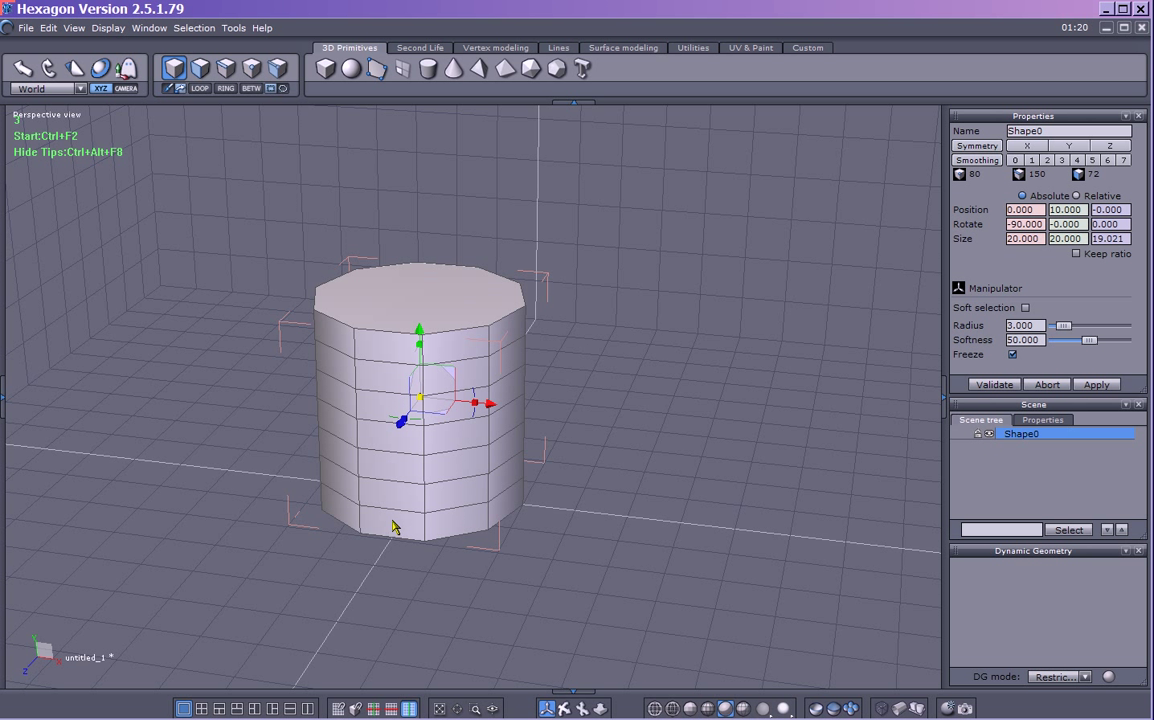
pyautogui.click(390, 368)
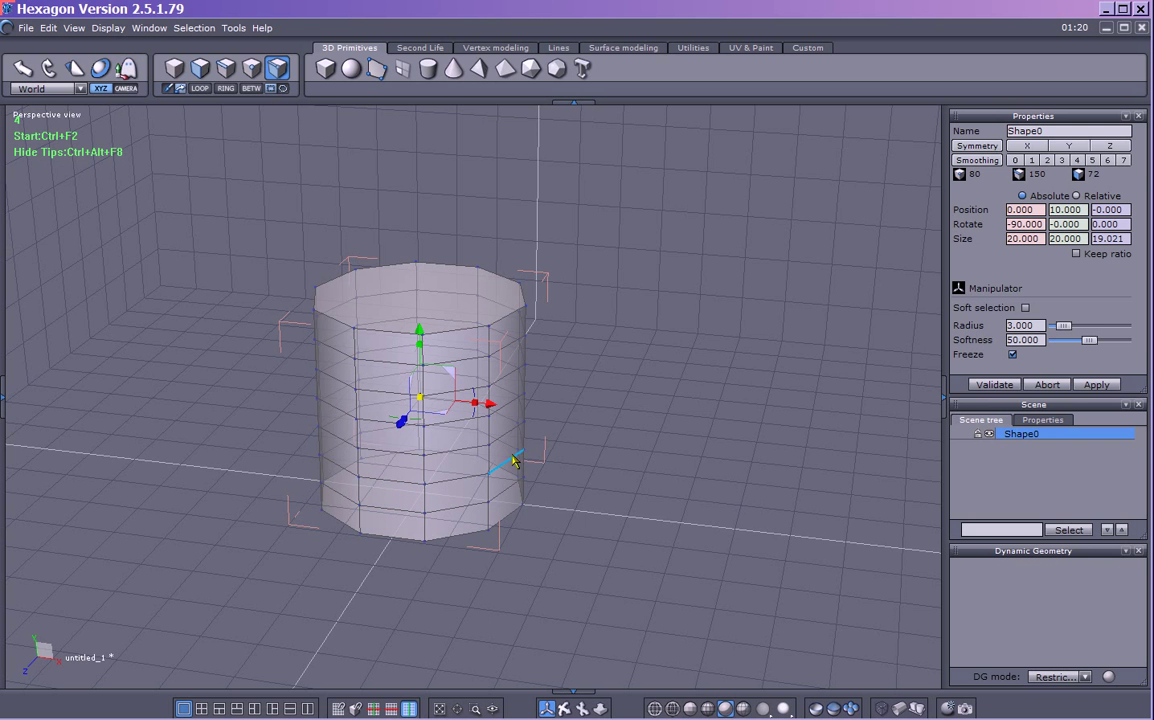
pyautogui.moveTo(648, 420); pyautogui.dragTo(708, 404, button='middle')
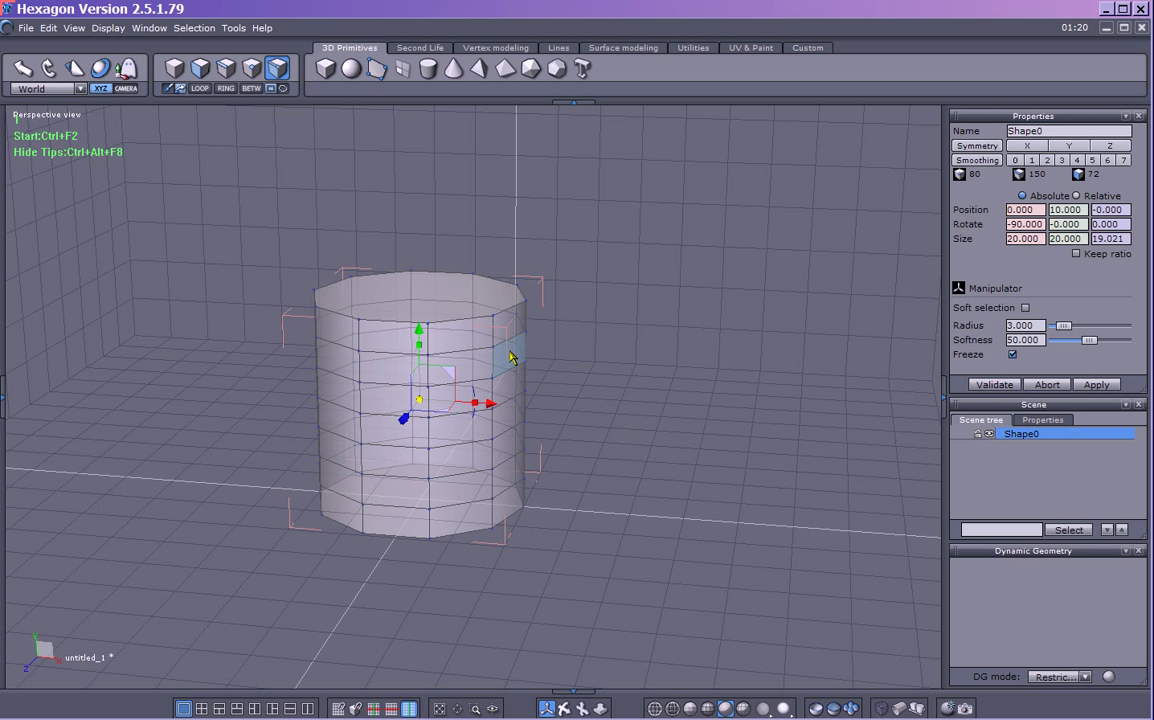
pyautogui.click(714, 393)
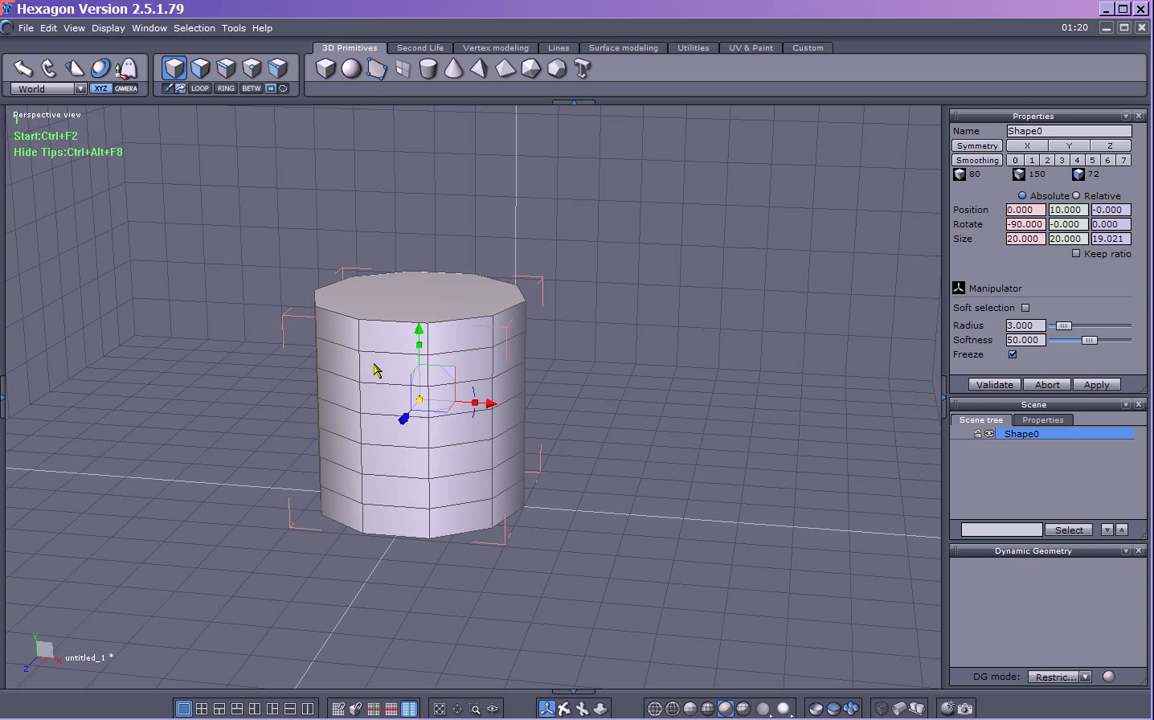
pyautogui.press('F5')
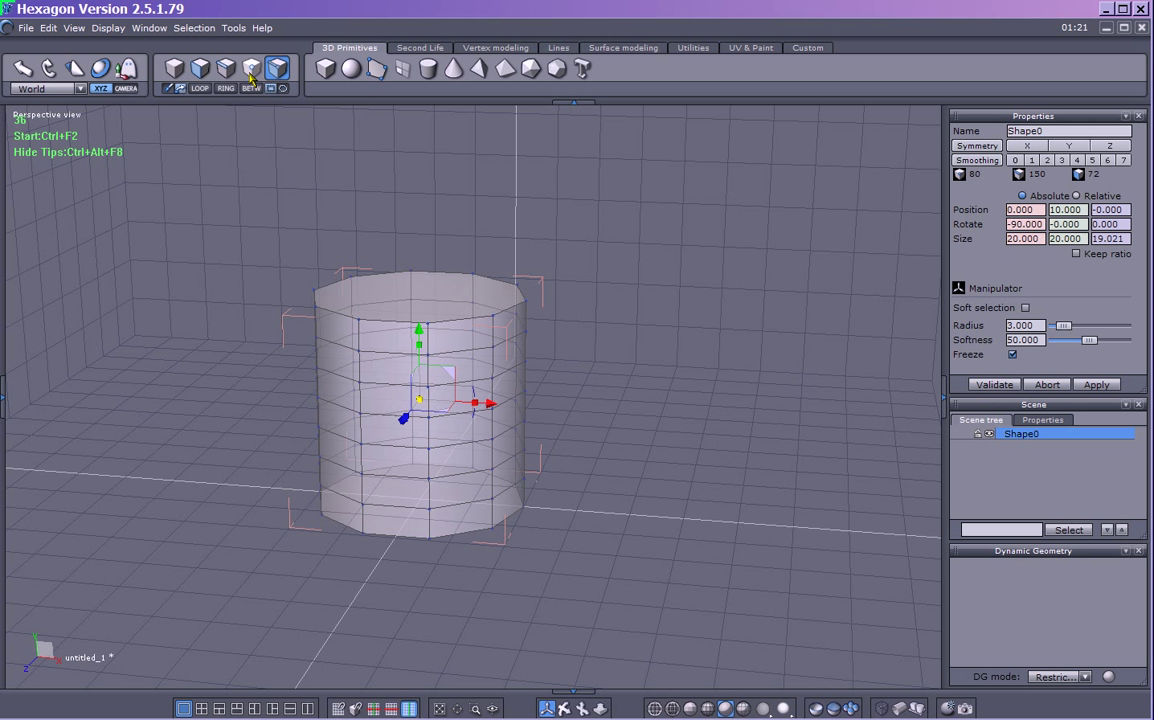
# Try the point, edge, face and whole-object selection modes on the cylinder and return to automatic selection
pyautogui.click(253, 72)
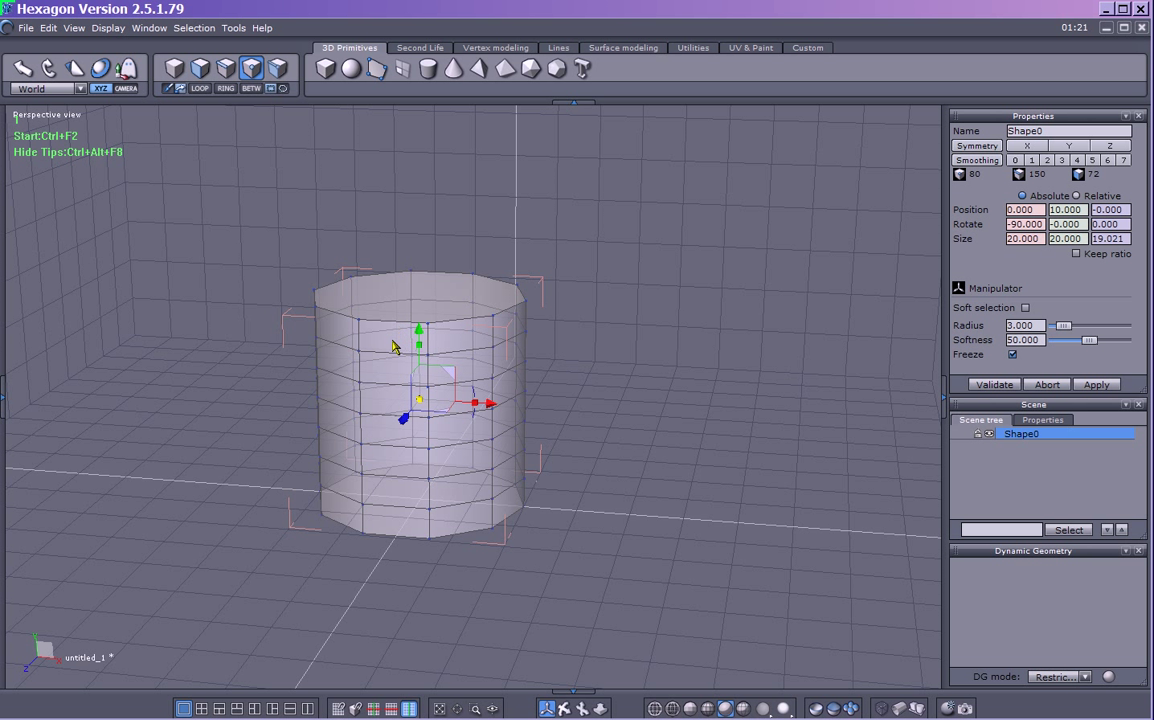
pyautogui.click(227, 70)
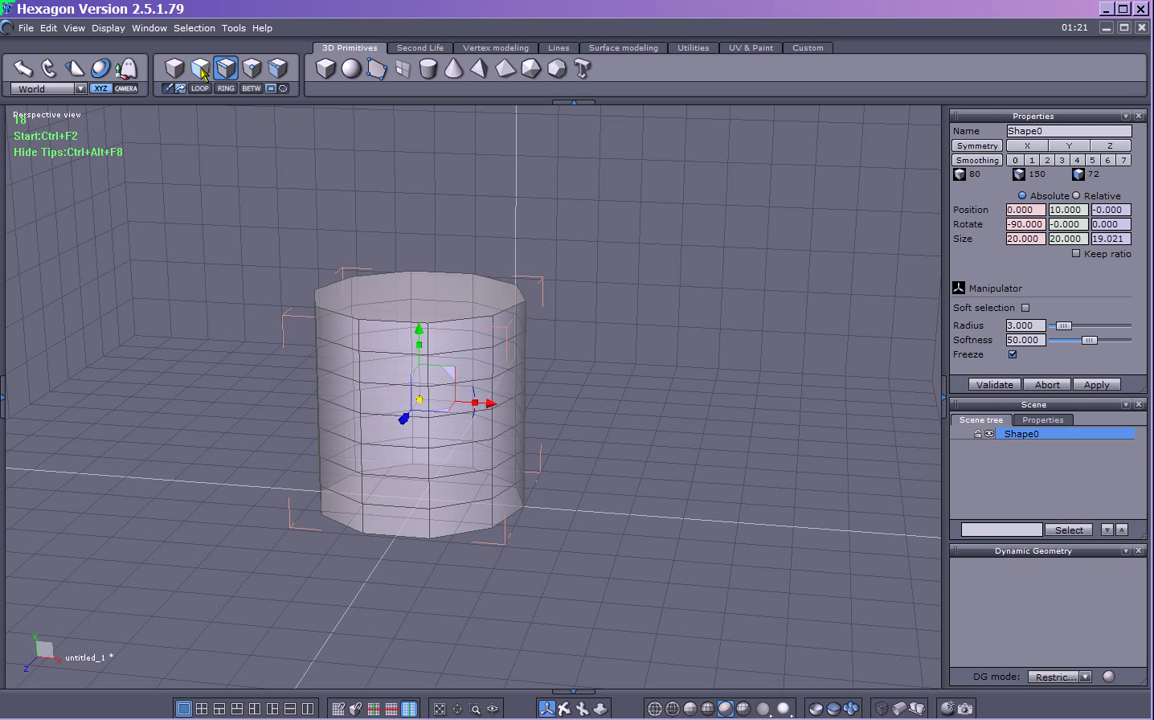
pyautogui.click(201, 70)
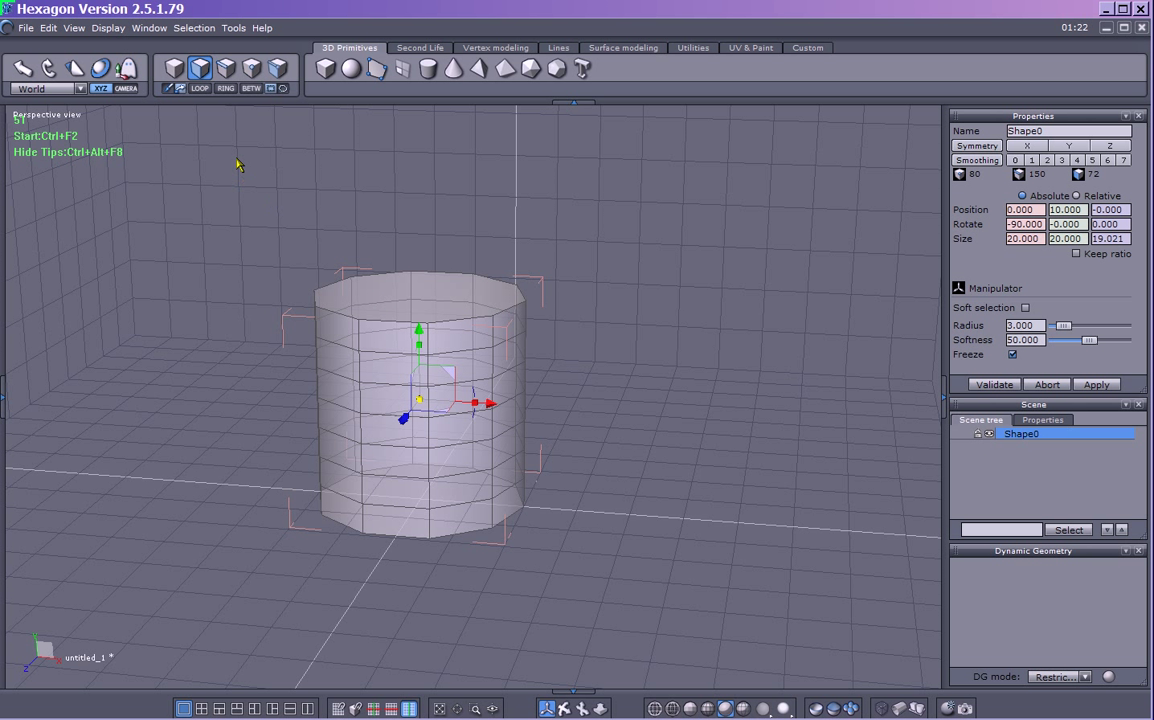
pyautogui.click(172, 68)
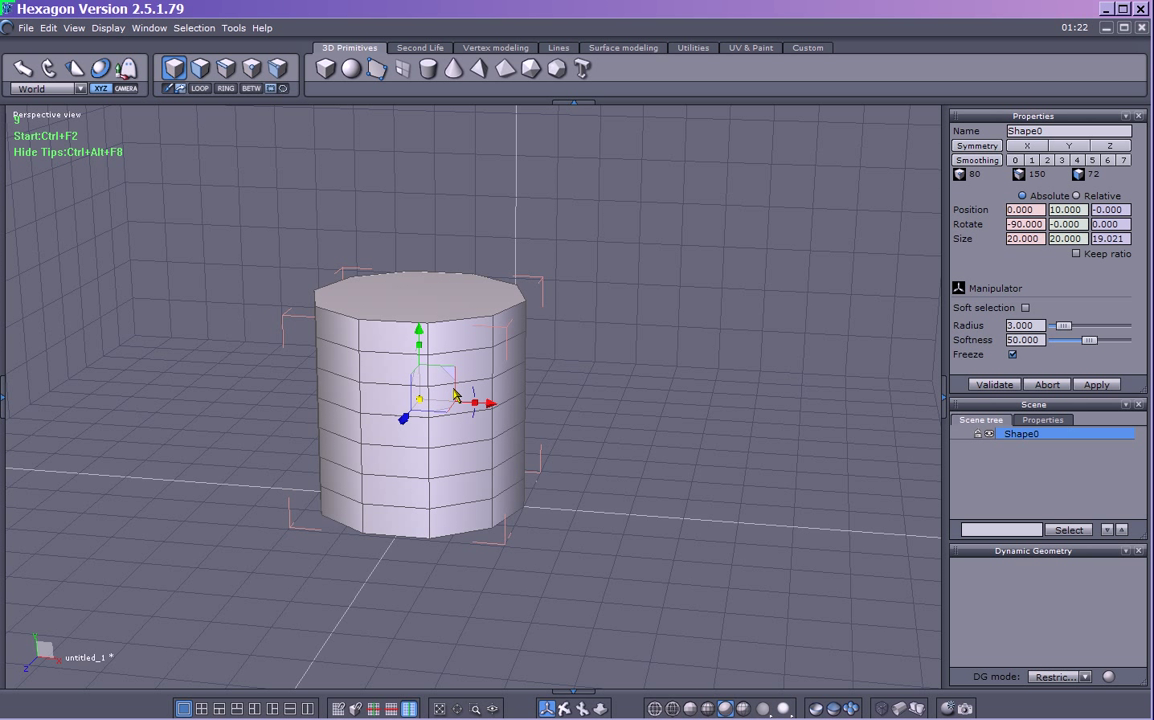
pyautogui.click(201, 70)
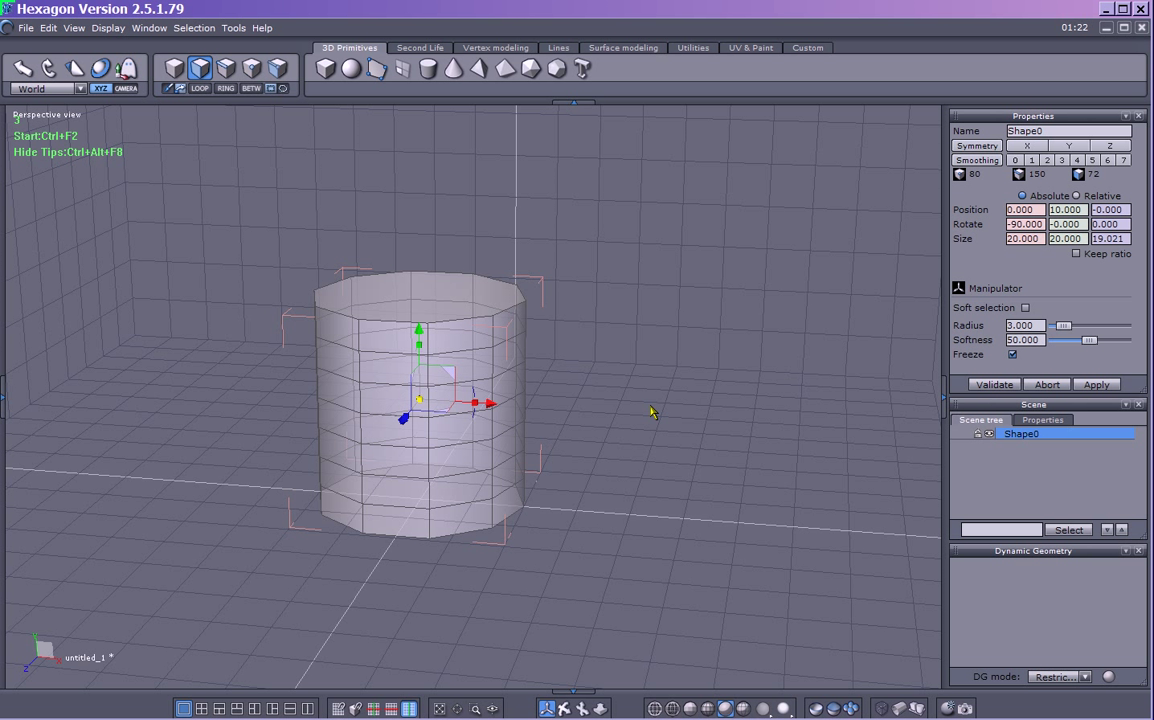
pyautogui.press('F4')
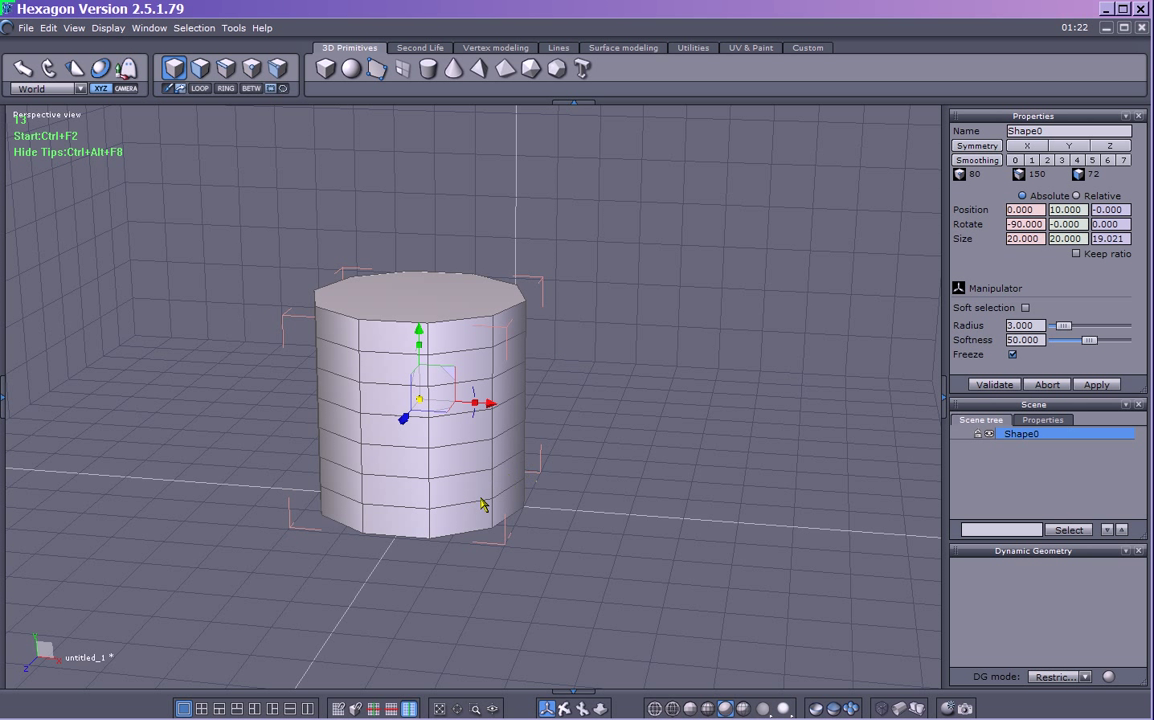
pyautogui.click(276, 70)
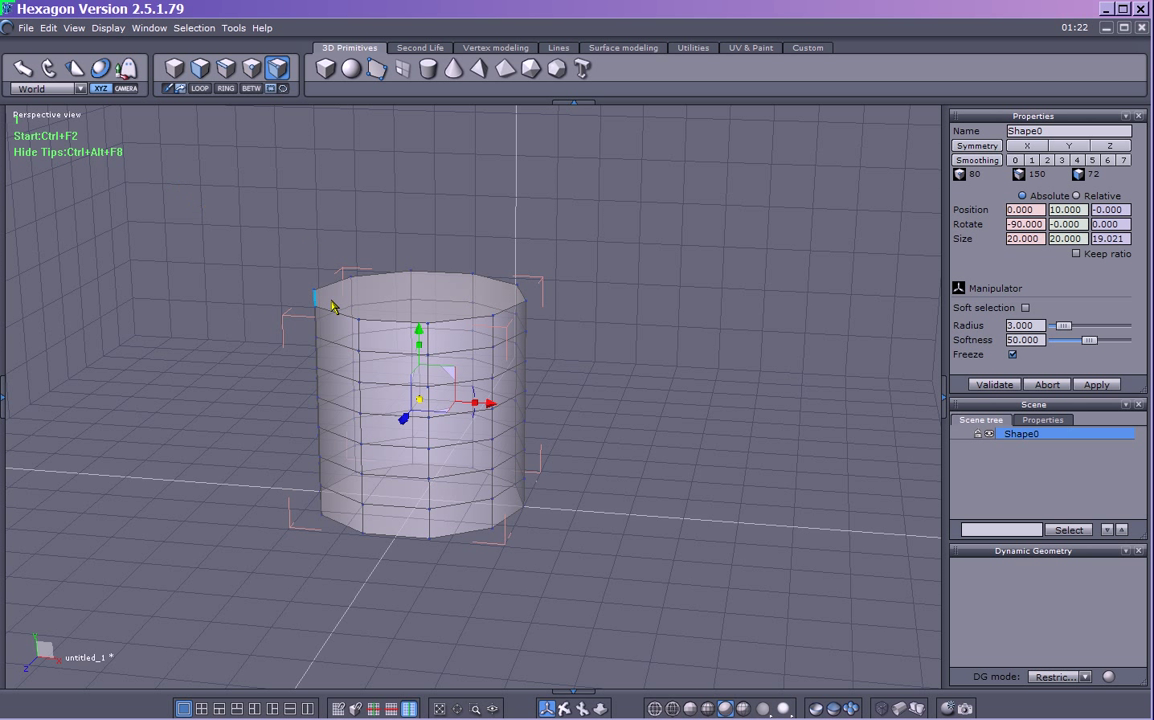
# Select one lower and one upper face in the same column of the cylinder's side
pyautogui.click(400, 500)
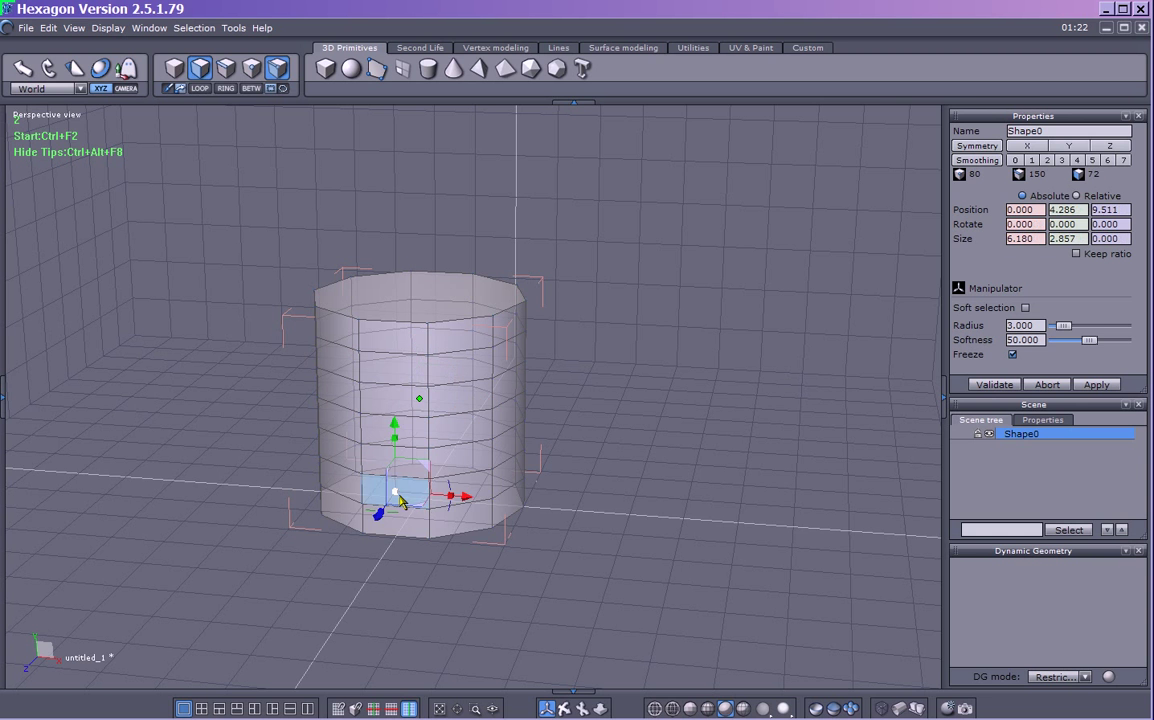
pyautogui.moveTo(645, 460); pyautogui.dragTo(330, 375, button='middle')
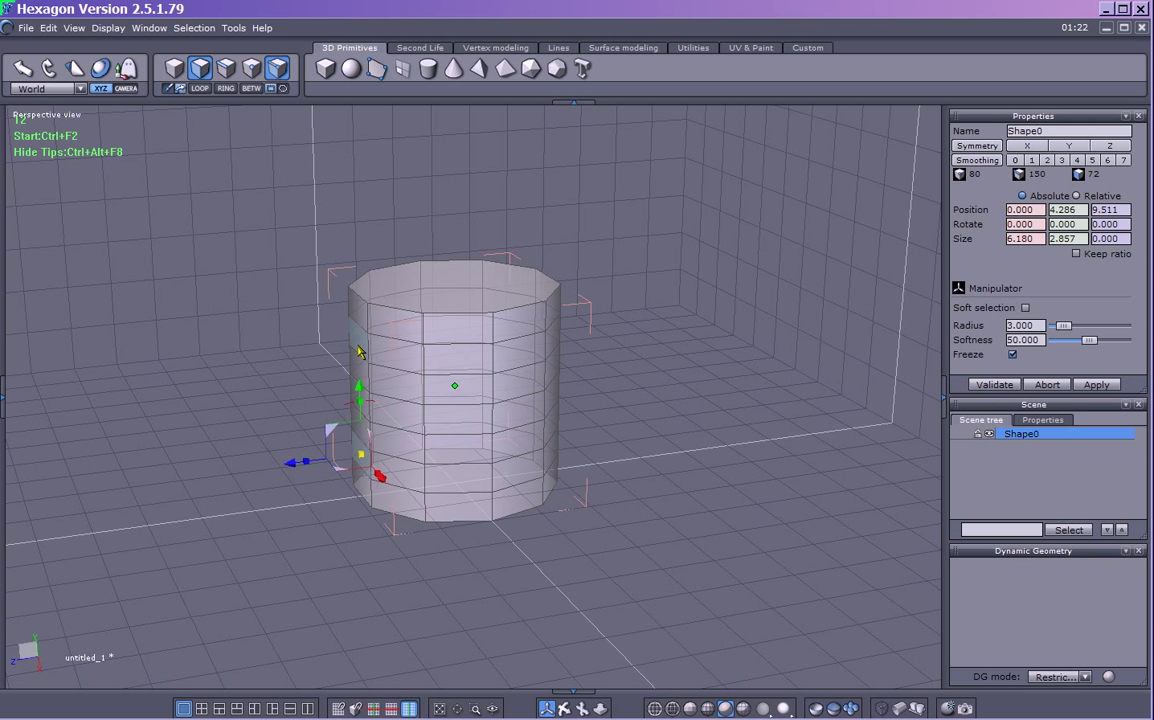
pyautogui.keyDown('shift'); pyautogui.click(357, 347); pyautogui.keyUp('shift')
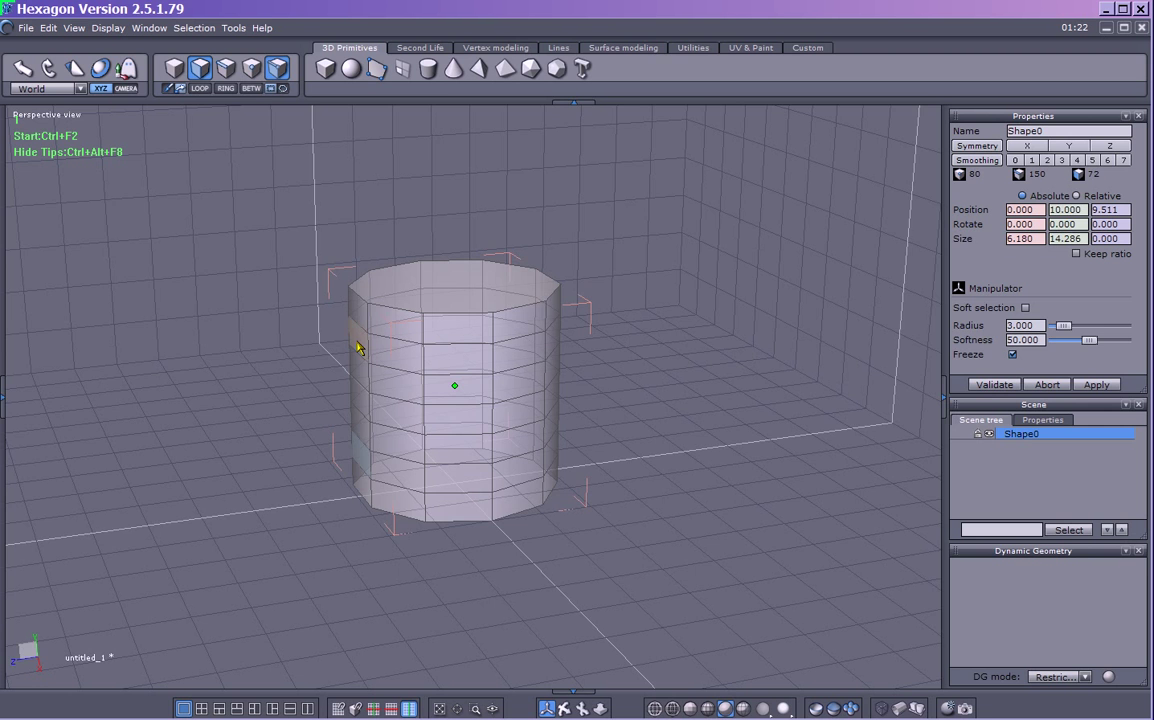
# Add several staggered faces from the neighbouring columns to the face selection
pyautogui.moveTo(263, 357); pyautogui.dragTo(481, 319, button='middle')
pyautogui.click(467, 393)
pyautogui.click(509, 459)
pyautogui.keyDown('shift'); pyautogui.click(466, 461); pyautogui.keyUp('shift')
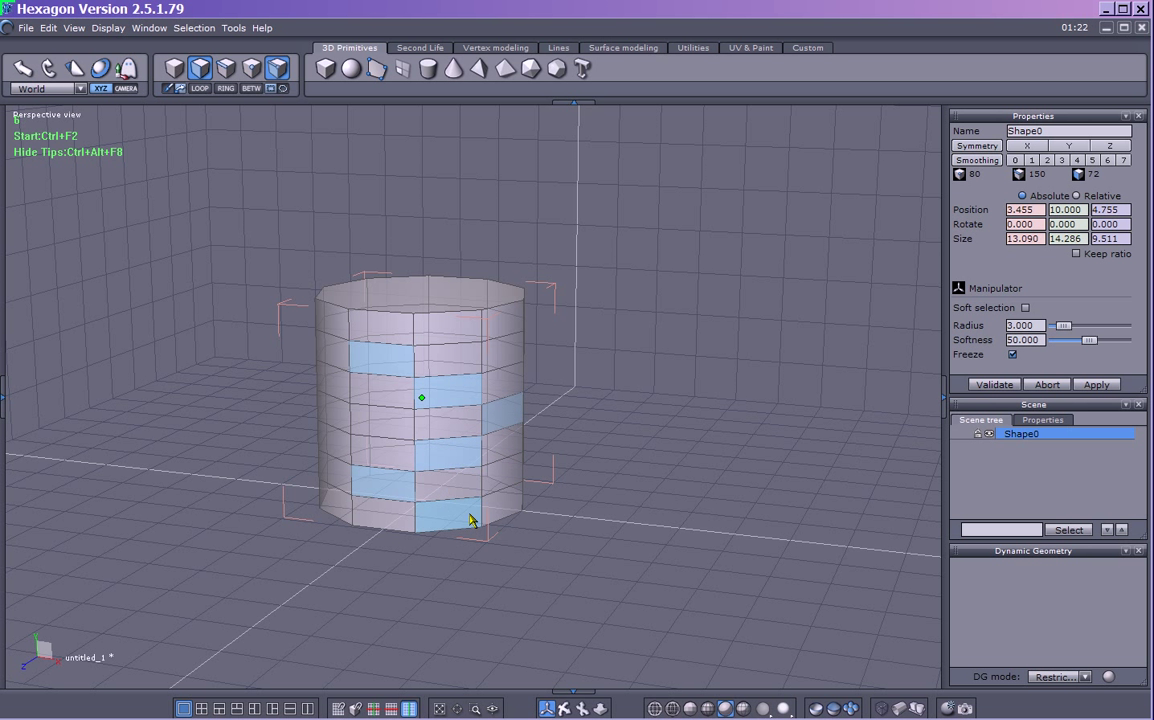
pyautogui.moveTo(609, 470); pyautogui.dragTo(511, 498, button='middle')
pyautogui.keyDown('shift'); pyautogui.click(490, 371); pyautogui.keyUp('shift')
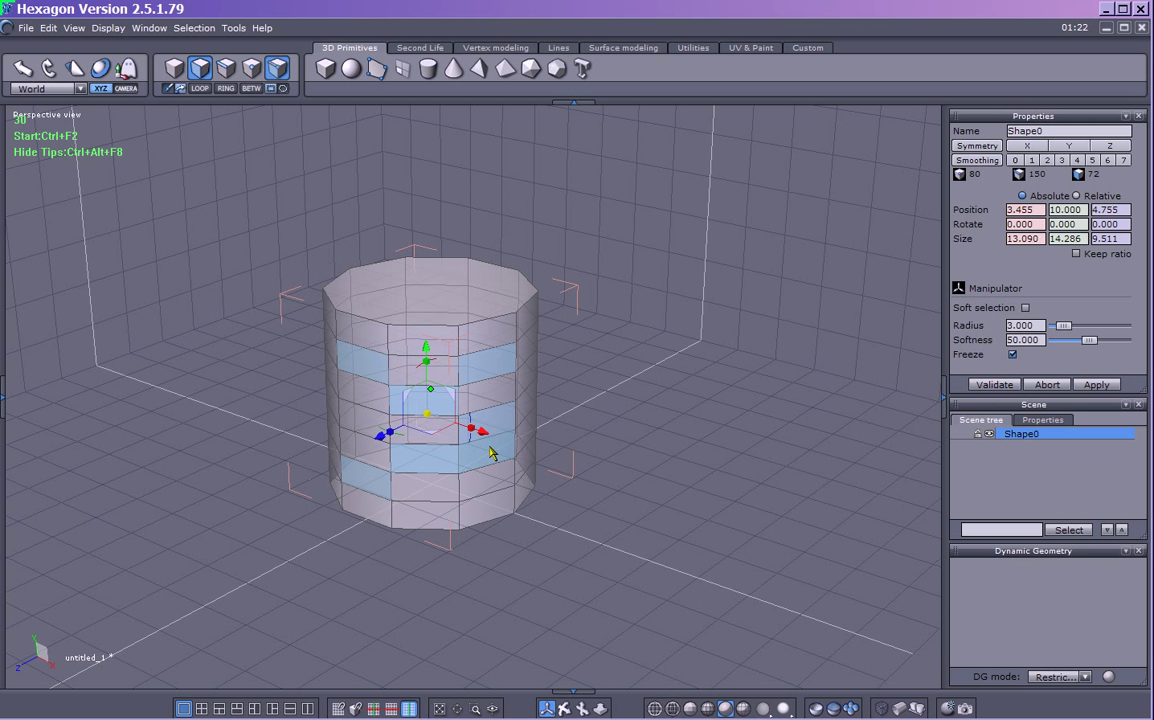
# Deselect the extra faces, keeping only the lower and upper faces of the first column
pyautogui.click(436, 469)
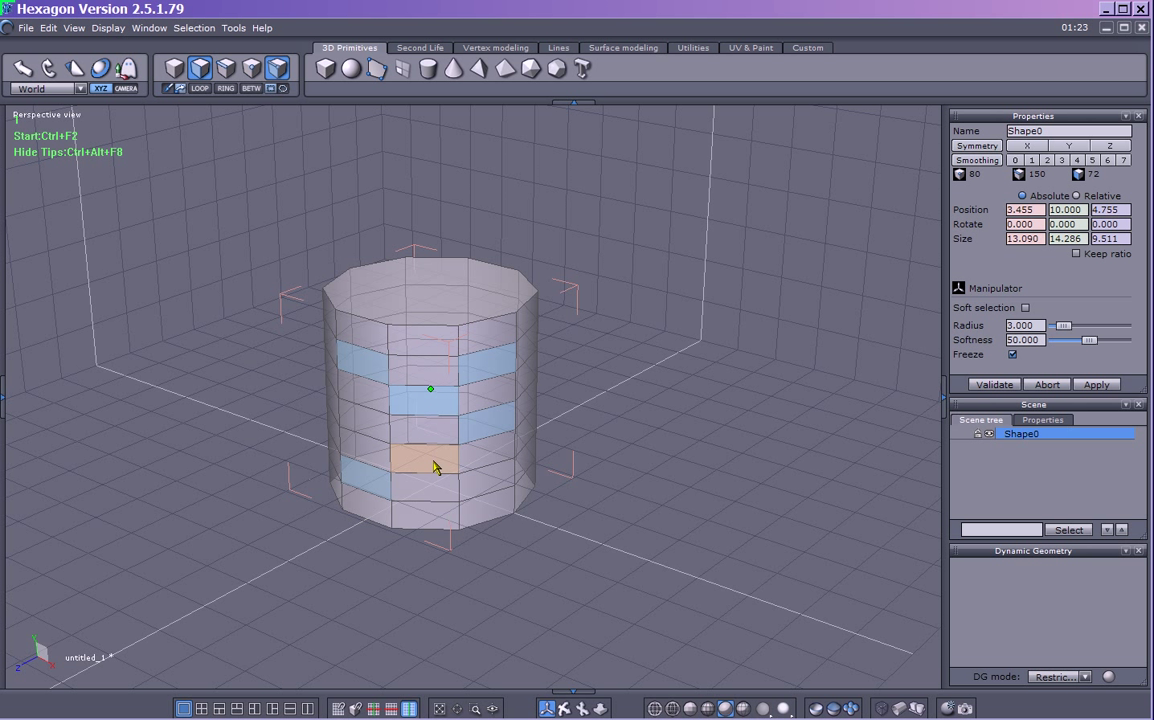
pyautogui.keyDown('ctrl'); pyautogui.click(440, 405); pyautogui.keyUp('ctrl')
pyautogui.keyDown('ctrl'); pyautogui.click(487, 367); pyautogui.keyUp('ctrl')
pyautogui.moveTo(340, 448); pyautogui.dragTo(430, 440, button='right')
pyautogui.keyDown('shift'); pyautogui.moveTo(450, 403); pyautogui.dragTo(457, 488); pyautogui.keyUp('shift')
pyautogui.keyDown('ctrl'); pyautogui.click(447, 438); pyautogui.keyUp('ctrl')
pyautogui.keyDown('ctrl'); pyautogui.click(449, 483); pyautogui.keyUp('ctrl')
pyautogui.keyDown('ctrl'); pyautogui.click(445, 468); pyautogui.keyUp('ctrl')
pyautogui.keyDown('ctrl'); pyautogui.click(450, 409); pyautogui.keyUp('ctrl')
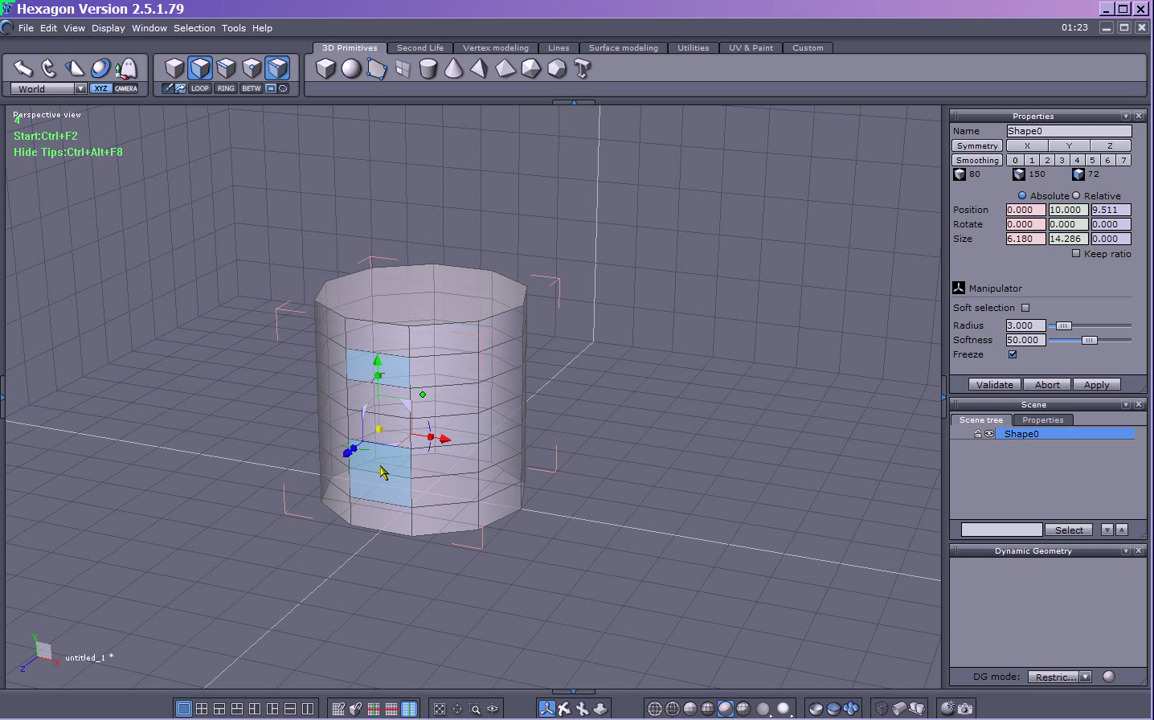
# Toggle an extra face in the neighbouring column in and out of the selection
pyautogui.moveTo(256, 443)
pyautogui.mouseDown(button='right')
pyautogui.moveTo(367, 434)
pyautogui.moveTo(257, 433)
pyautogui.mouseUp(button='right')
pyautogui.moveTo(494, 467); pyautogui.dragTo(487, 479, button='right')
pyautogui.keyDown('shift'); pyautogui.click(432, 416); pyautogui.keyUp('shift')
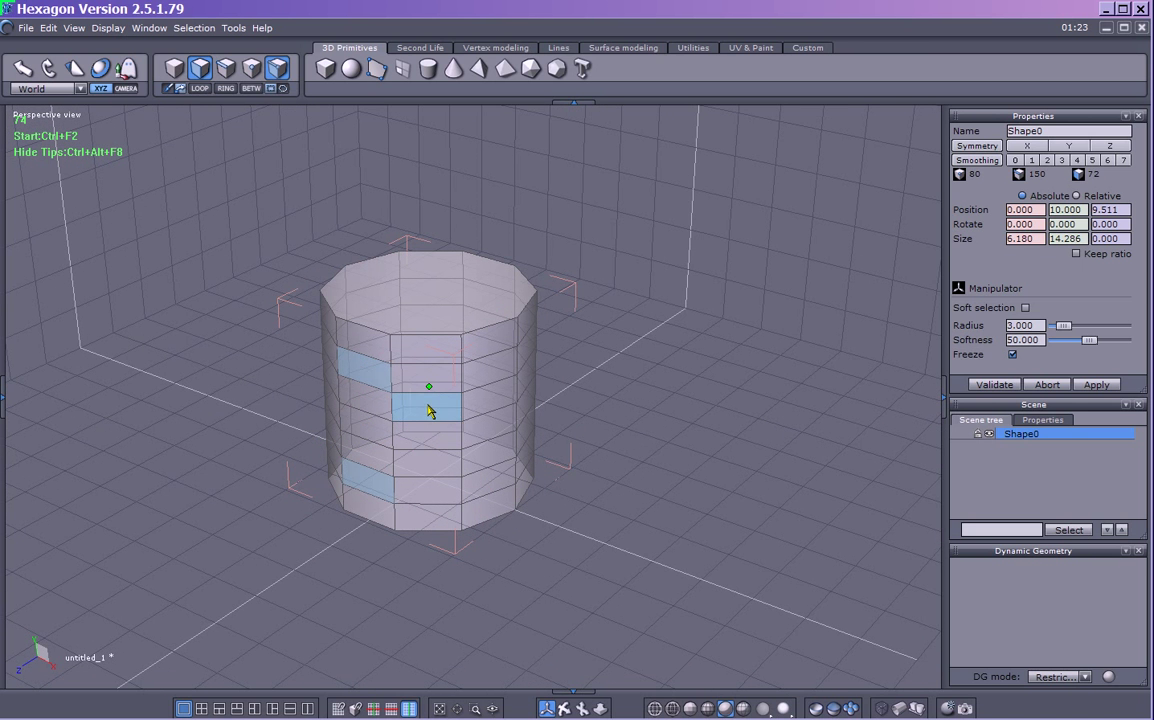
pyautogui.moveTo(653, 406); pyautogui.dragTo(652, 408, button='right')
pyautogui.moveTo(652, 415); pyautogui.dragTo(518, 398, button='middle')
pyautogui.keyDown('ctrl'); pyautogui.click(508, 397); pyautogui.keyUp('ctrl')
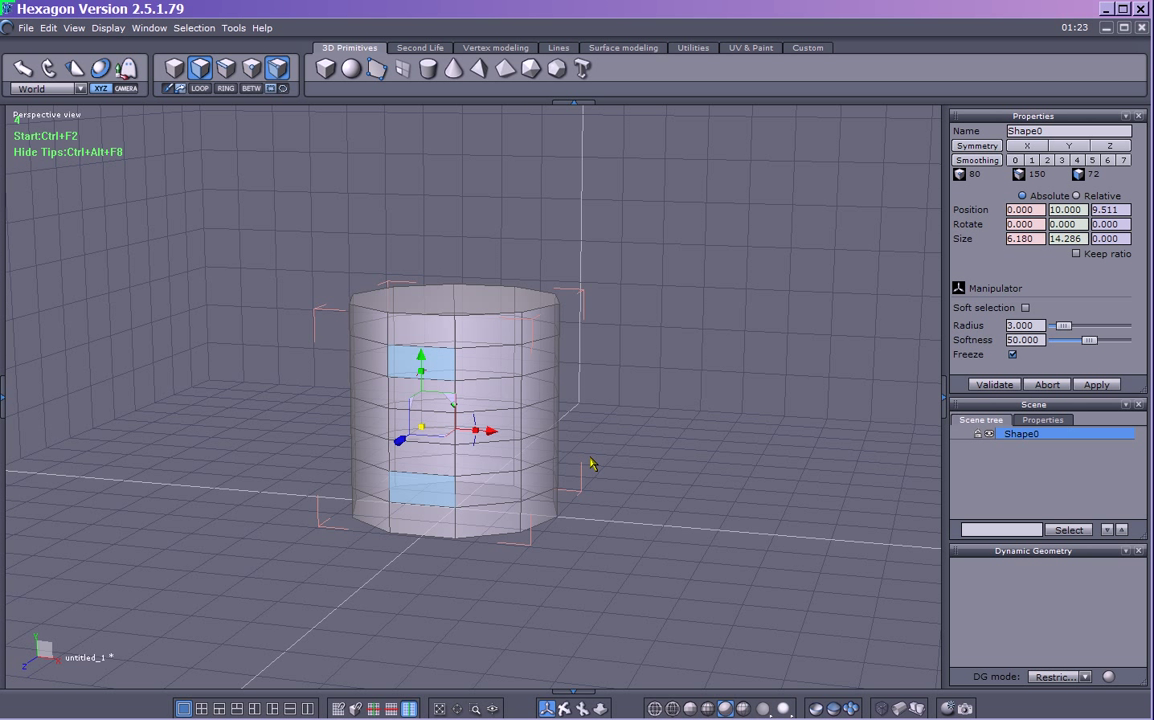
pyautogui.keyDown('shift'); pyautogui.click(476, 391); pyautogui.keyUp('shift')
pyautogui.keyDown('ctrl'); pyautogui.click(476, 391); pyautogui.keyUp('ctrl')
pyautogui.click(484, 49)
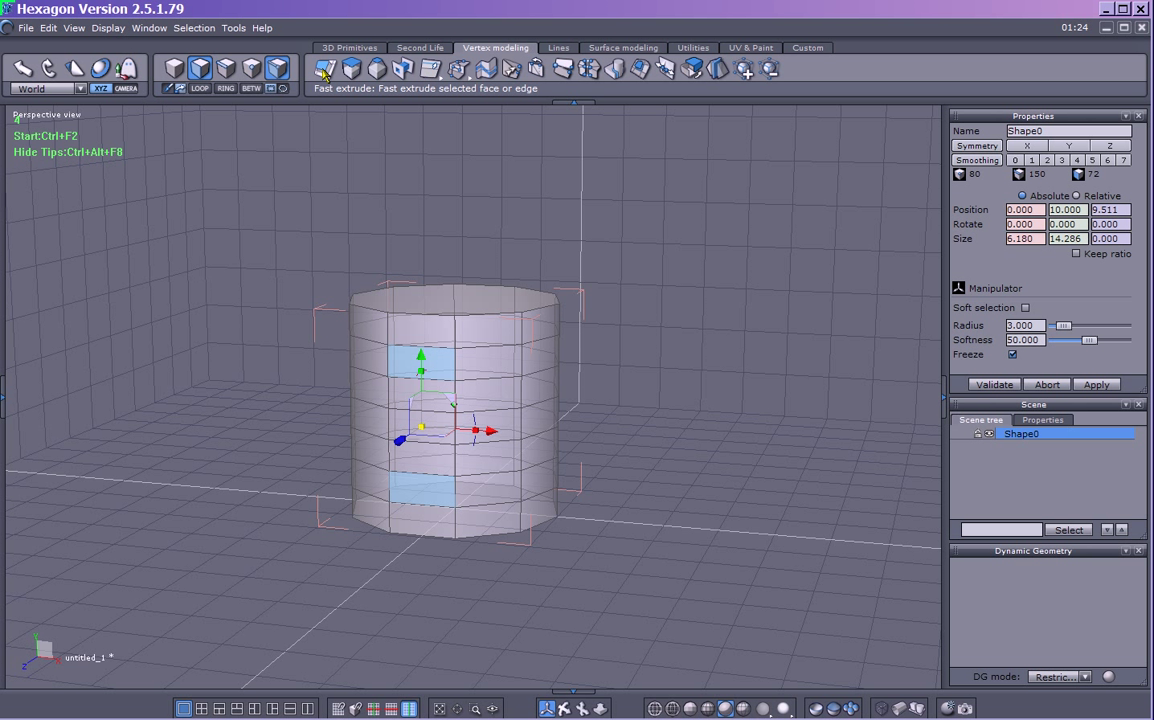
pyautogui.click(326, 72)
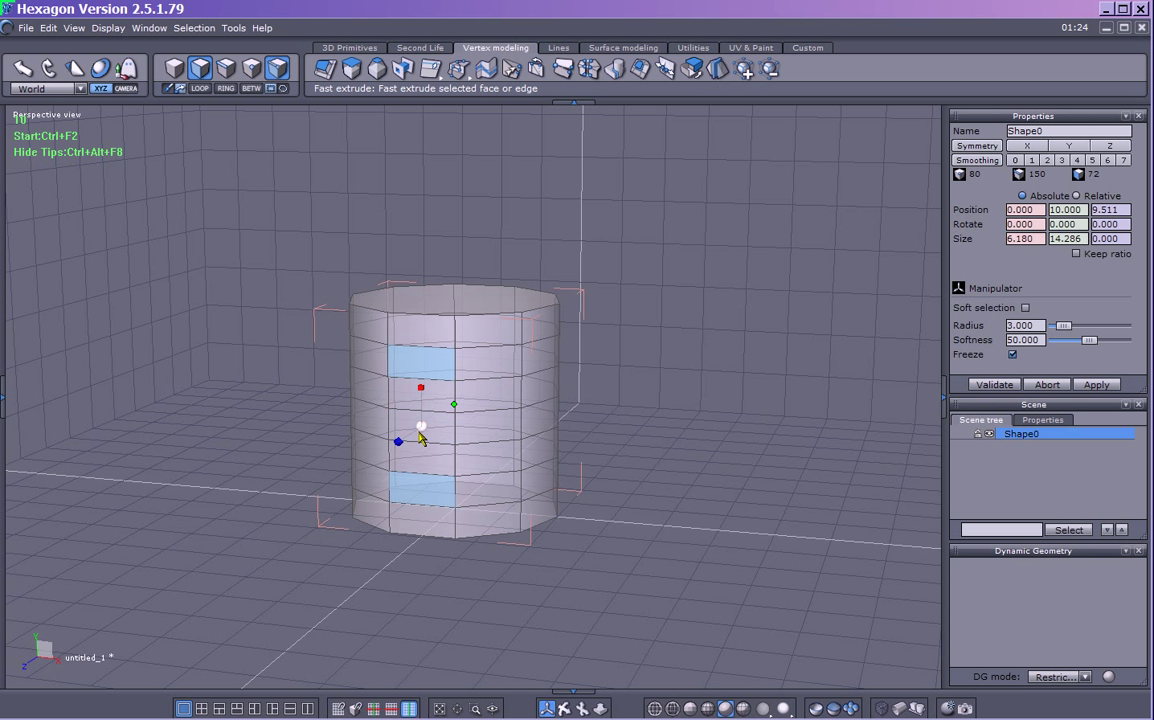
pyautogui.press('Escape')
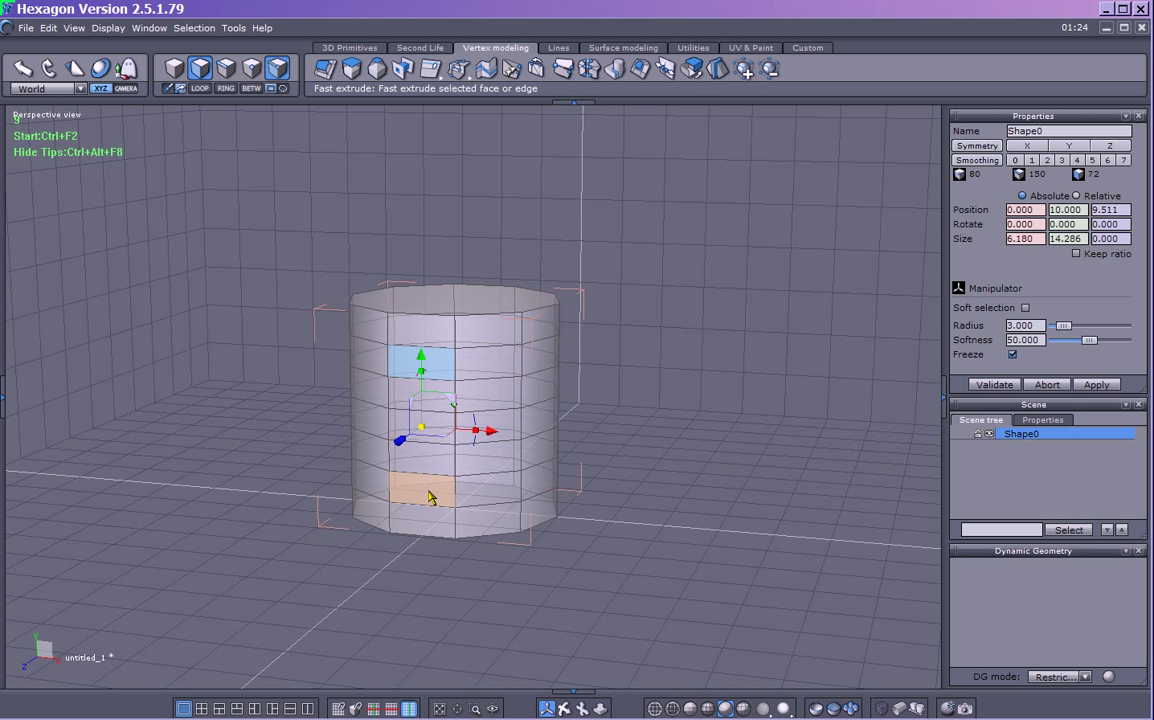
# Try selecting the lower face together with a middle face in the neighbouring column, and clear the selection
pyautogui.click(688, 462)
pyautogui.click(422, 490)
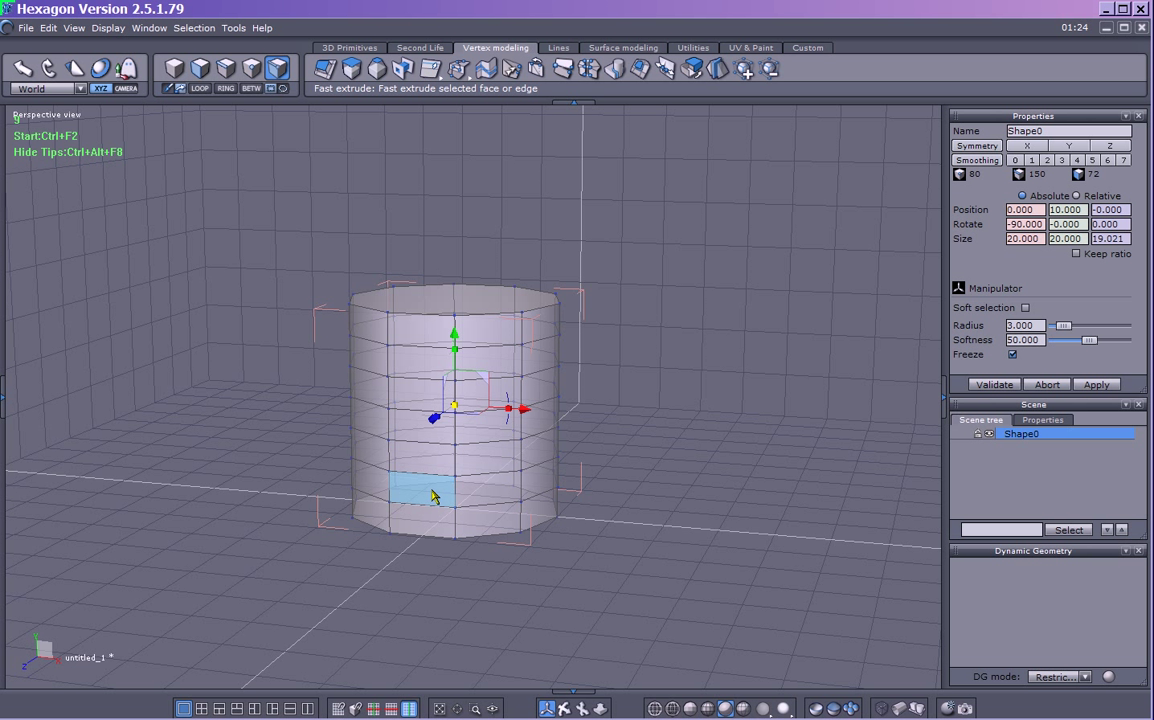
pyautogui.keyDown('shift'); pyautogui.click(470, 392); pyautogui.keyUp('shift')
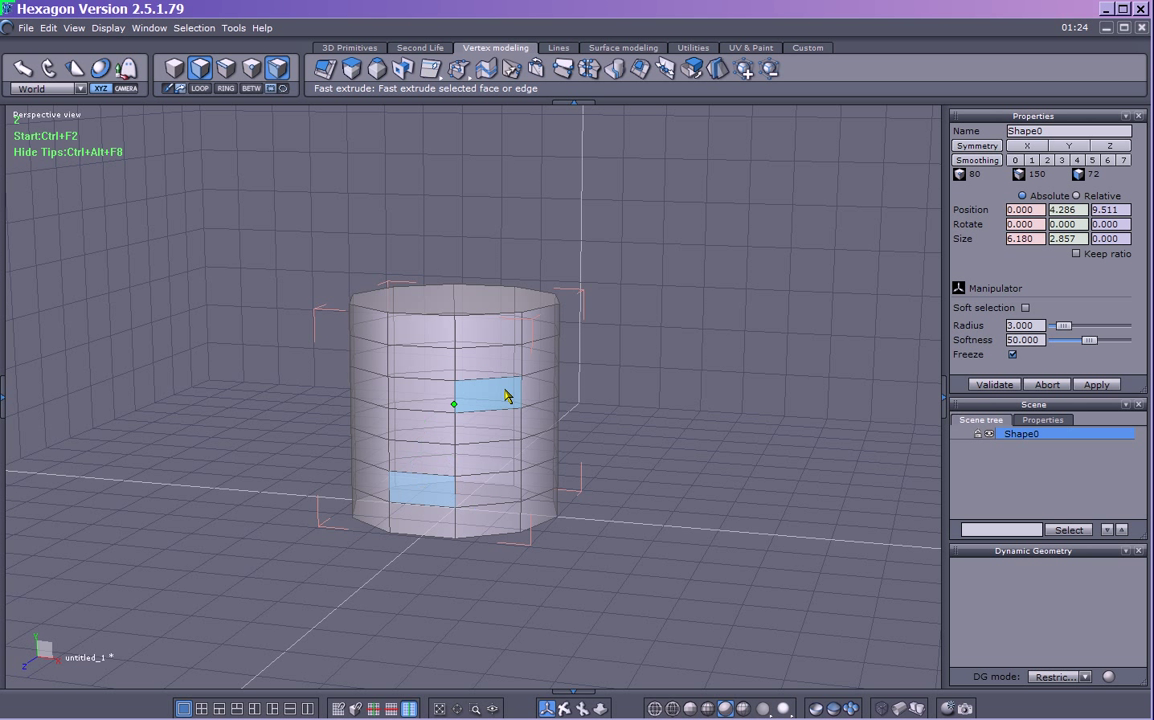
pyautogui.keyDown('shift'); pyautogui.click(533, 415); pyautogui.keyUp('shift')
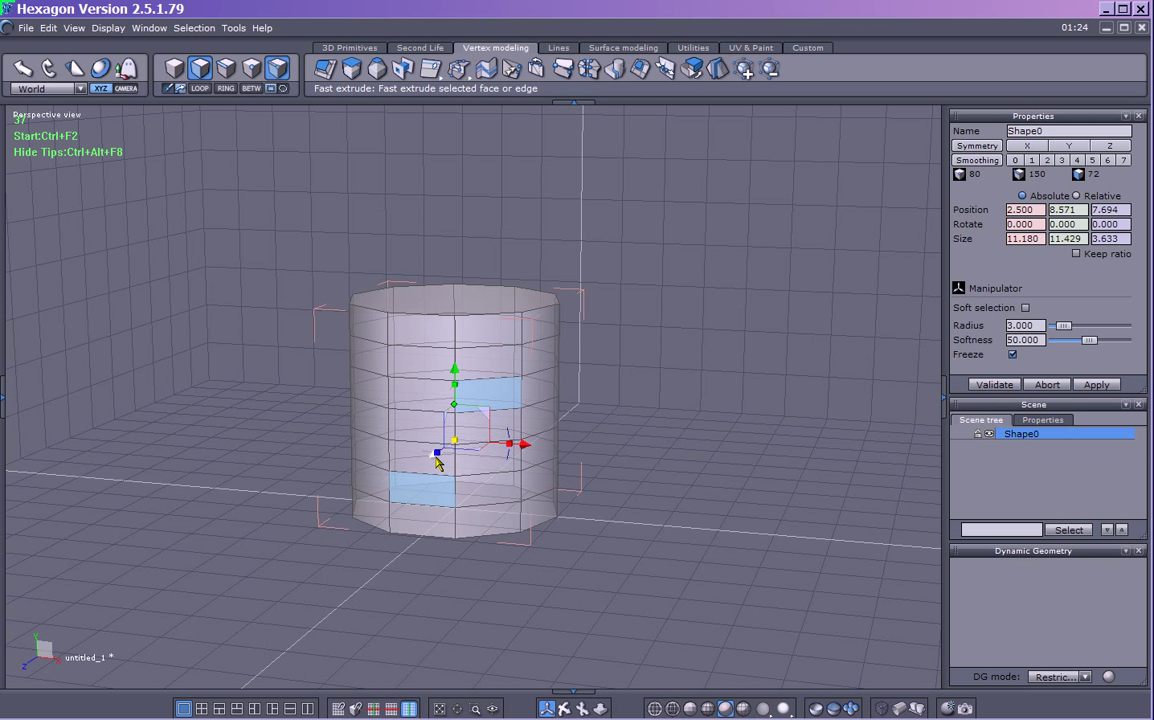
pyautogui.click(488, 405)
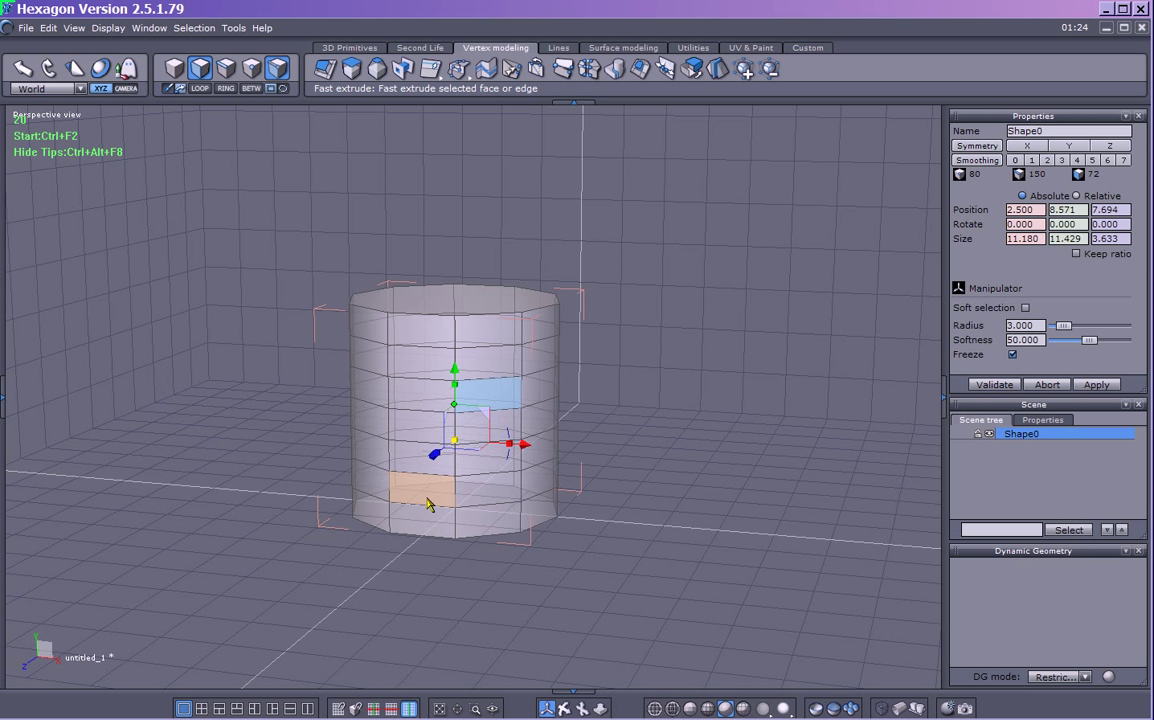
pyautogui.keyDown('shift'); pyautogui.click(478, 428); pyautogui.keyUp('shift')
pyautogui.click(433, 486)
pyautogui.click(631, 433)
# Select the lower and upper faces of one column, undoing any stray extra face selections
pyautogui.click(420, 506)
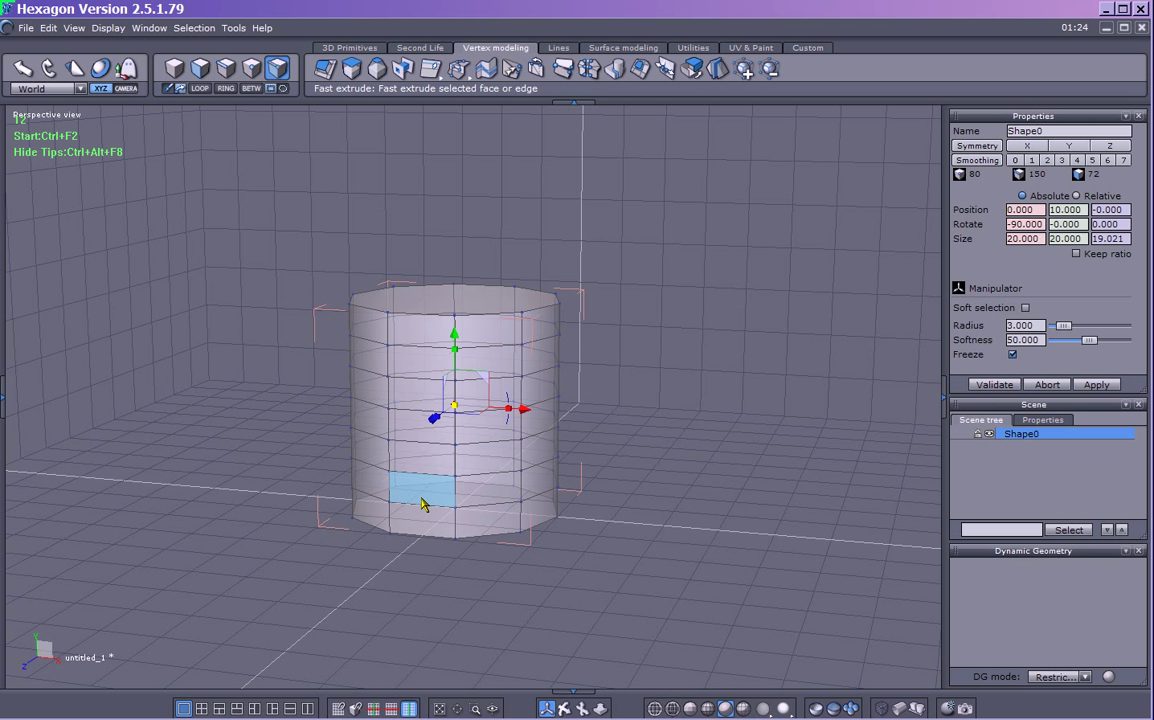
pyautogui.keyDown('shift'); pyautogui.click(428, 380); pyautogui.keyUp('shift')
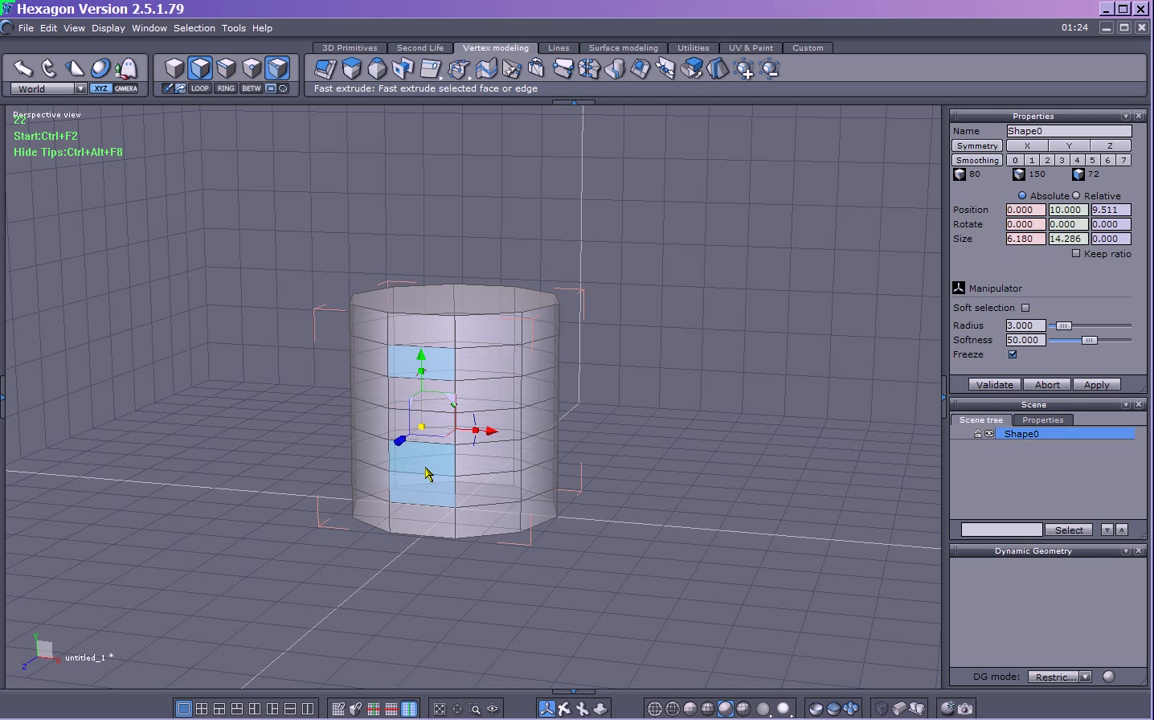
pyautogui.hotkey('ctrl', 'z')
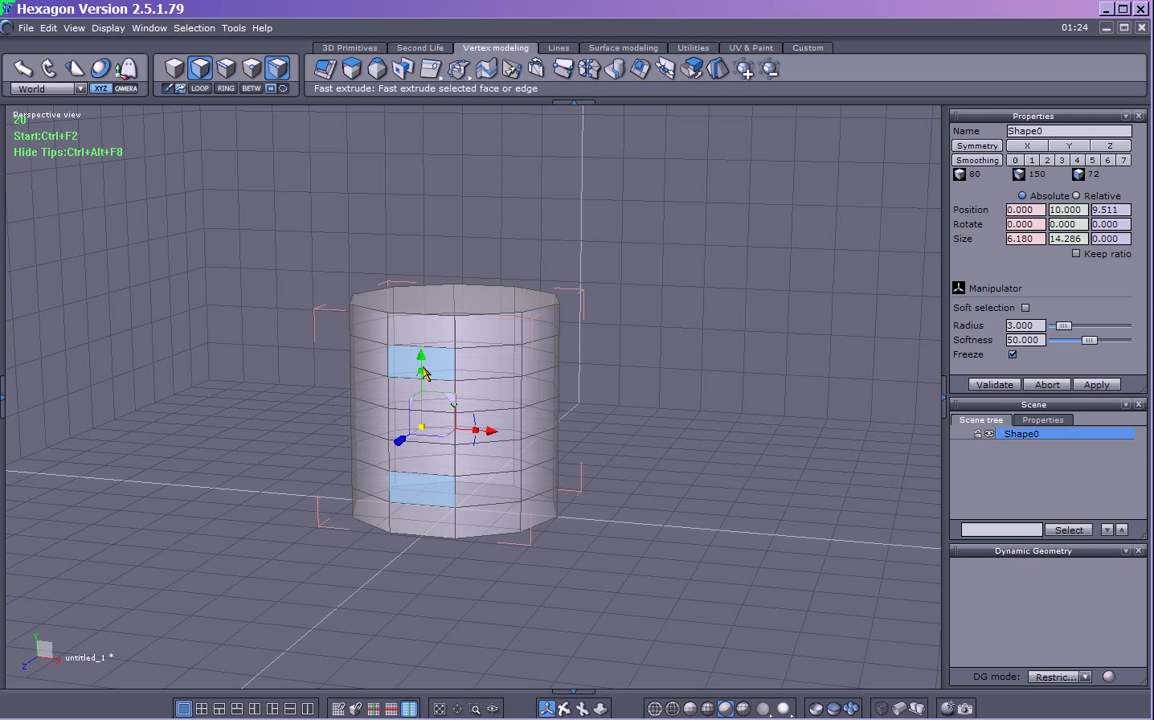
pyautogui.keyDown('shift'); pyautogui.click(482, 384); pyautogui.keyUp('shift')
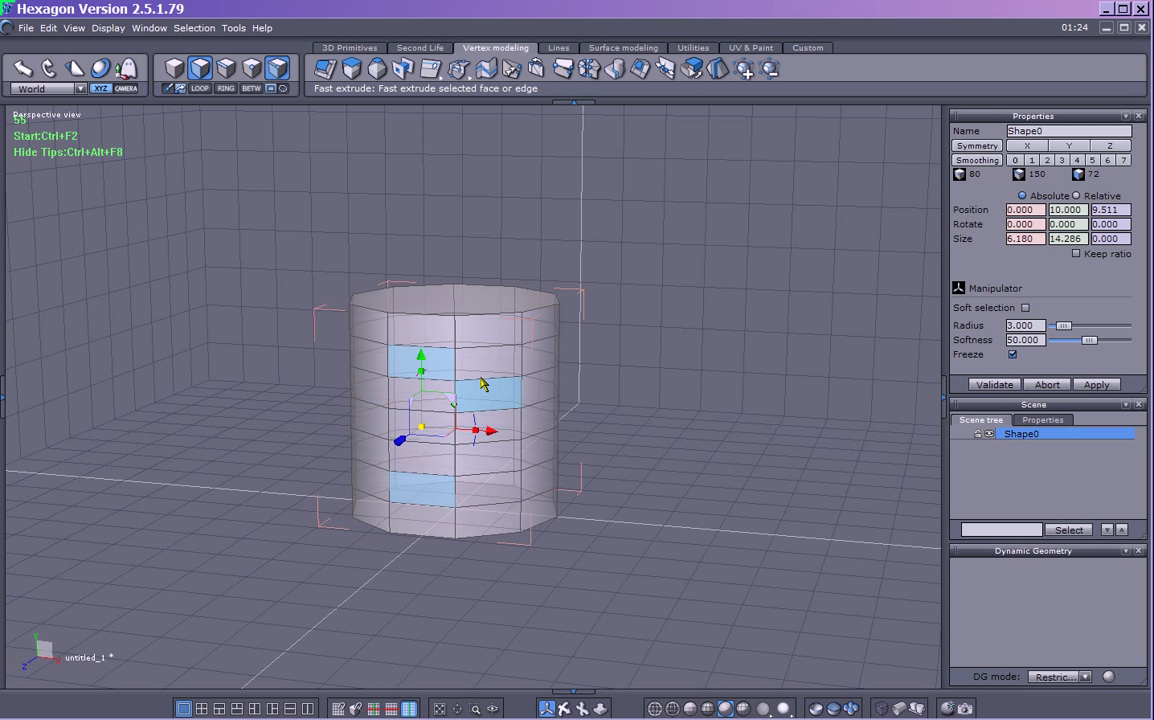
pyautogui.hotkey('ctrl', 'z')
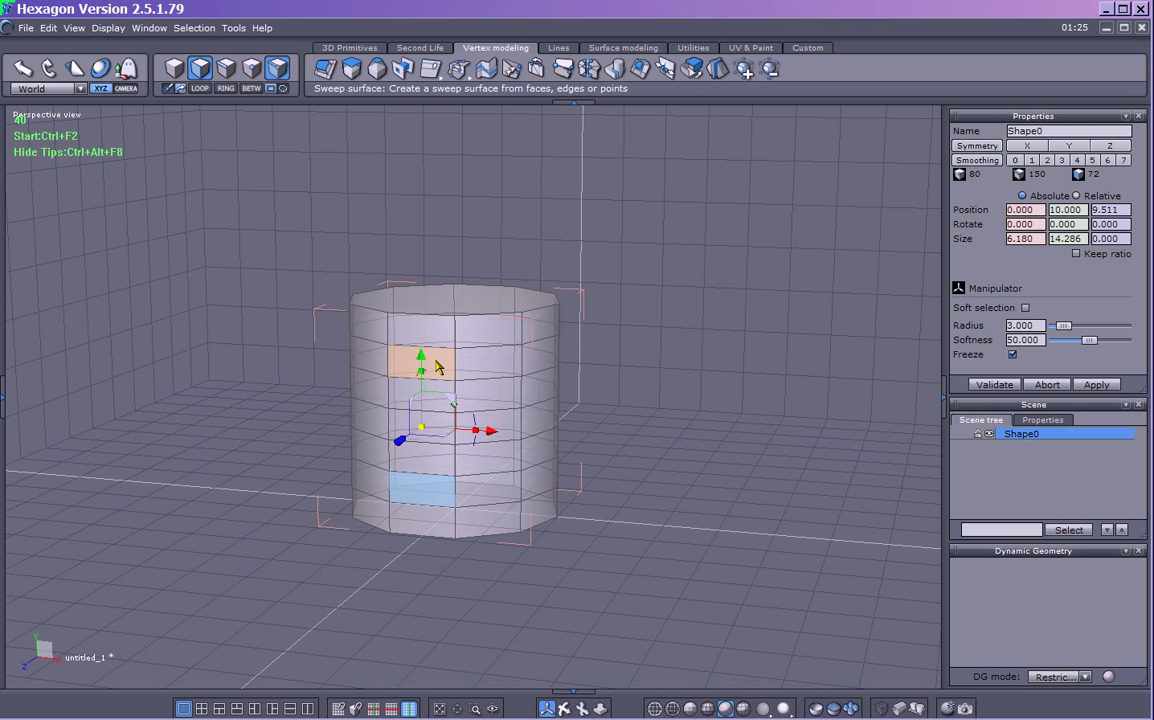
# Start Fast Extrude on the column's lower and upper faces and leave the face selection without extruding
pyautogui.keyDown('shift'); pyautogui.click(437, 368); pyautogui.keyUp('shift')
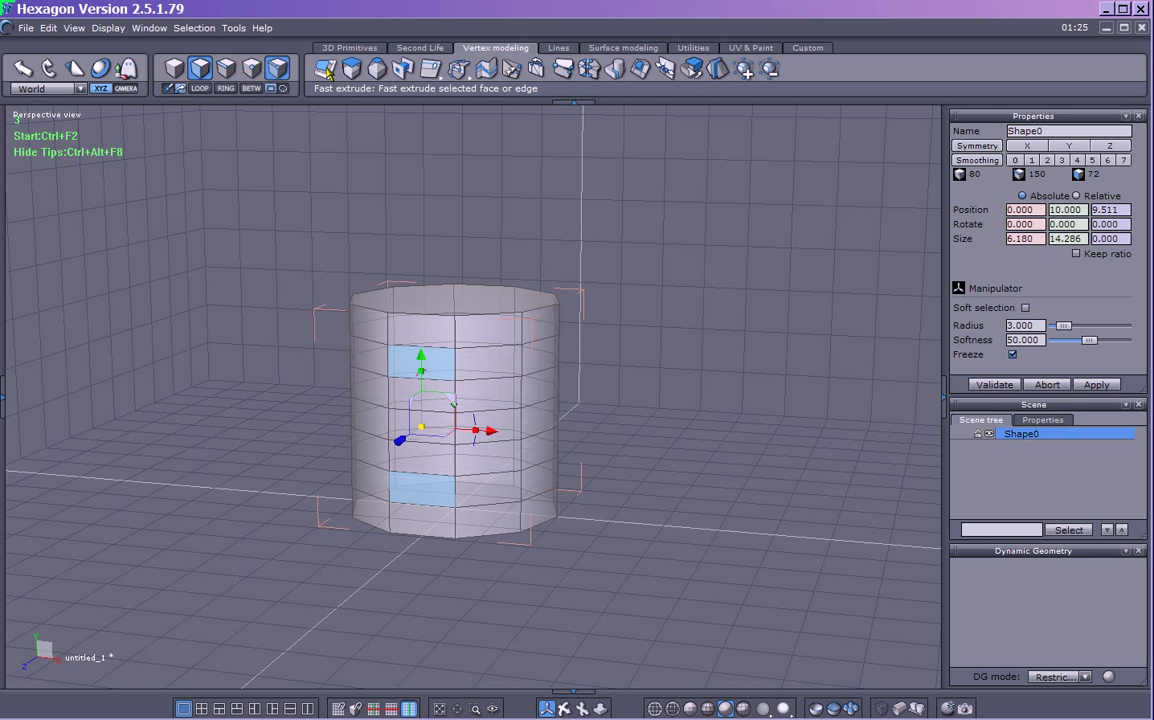
pyautogui.click(327, 71)
pyautogui.keyDown('shift'); pyautogui.click(432, 423); pyautogui.keyUp('shift')
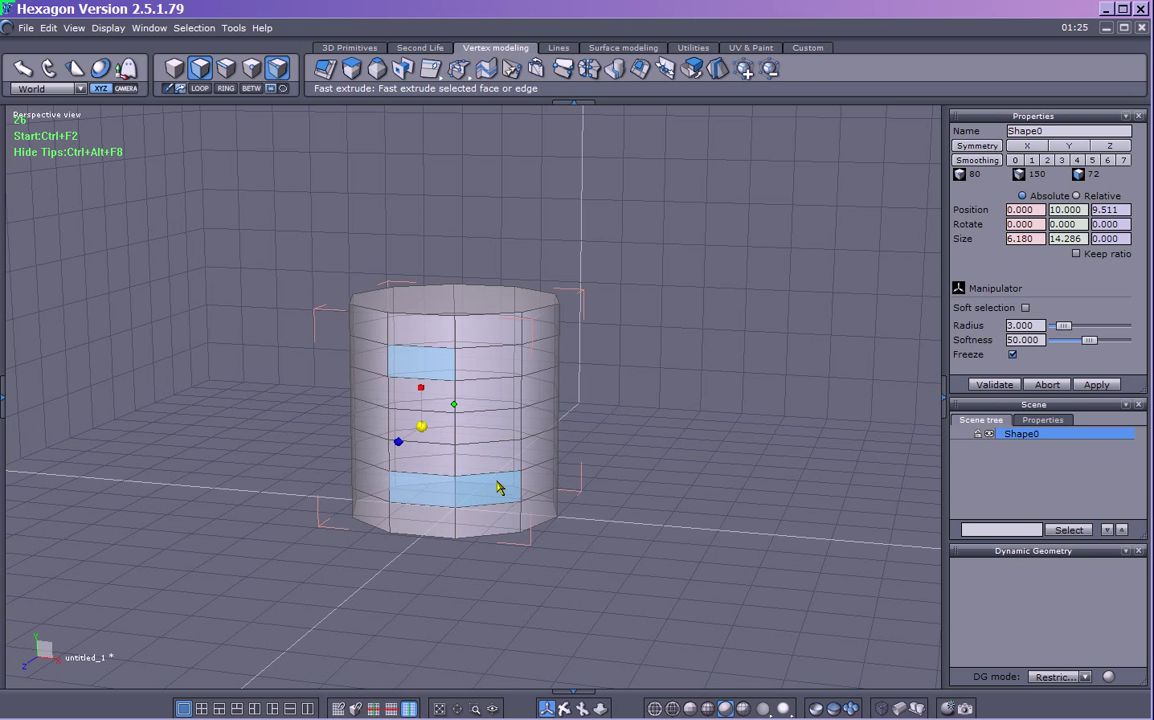
pyautogui.moveTo(631, 453); pyautogui.dragTo(372, 382, button='middle')
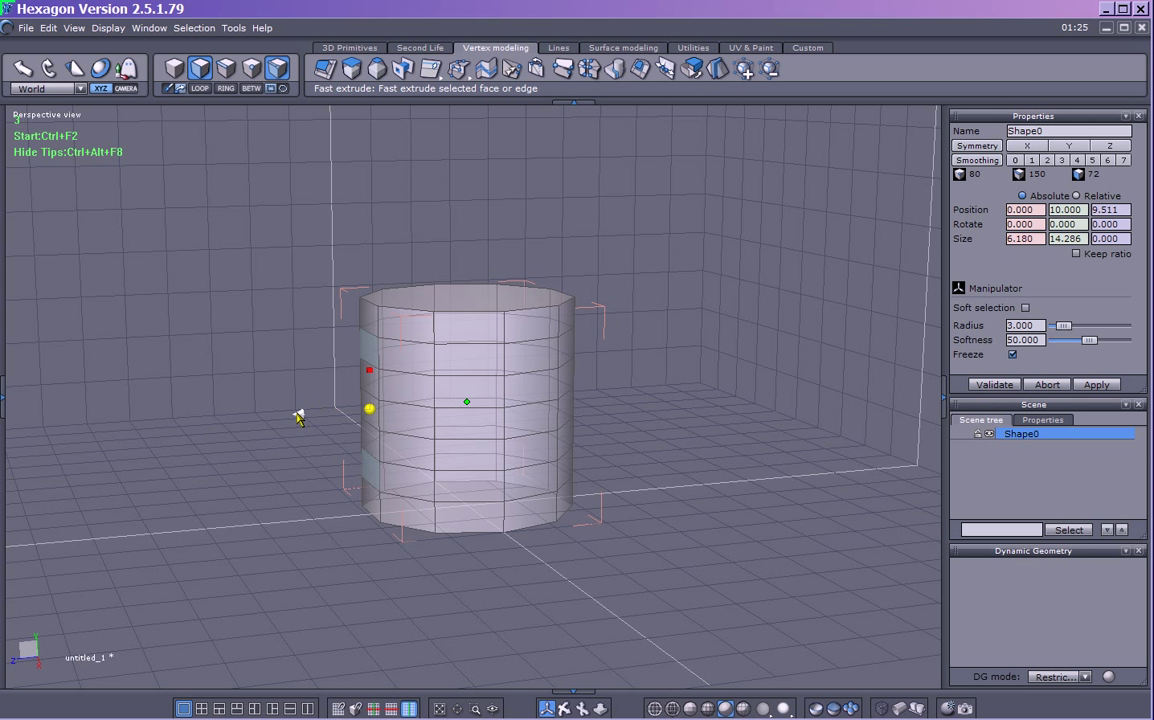
pyautogui.click(370, 372)
pyautogui.click(369, 411)
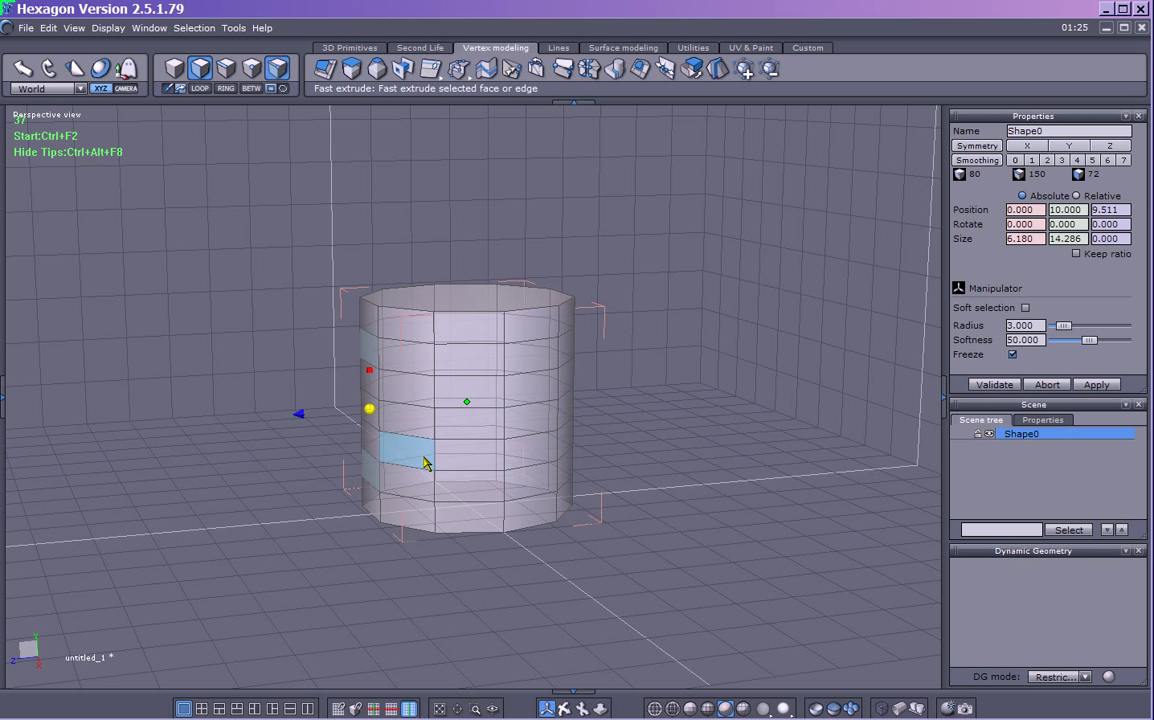
pyautogui.press('Escape')
# Return to automatic selection and reselect the upper and lower faces of the same column
pyautogui.moveTo(328, 543); pyautogui.dragTo(492, 560, button='right')
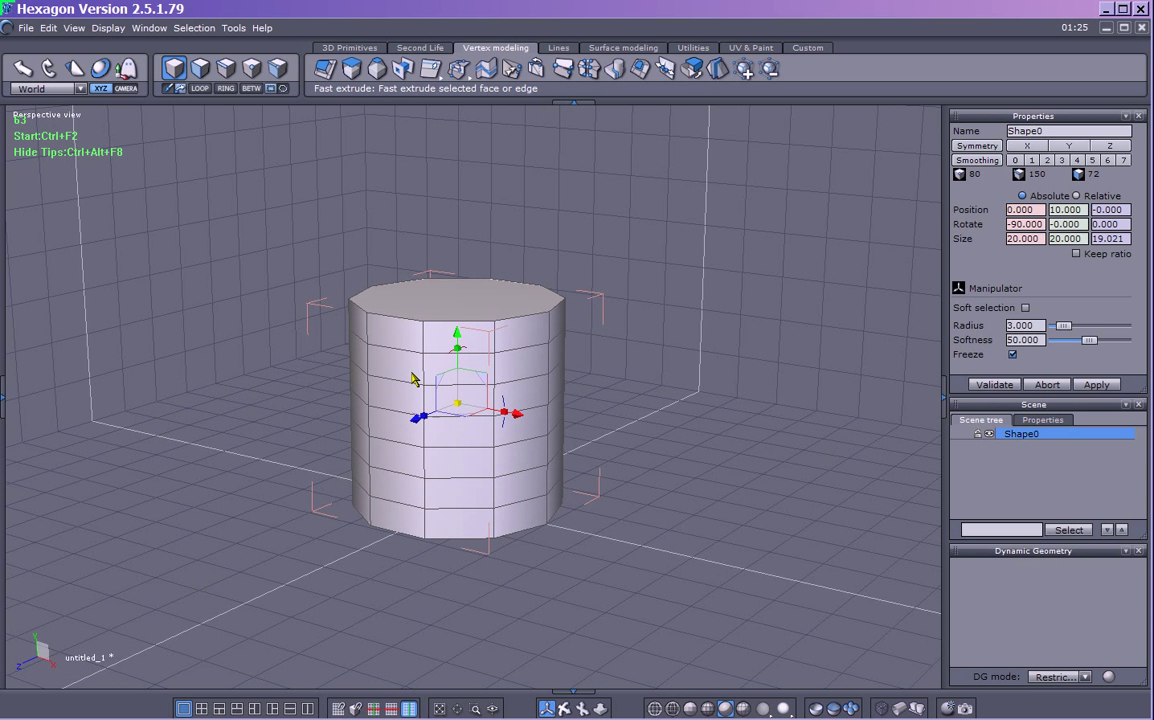
pyautogui.click(277, 68)
pyautogui.click(398, 367)
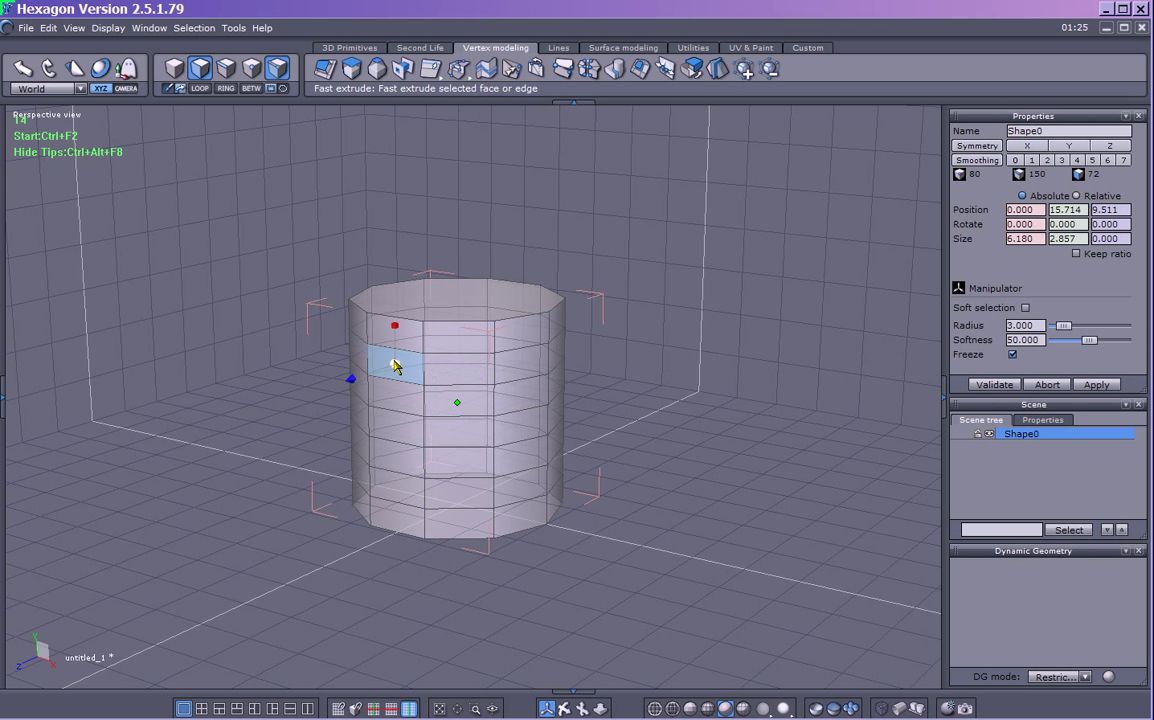
pyautogui.keyDown('shift'); pyautogui.click(401, 491); pyautogui.keyUp('shift')
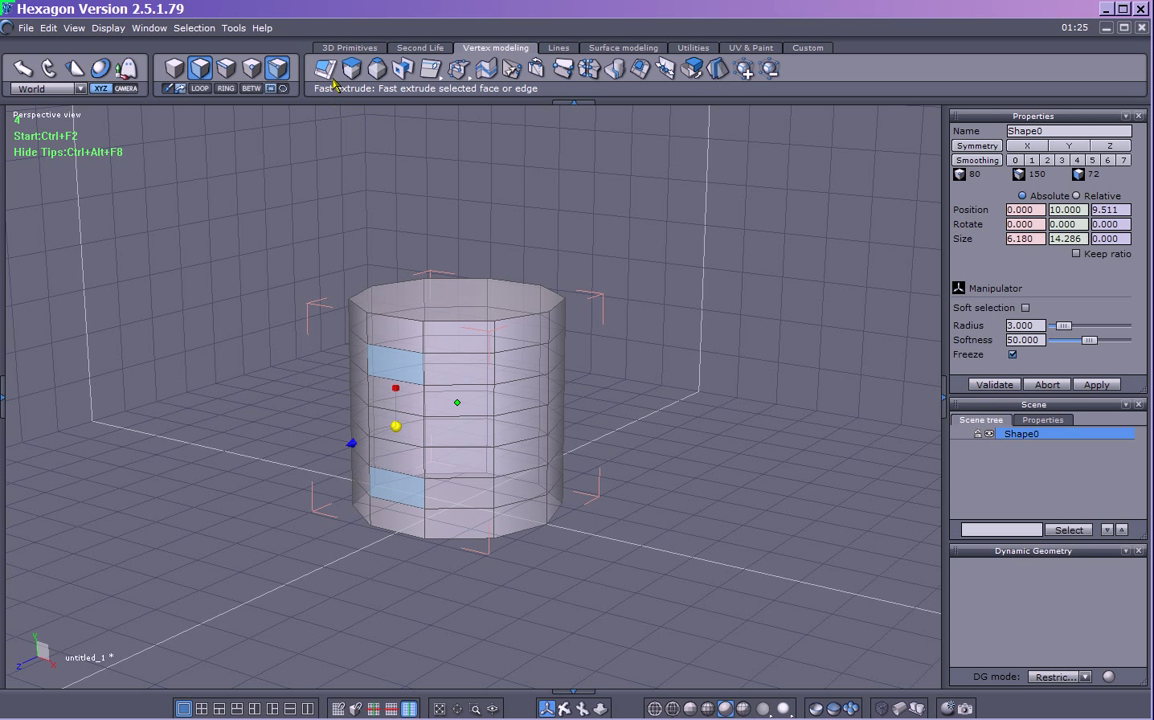
# Fast-extrude both selected faces slightly inward along Z, and pull them outward to a Z position of about 11.7
pyautogui.click(103, 71)
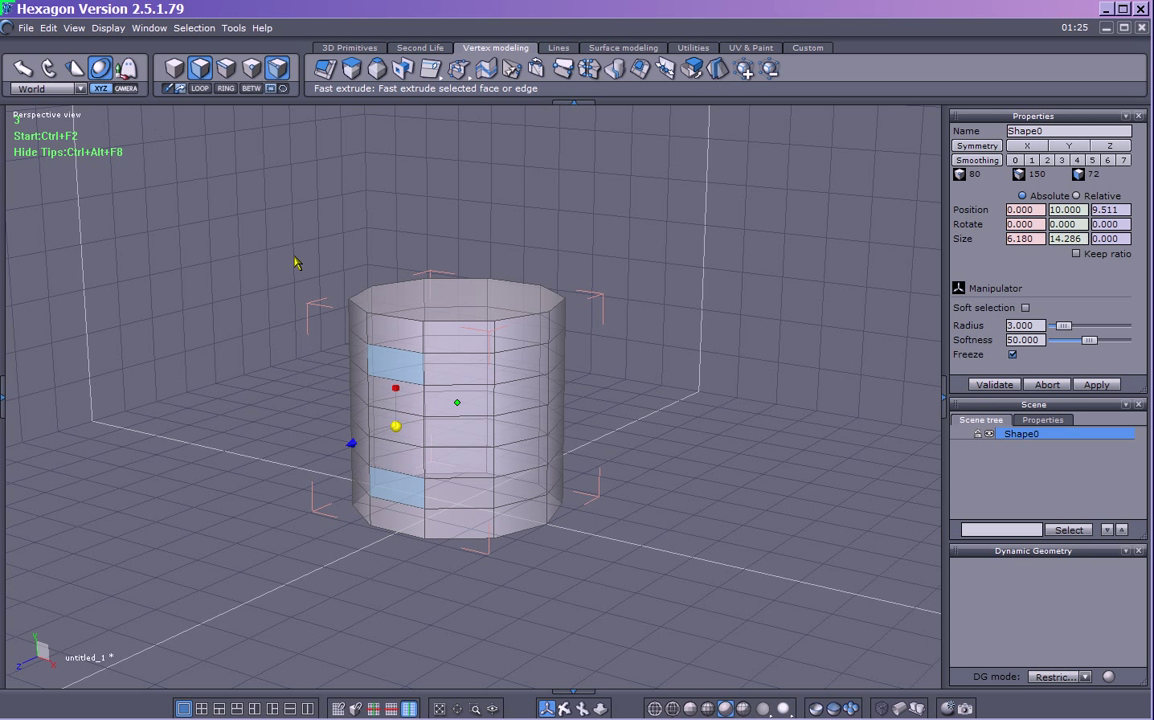
pyautogui.click(416, 466)
pyautogui.moveTo(415, 453); pyautogui.dragTo(308, 452, button='middle')
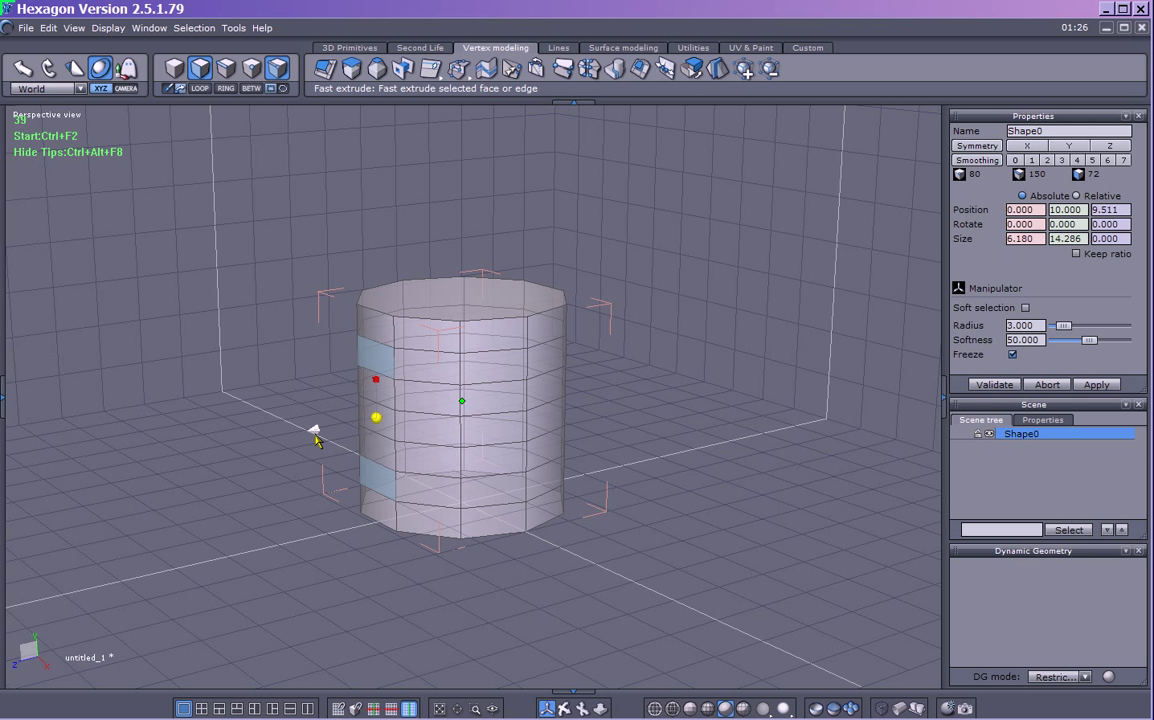
pyautogui.moveTo(314, 433)
pyautogui.mouseDown()
pyautogui.moveTo(286, 438)
pyautogui.moveTo(330, 430)
pyautogui.mouseUp()
pyautogui.moveTo(267, 470); pyautogui.dragTo(304, 445, button='middle')
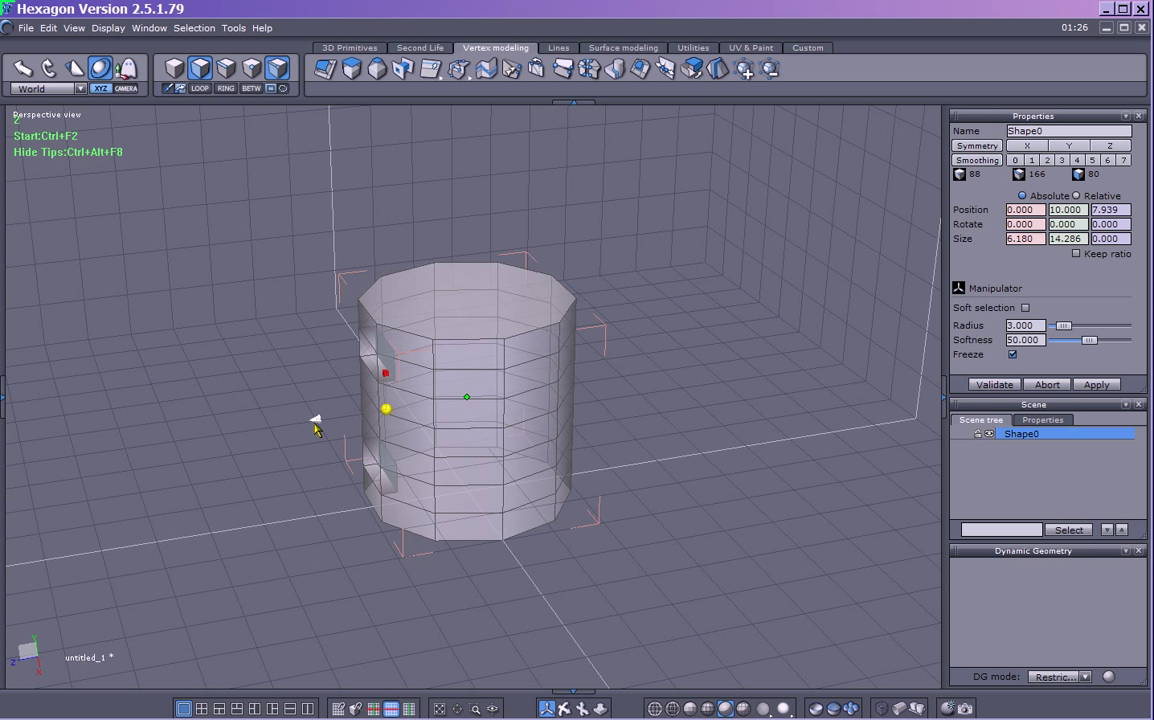
pyautogui.moveTo(315, 424); pyautogui.dragTo(276, 424)
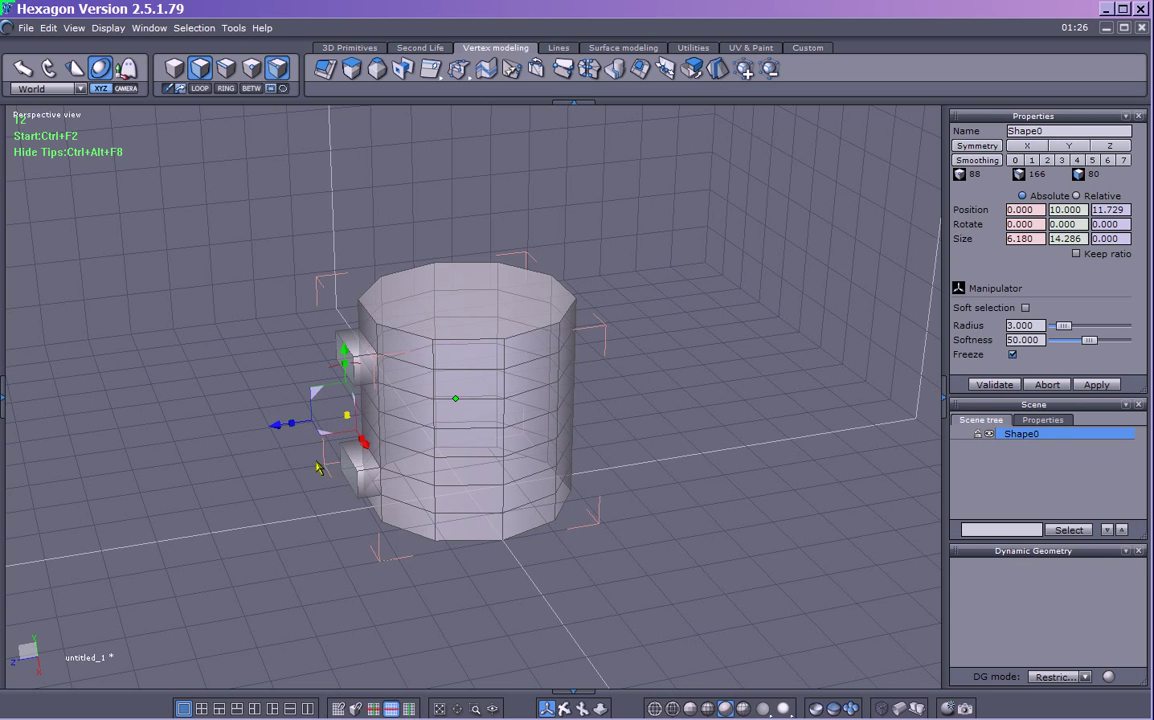
pyautogui.moveTo(268, 489); pyautogui.dragTo(369, 548, button='middle')
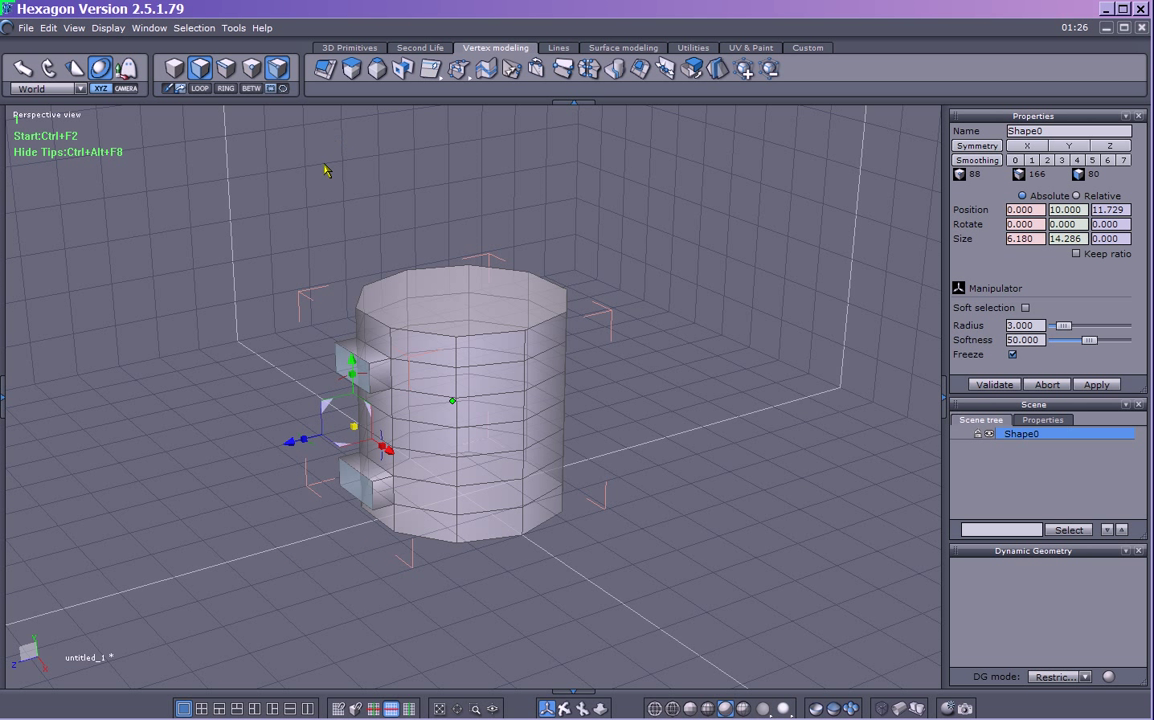
# Extrude both selected faces by scaling them very slightly, to a size of about 6.2 by 14.3
pyautogui.press('ctrl')
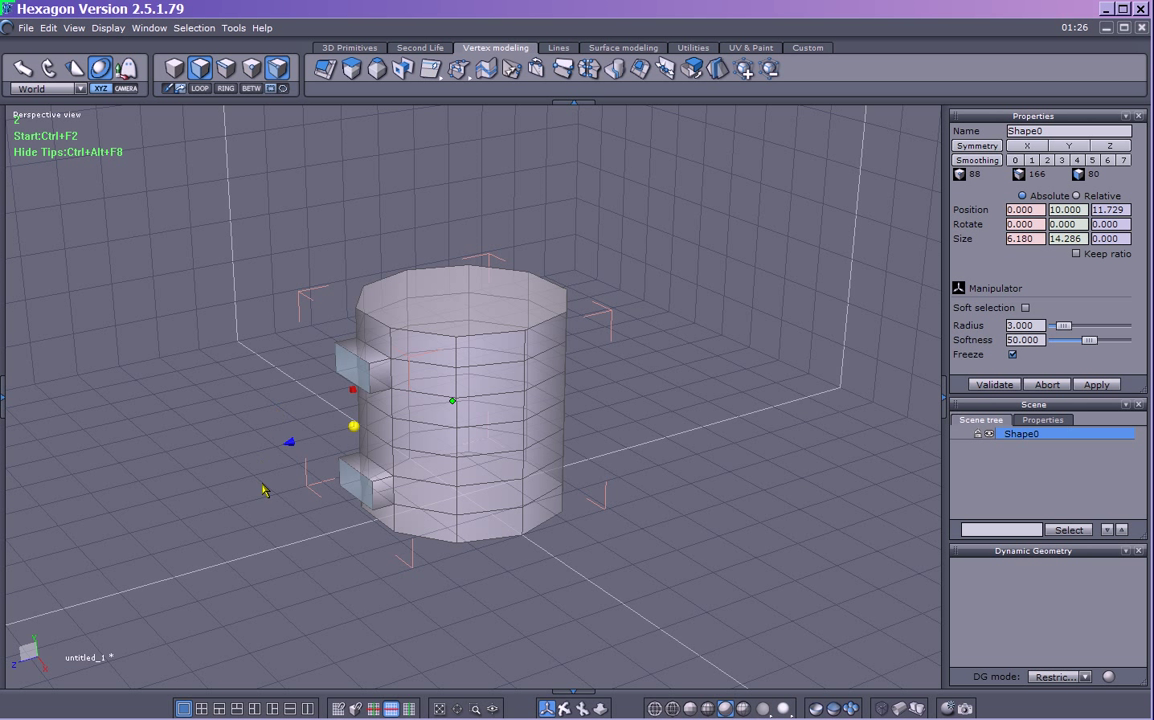
pyautogui.click(352, 393)
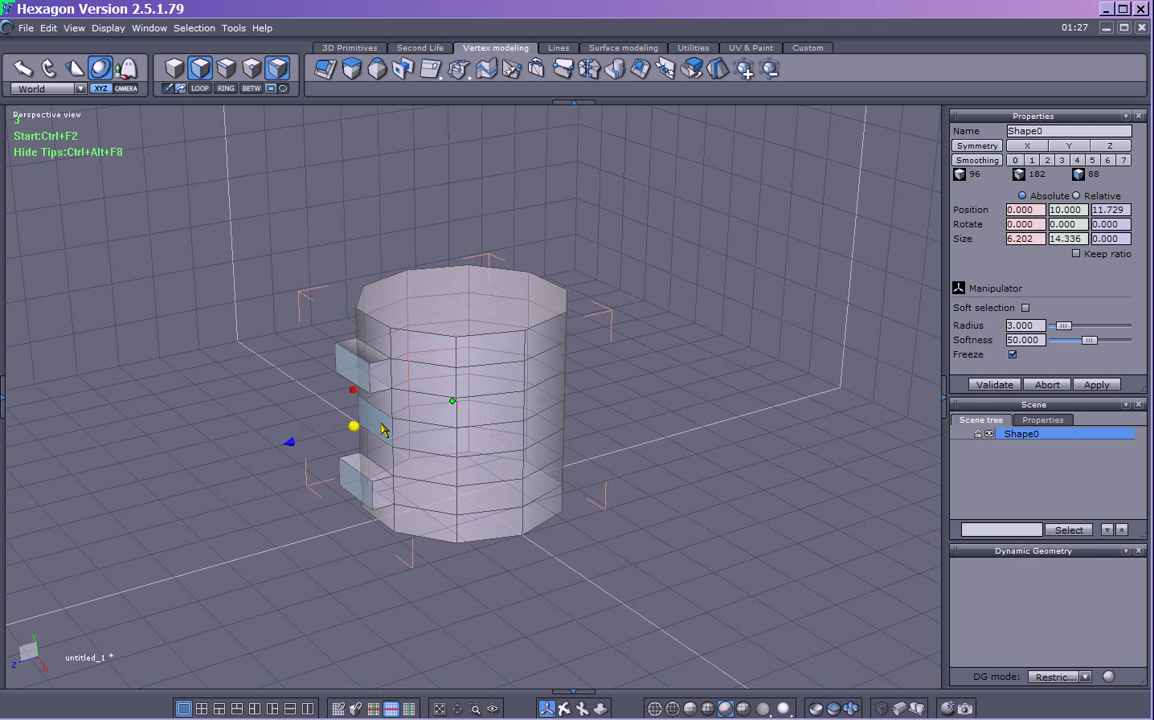
pyautogui.keyDown('shift'); pyautogui.click(372, 430); pyautogui.keyUp('shift')
# Try extruding both faces while scaling them outward to about 9.6 by 22.1, and undo it
pyautogui.keyDown('ctrl'); pyautogui.moveTo(353, 392); pyautogui.dragTo(355, 297); pyautogui.keyUp('ctrl')
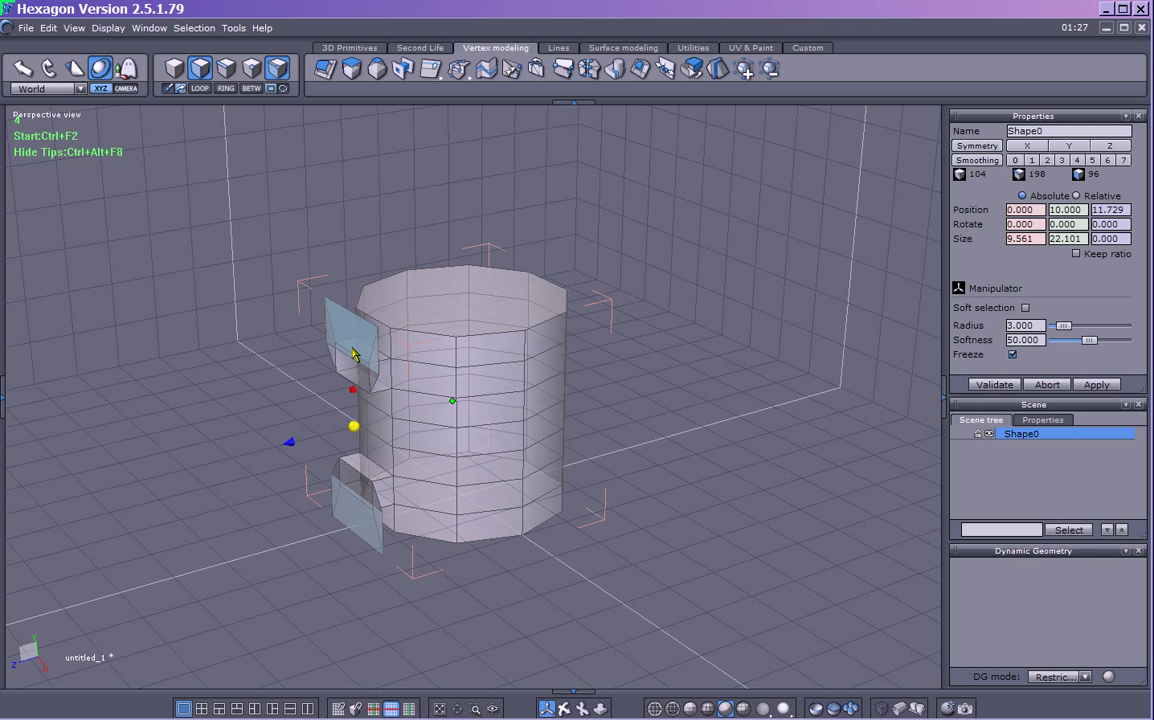
pyautogui.moveTo(307, 549); pyautogui.dragTo(212, 552, button='middle')
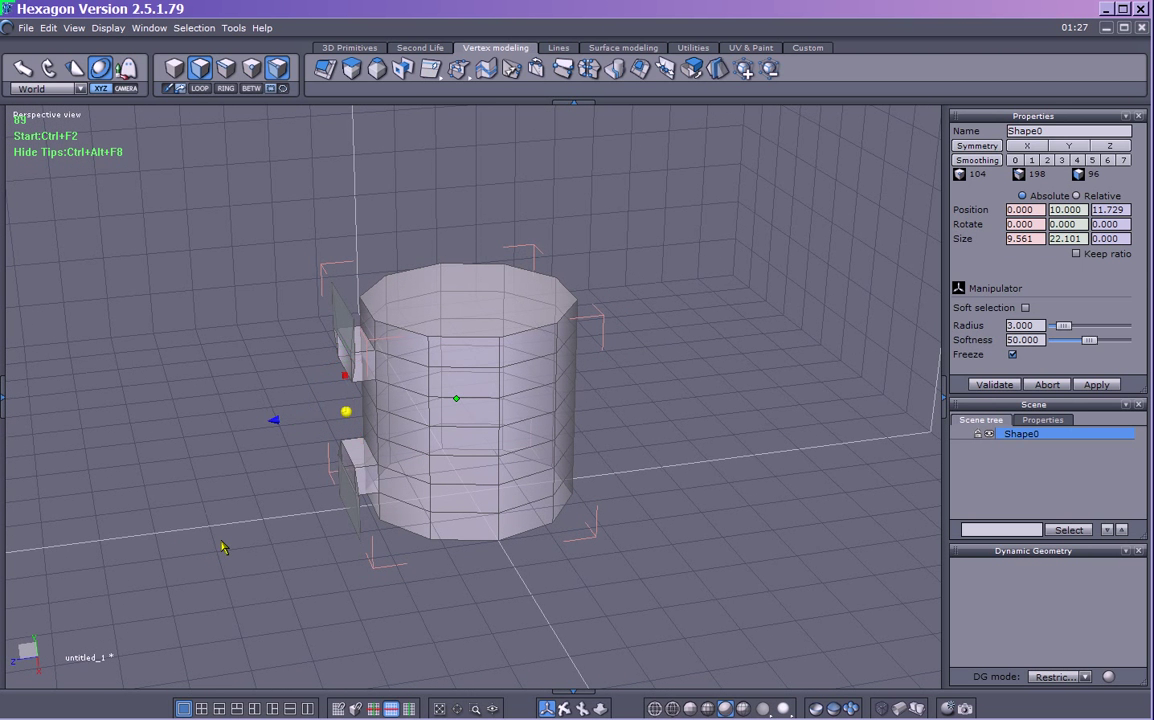
pyautogui.hotkey('ctrl', 'z')
# Try extruding both faces while scaling them inward to about 2.9 by 6.8, and undo it
pyautogui.press('ctrl')
pyautogui.keyDown('ctrl'); pyautogui.moveTo(343, 376); pyautogui.dragTo(328, 475); pyautogui.keyUp('ctrl')
pyautogui.moveTo(270, 506); pyautogui.dragTo(519, 486, button='right')
pyautogui.moveTo(519, 492); pyautogui.dragTo(466, 500, button='middle')
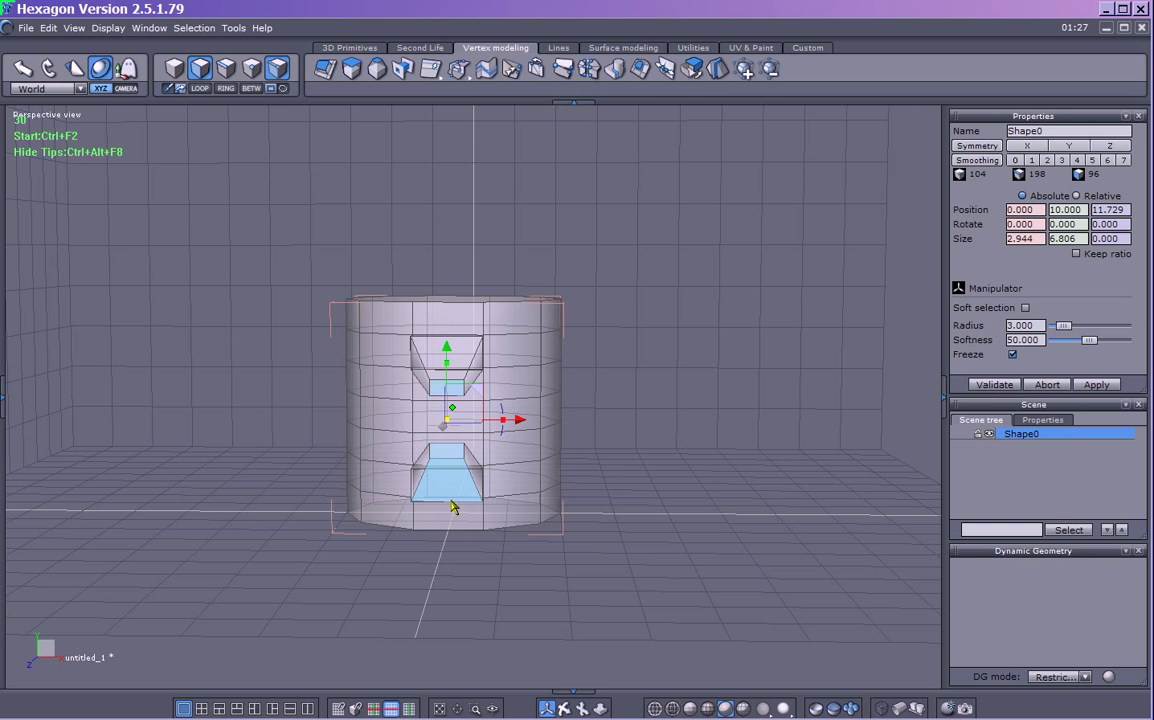
pyautogui.moveTo(618, 484); pyautogui.dragTo(580, 488, button='middle')
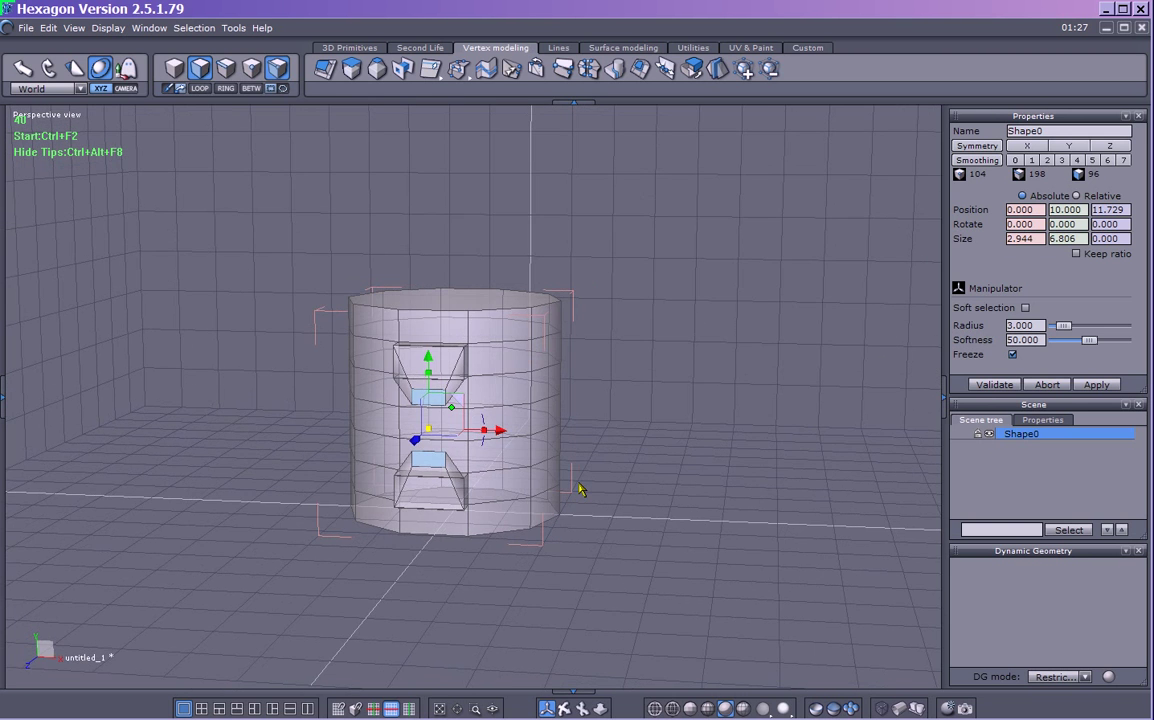
pyautogui.hotkey('ctrl', 'z')
# Try extruding both faces with the combined move-and-scale handle to about Z 15.0 and size 5.3 by 12.3, and undo it
pyautogui.moveTo(632, 461); pyautogui.dragTo(438, 503, button='right')
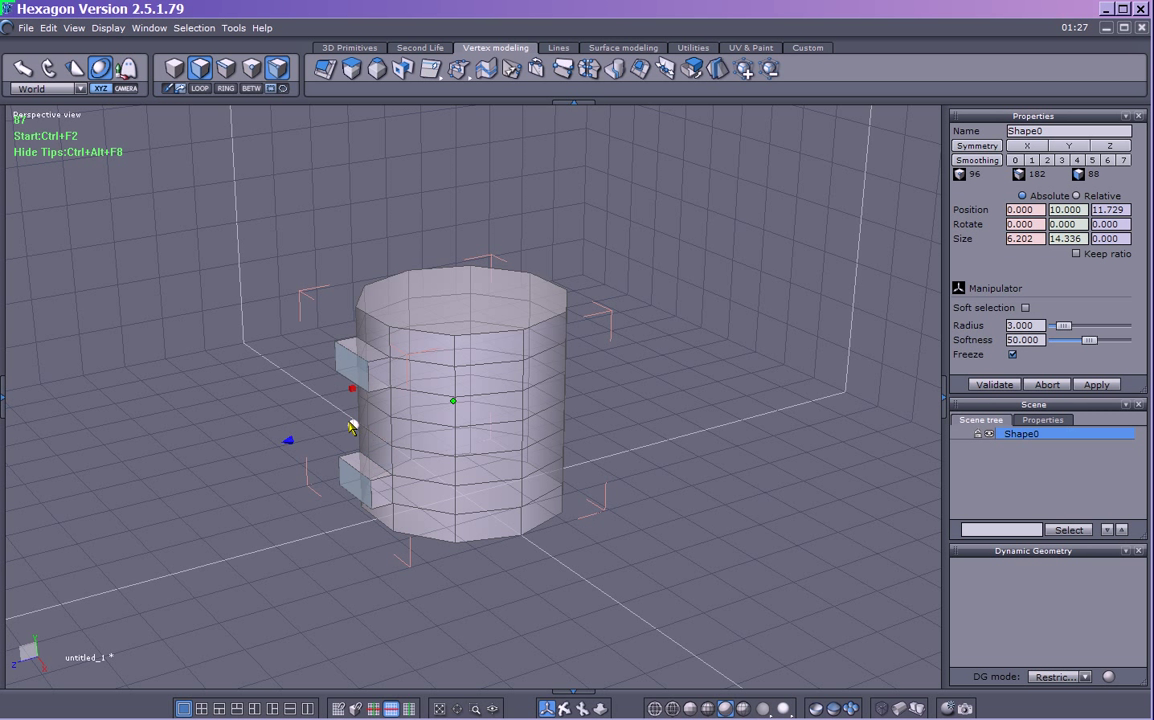
pyautogui.moveTo(353, 427); pyautogui.dragTo(321, 385)
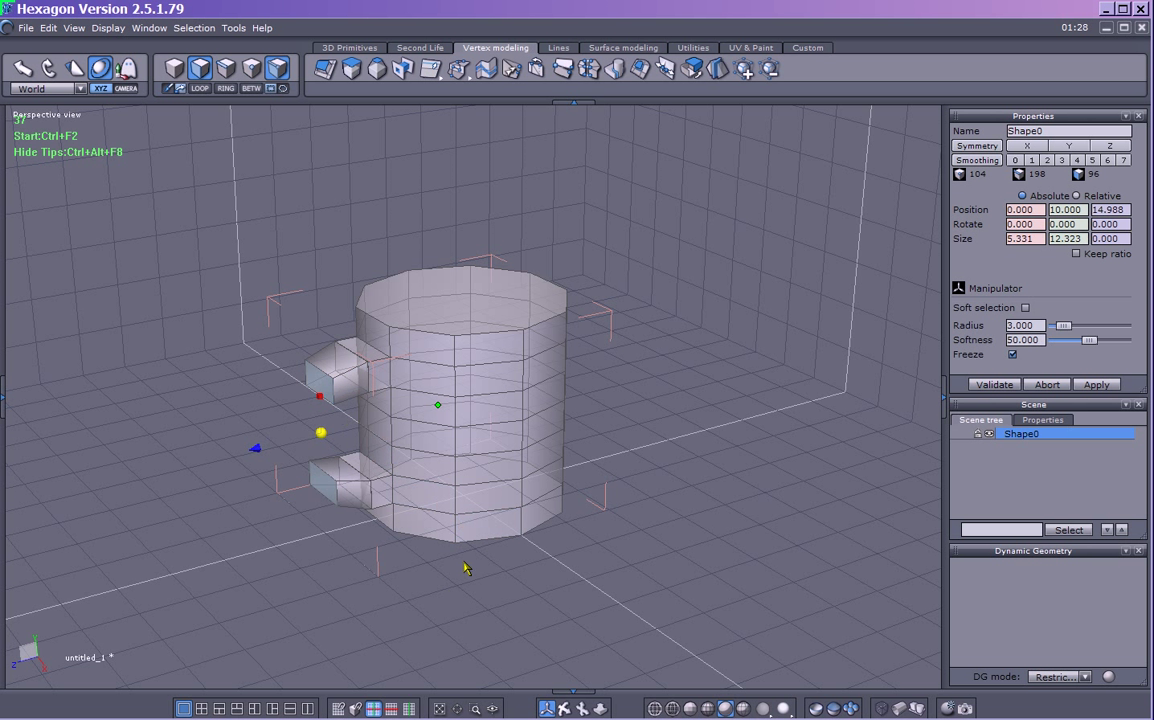
pyautogui.hotkey('ctrl', 'z')
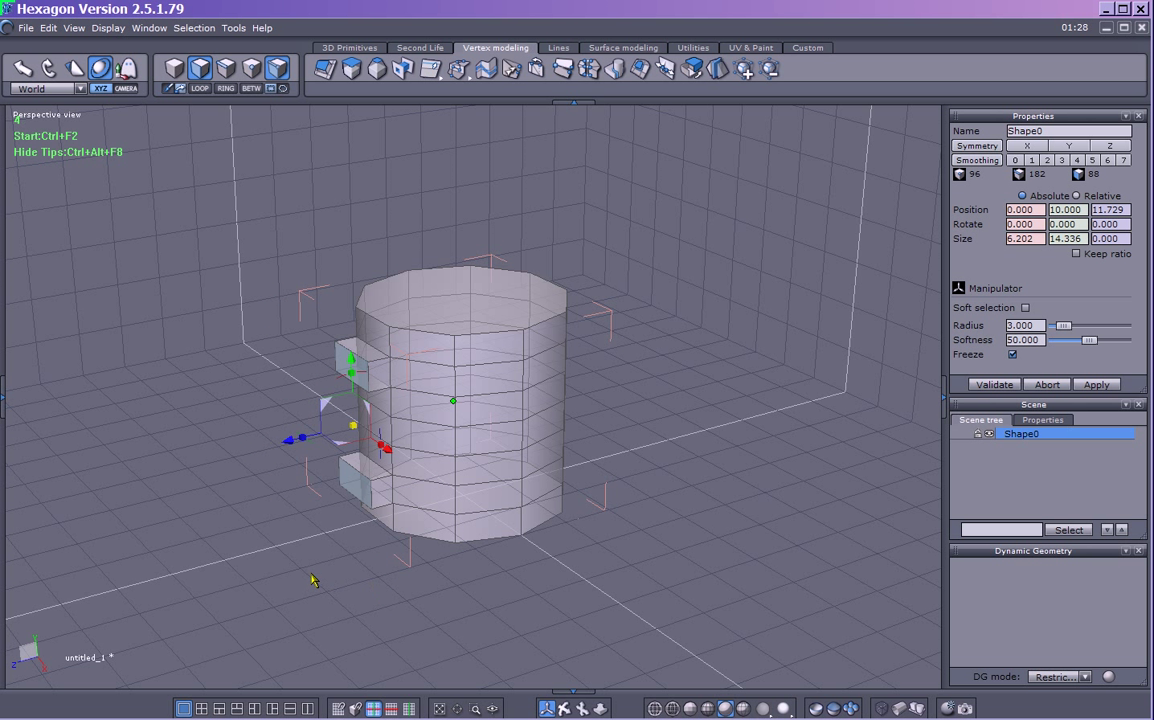
# Fast-extrude both selected faces outward along Z to a position of about 14.5, keeping the universal manipulator active
pyautogui.click(326, 70)
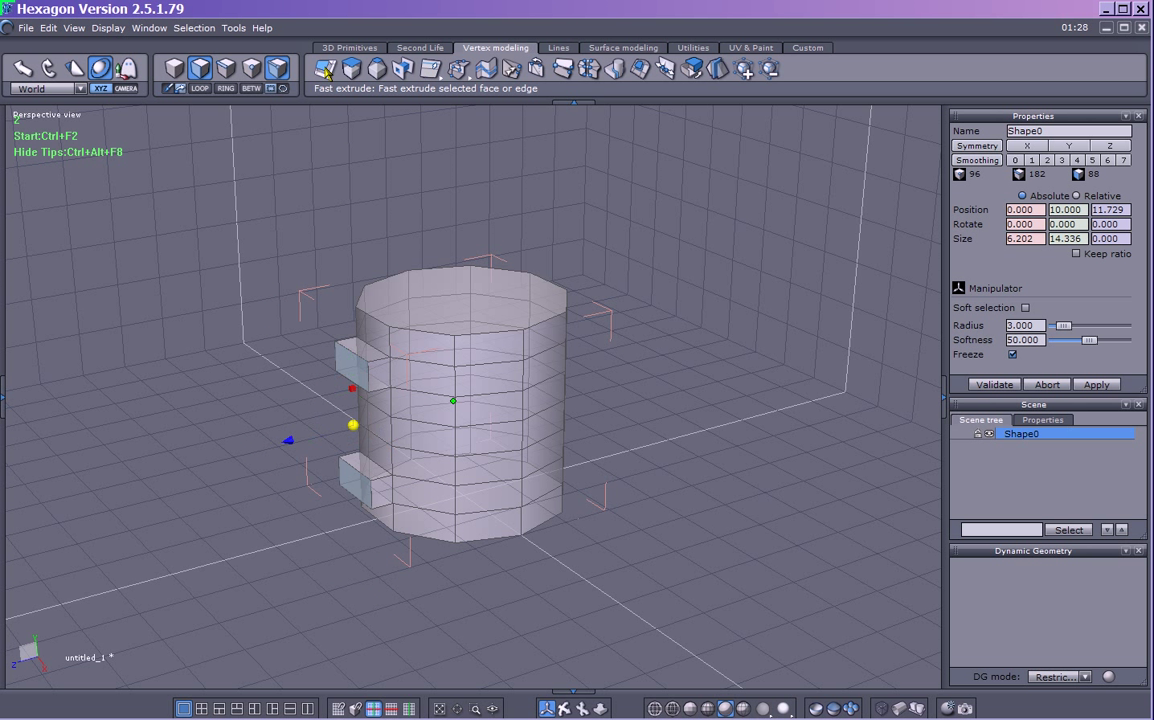
pyautogui.moveTo(564, 578); pyautogui.dragTo(683, 547, button='right')
pyautogui.moveTo(683, 552); pyautogui.dragTo(338, 518, button='middle')
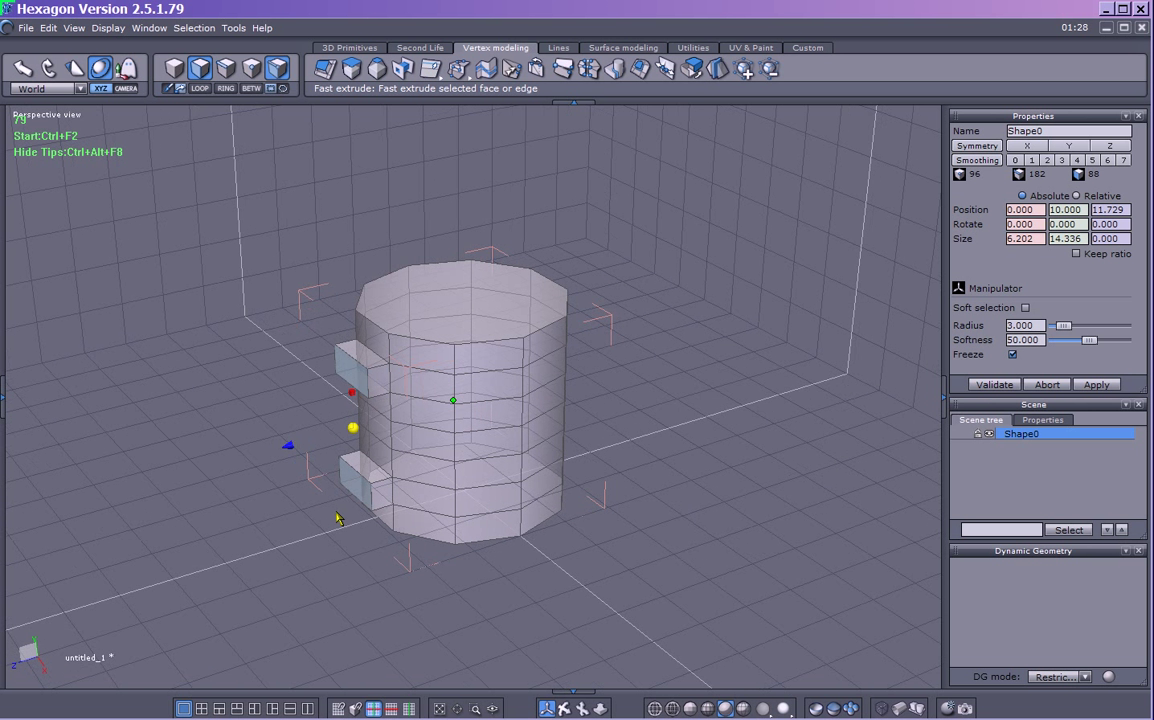
pyautogui.moveTo(288, 449); pyautogui.dragTo(259, 454)
pyautogui.moveTo(552, 578); pyautogui.dragTo(355, 497, button='right')
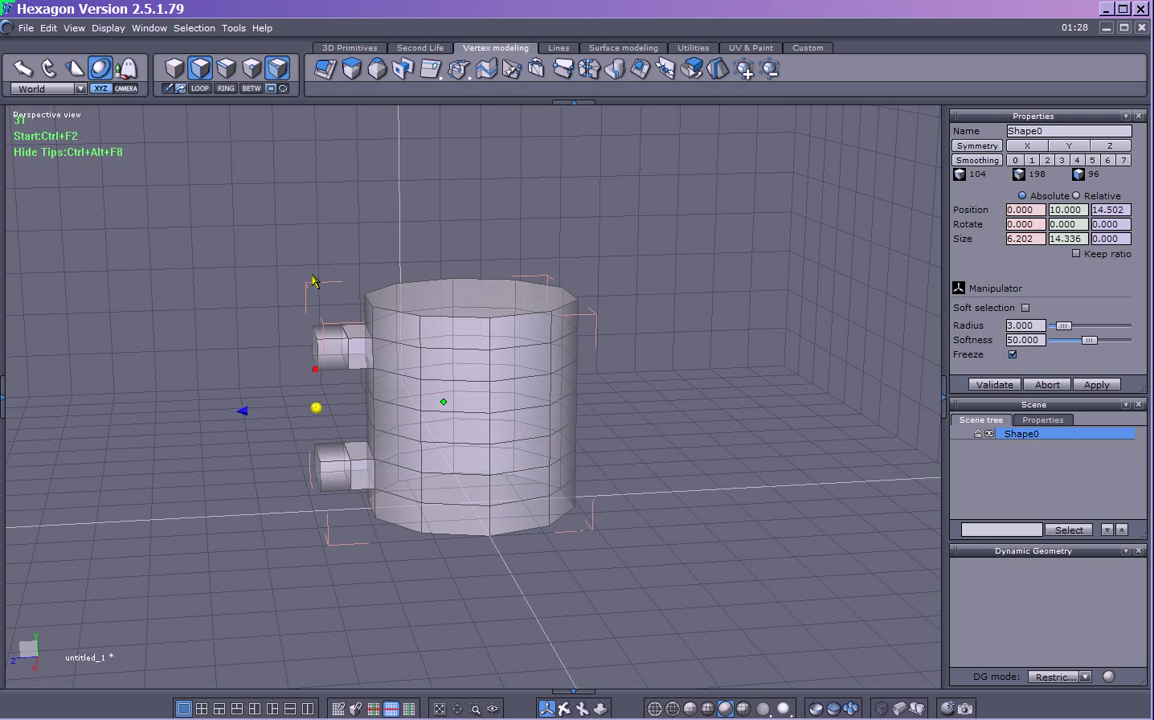
pyautogui.click(103, 75)
pyautogui.moveTo(183, 493); pyautogui.dragTo(363, 500, button='middle')
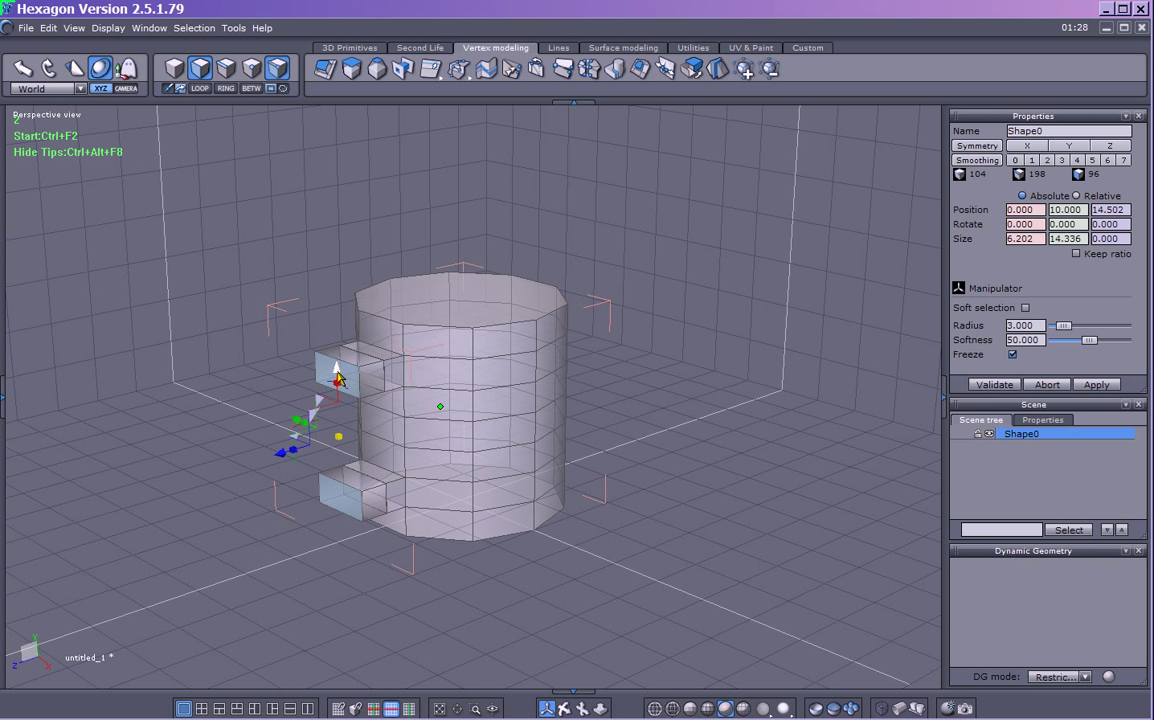
pyautogui.moveTo(279, 457)
pyautogui.mouseDown()
pyautogui.moveTo(268, 462)
pyautogui.moveTo(279, 457)
pyautogui.mouseUp()
# Shift the two extruded end faces along the X and Y axes to about X 0.8 and Y 10.8
pyautogui.moveTo(322, 407)
pyautogui.mouseDown()
pyautogui.moveTo(330, 428)
pyautogui.moveTo(334, 398)
pyautogui.mouseUp()
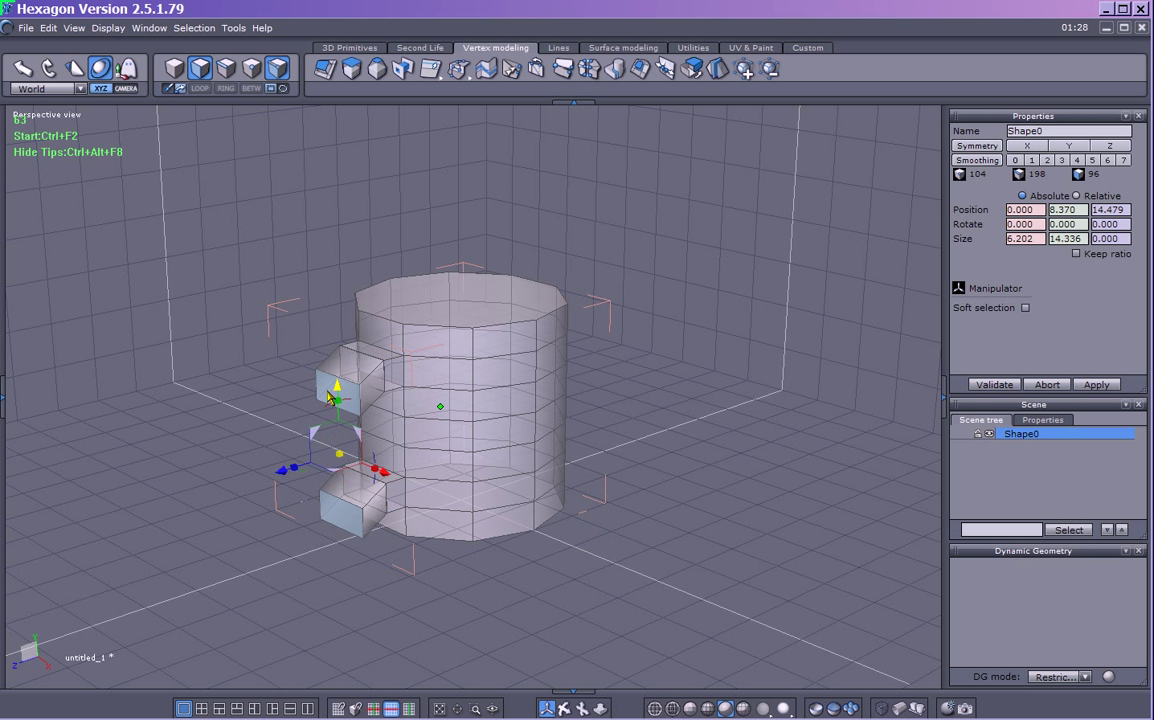
pyautogui.moveTo(388, 484); pyautogui.dragTo(357, 471)
pyautogui.moveTo(257, 548); pyautogui.dragTo(343, 480, button='middle')
pyautogui.moveTo(343, 480); pyautogui.dragTo(348, 505)
pyautogui.moveTo(348, 505); pyautogui.dragTo(623, 401, button='middle')
pyautogui.moveTo(507, 458); pyautogui.dragTo(540, 457)
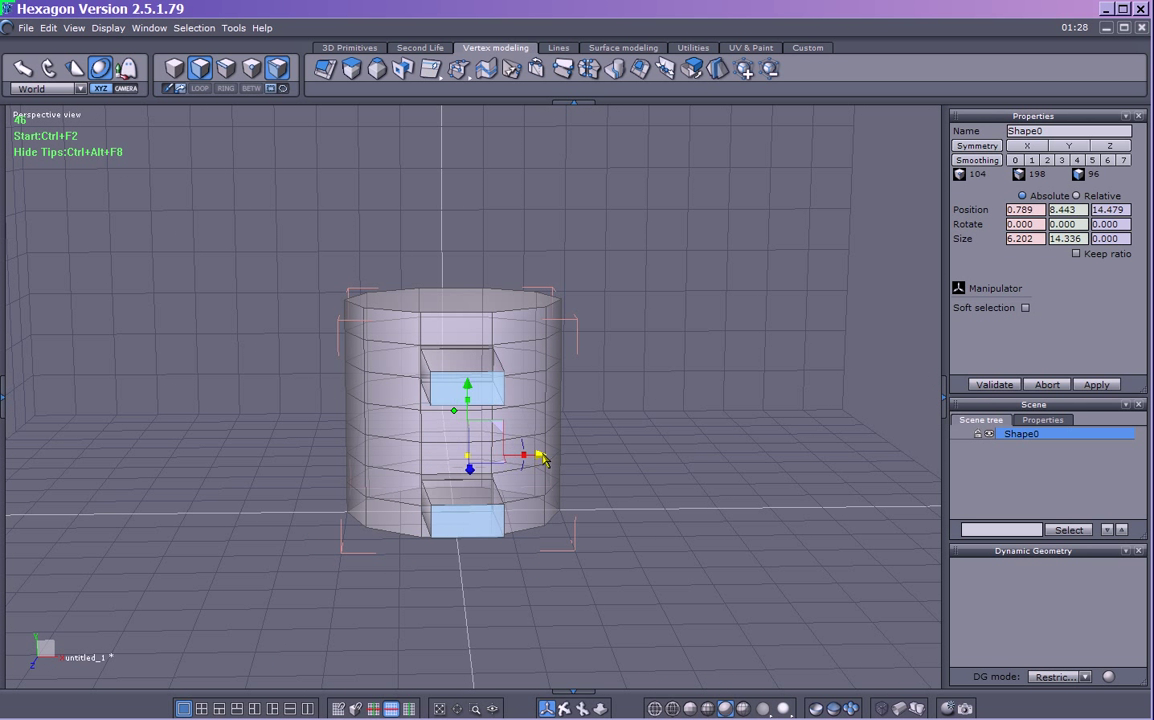
pyautogui.moveTo(469, 389); pyautogui.dragTo(469, 362)
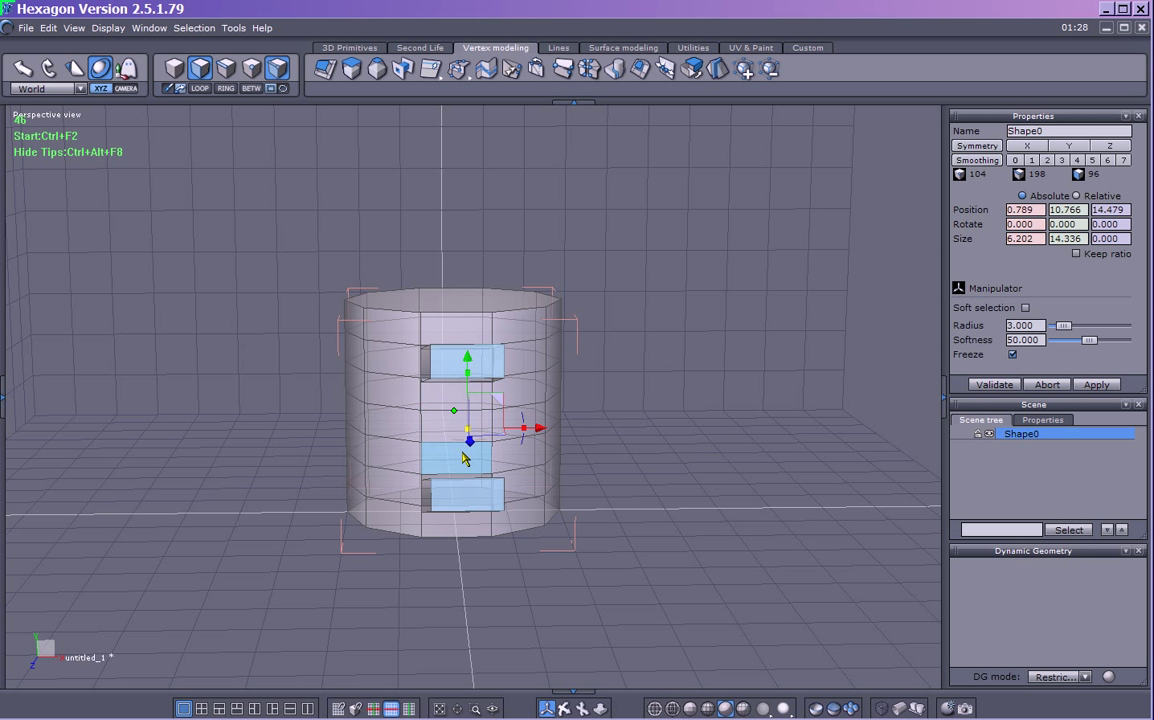
# Pull the end faces out along Z to about 31.2, and undo all the recent X, Y and Z moves
pyautogui.moveTo(470, 445); pyautogui.dragTo(480, 504)
pyautogui.moveTo(613, 440); pyautogui.dragTo(313, 475, button='right')
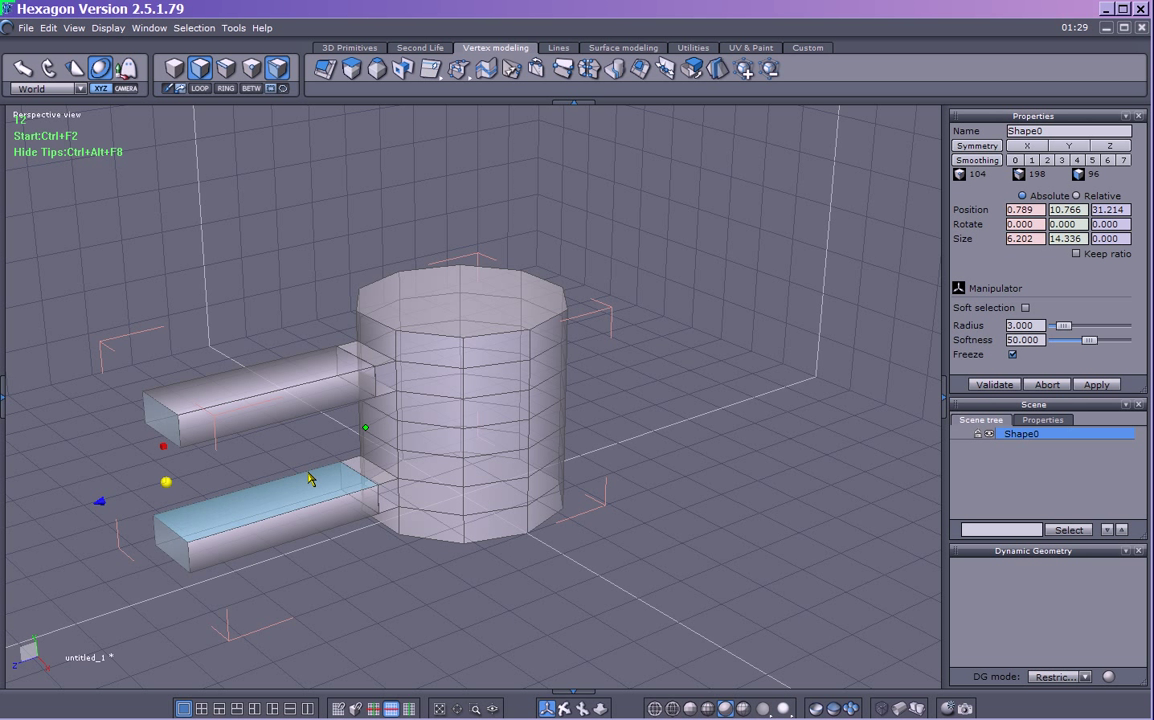
pyautogui.hotkey('ctrl', 'z')
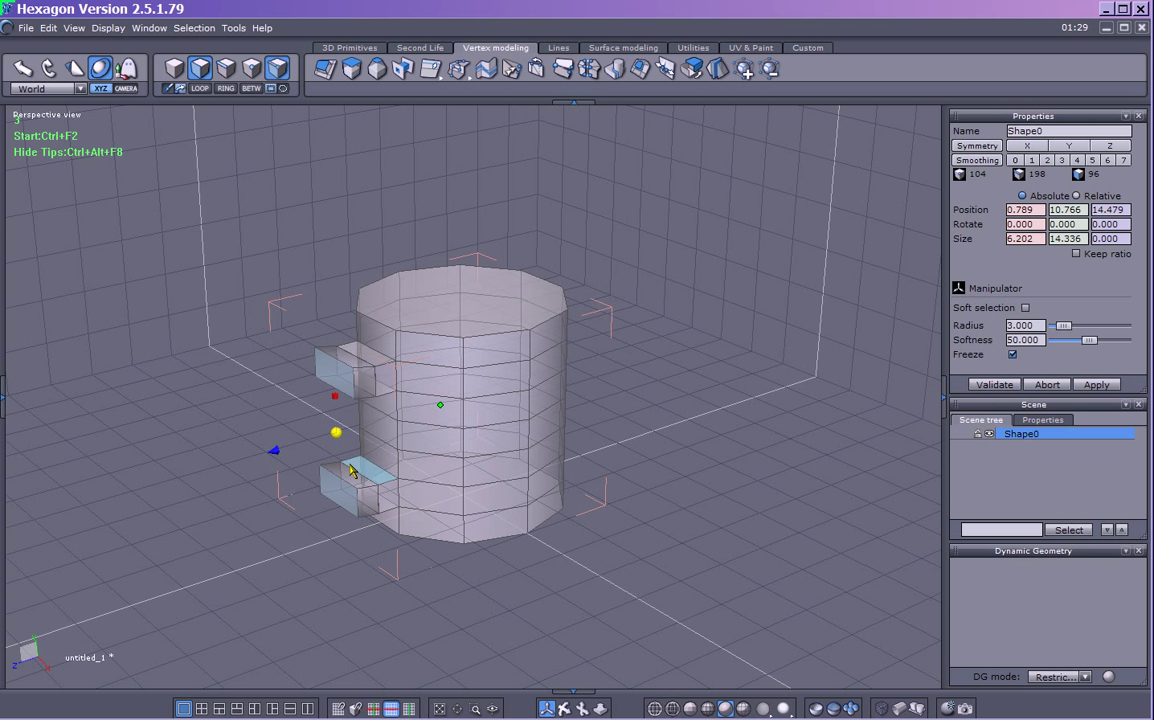
pyautogui.hotkey('ctrl', 'z')
pyautogui.hotkey('ctrl', 'z')
pyautogui.hotkey('ctrl', 'z')
pyautogui.hotkey('ctrl', 'z')
pyautogui.hotkey('ctrl', 'z')
# Scale the two end faces along Y to about 13.2 and along X to about 4.3
pyautogui.moveTo(429, 475); pyautogui.dragTo(284, 471, button='middle')
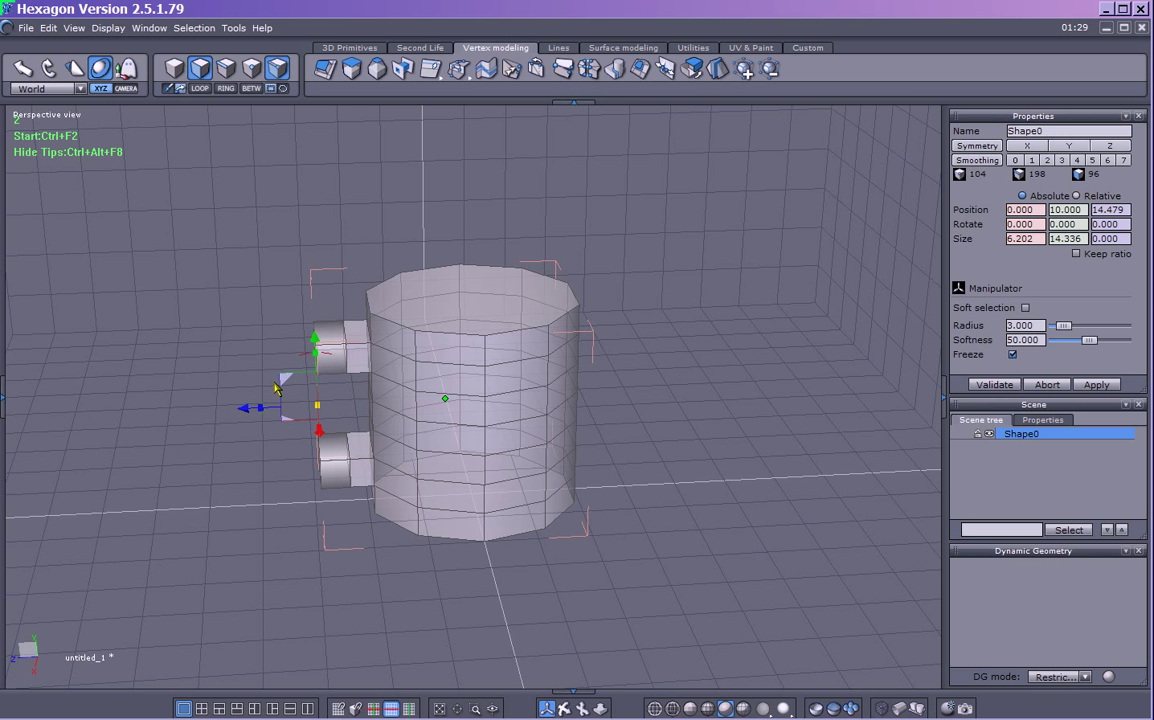
pyautogui.moveTo(185, 436); pyautogui.dragTo(347, 400, button='middle')
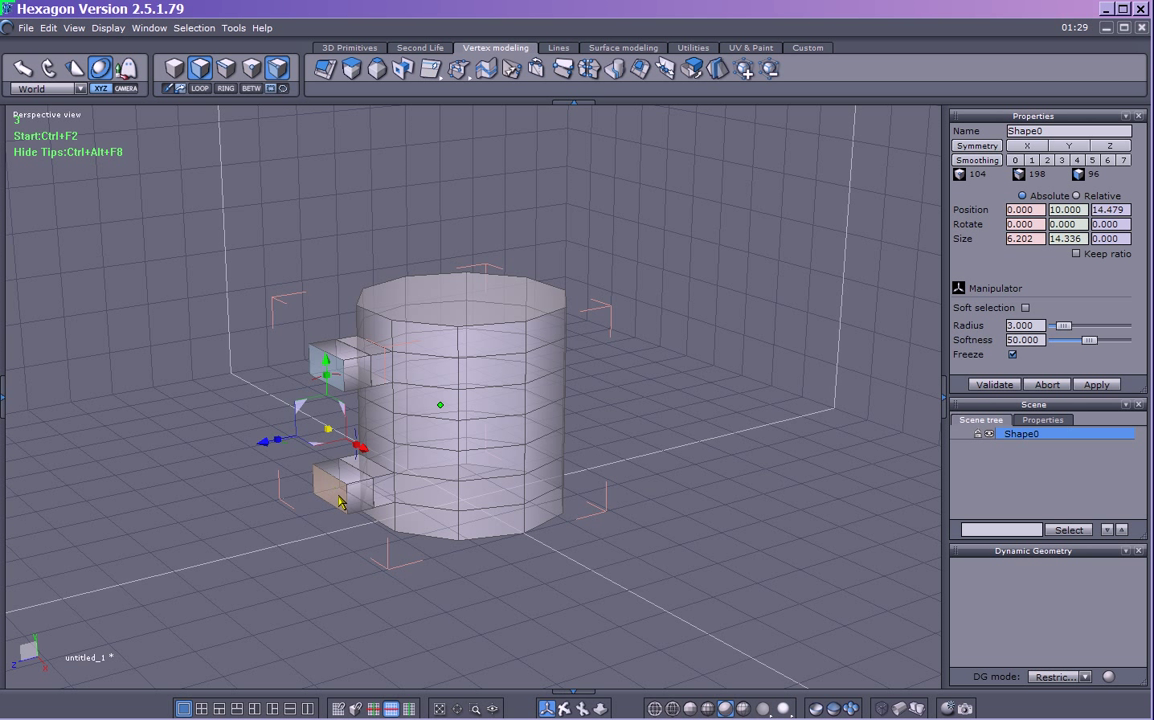
pyautogui.moveTo(327, 374); pyautogui.dragTo(332, 397)
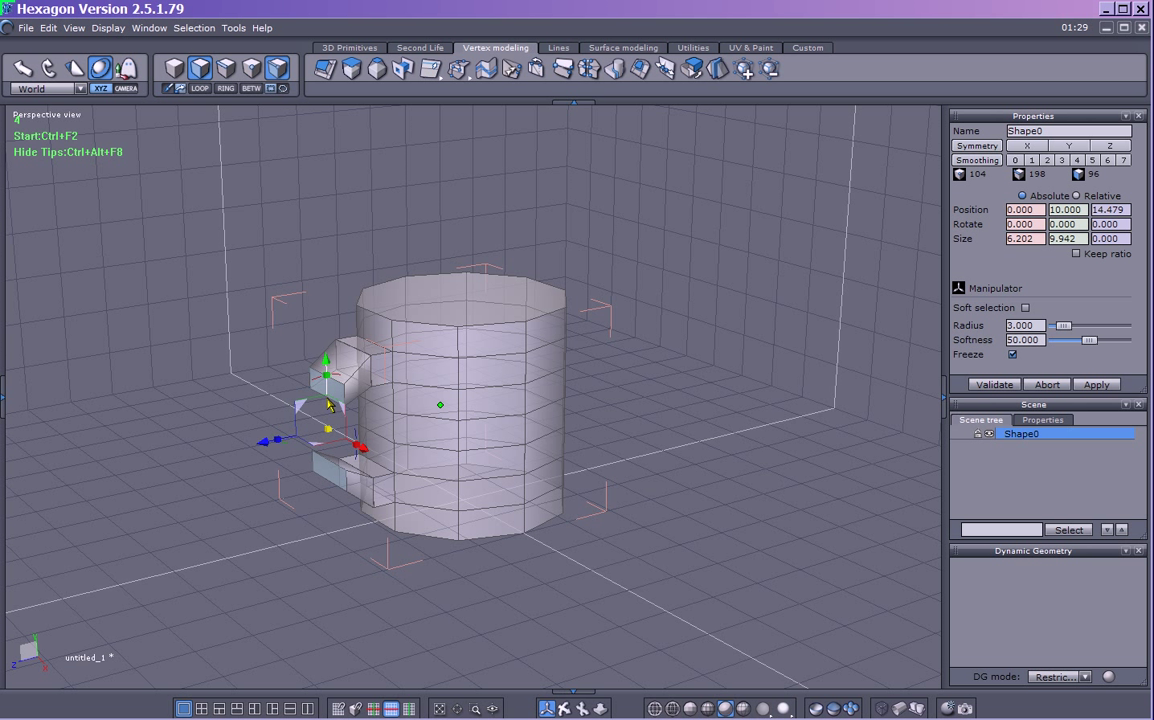
pyautogui.moveTo(331, 381); pyautogui.dragTo(331, 364)
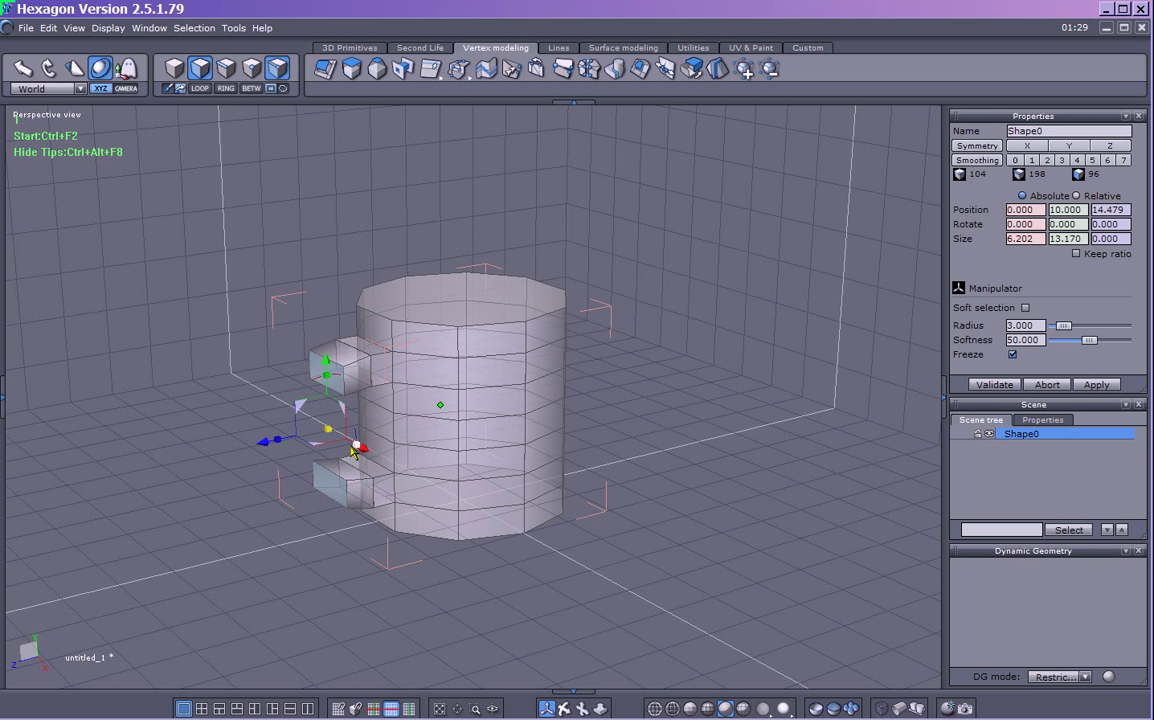
pyautogui.moveTo(304, 474); pyautogui.dragTo(529, 479, button='right')
pyautogui.moveTo(466, 471); pyautogui.dragTo(451, 475)
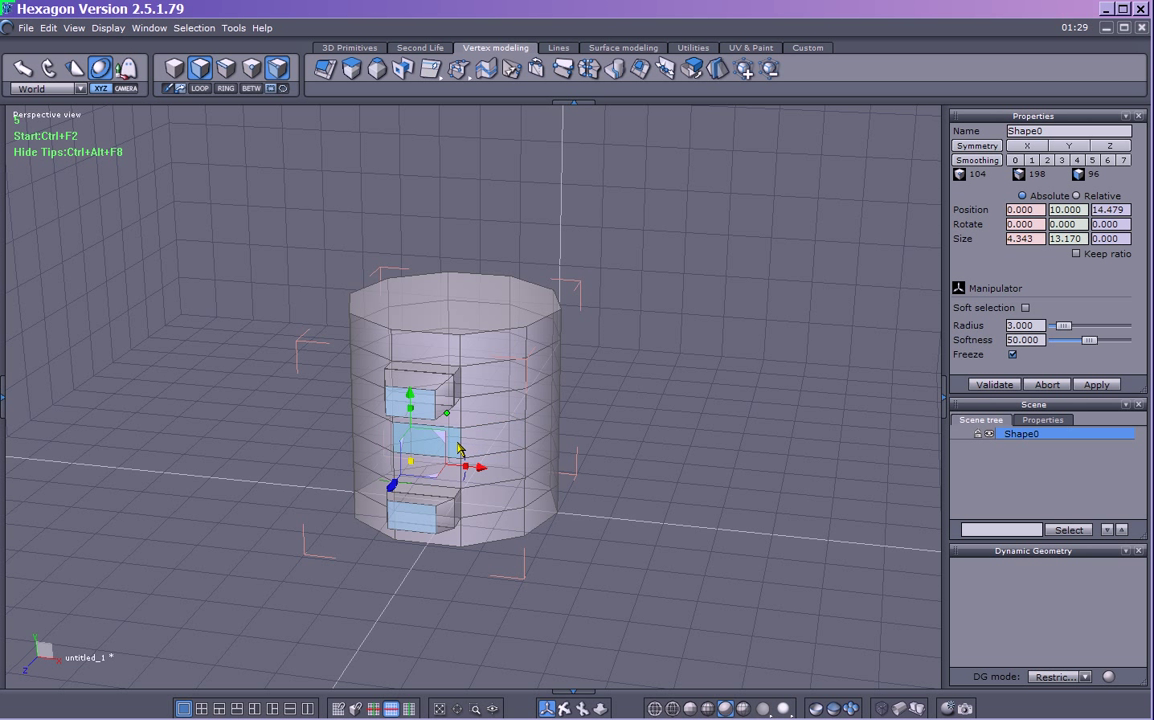
# Try scaling the end faces uniformly to about 4.9 by 14.8, and undo the scaling
pyautogui.moveTo(470, 480); pyautogui.dragTo(226, 515, button='middle')
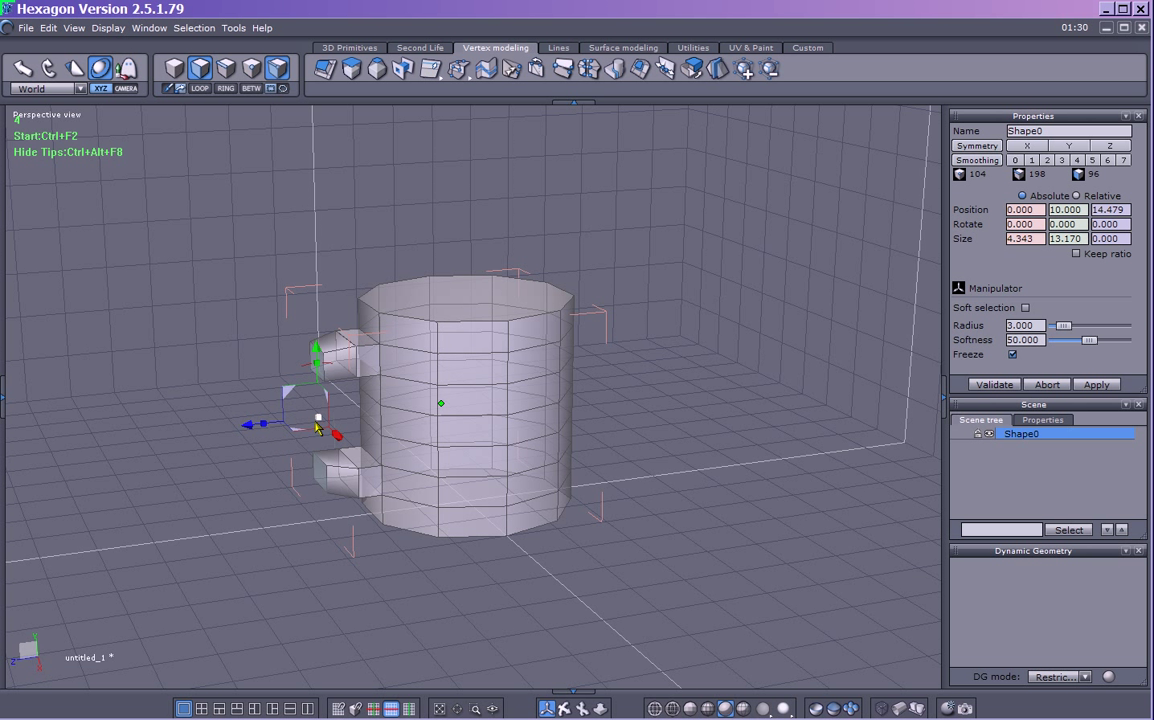
pyautogui.moveTo(318, 428); pyautogui.dragTo(415, 455, button='middle')
pyautogui.moveTo(400, 480); pyautogui.dragTo(425, 468)
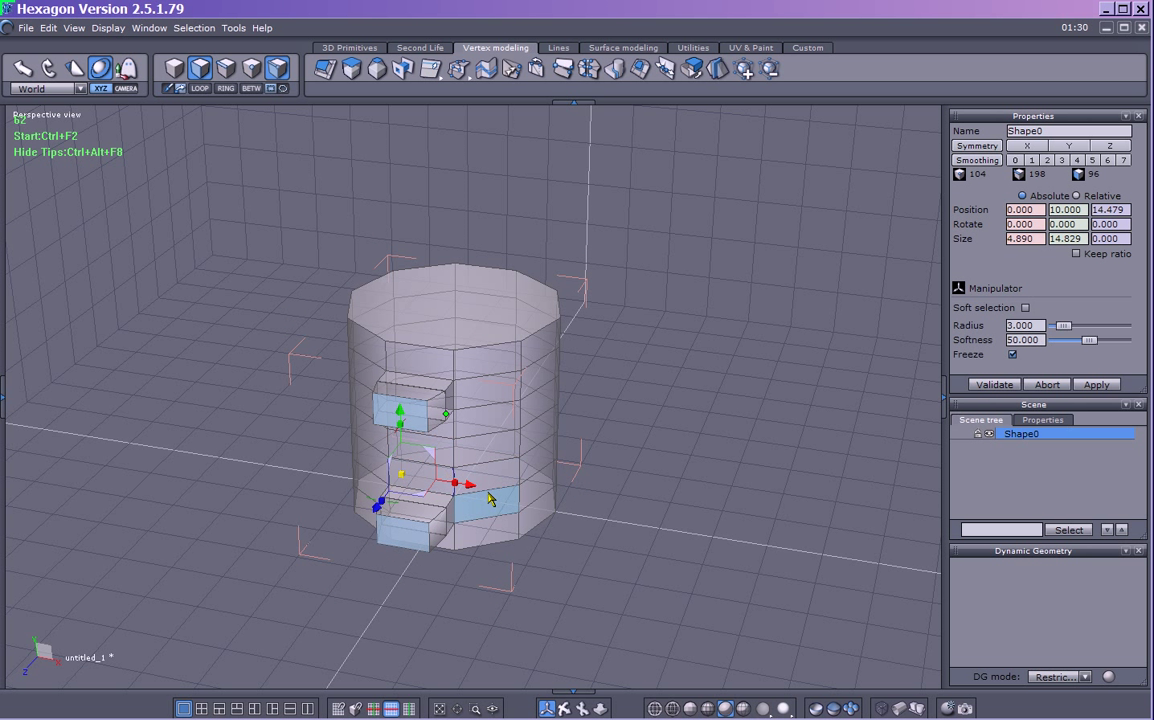
pyautogui.moveTo(621, 592); pyautogui.dragTo(379, 568, button='middle')
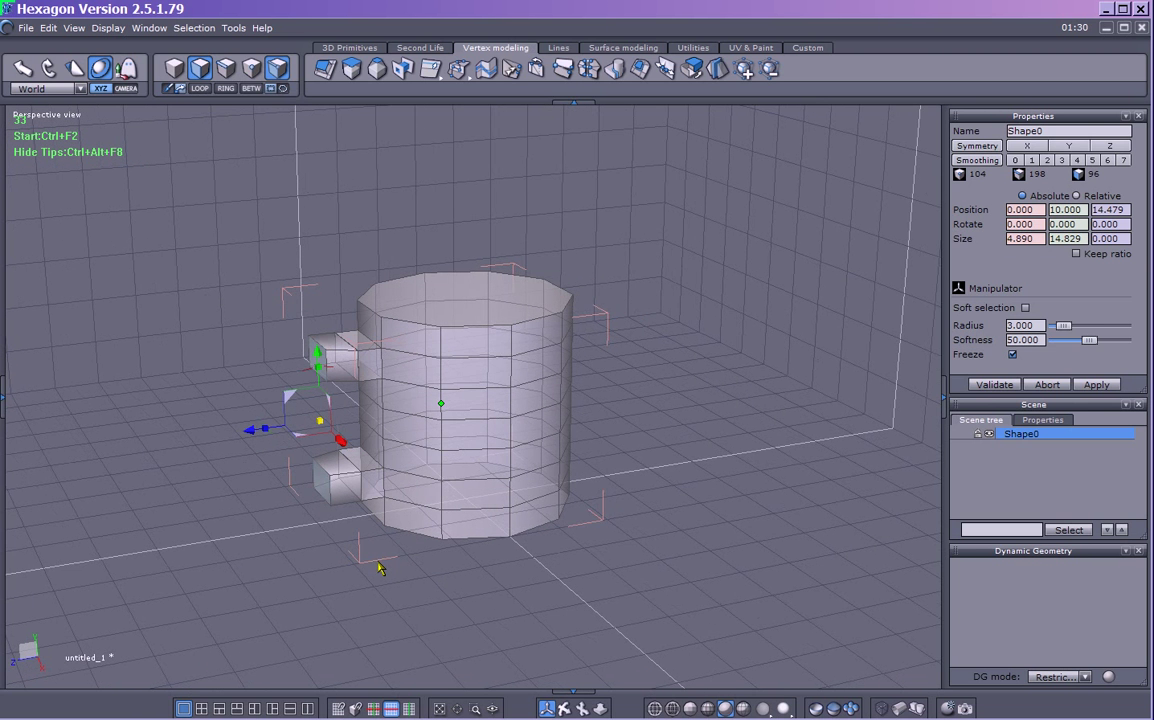
pyautogui.moveTo(378, 563); pyautogui.dragTo(305, 545)
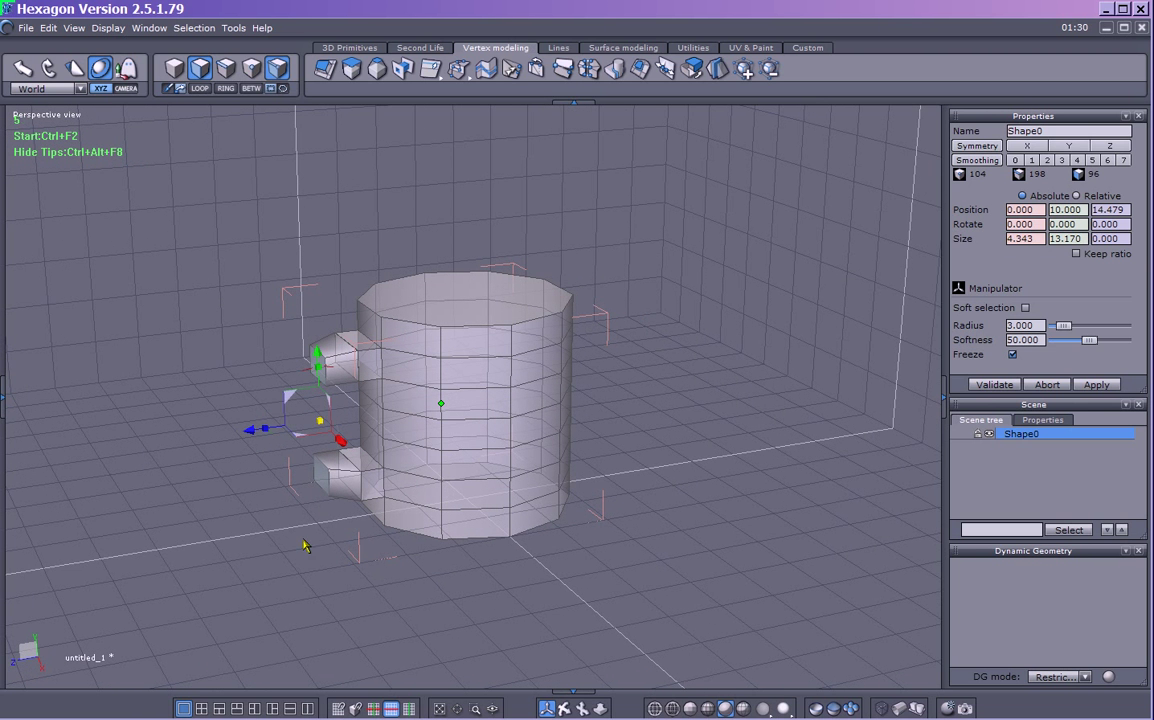
# Move both end faces within the YZ plane to about Y 10.4 and Z 20.8
pyautogui.moveTo(285, 540); pyautogui.dragTo(405, 445, button='middle')
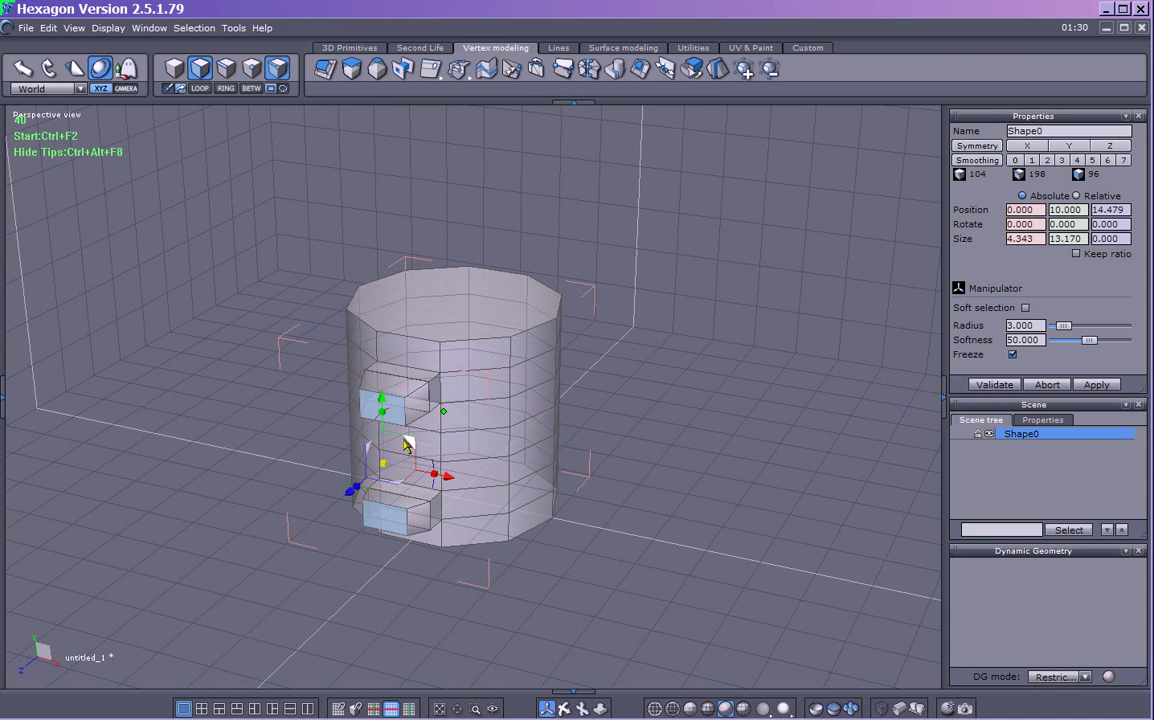
pyautogui.keyDown('shift'); pyautogui.click(477, 530); pyautogui.keyUp('shift')
pyautogui.moveTo(478, 525); pyautogui.dragTo(547, 521, button='middle')
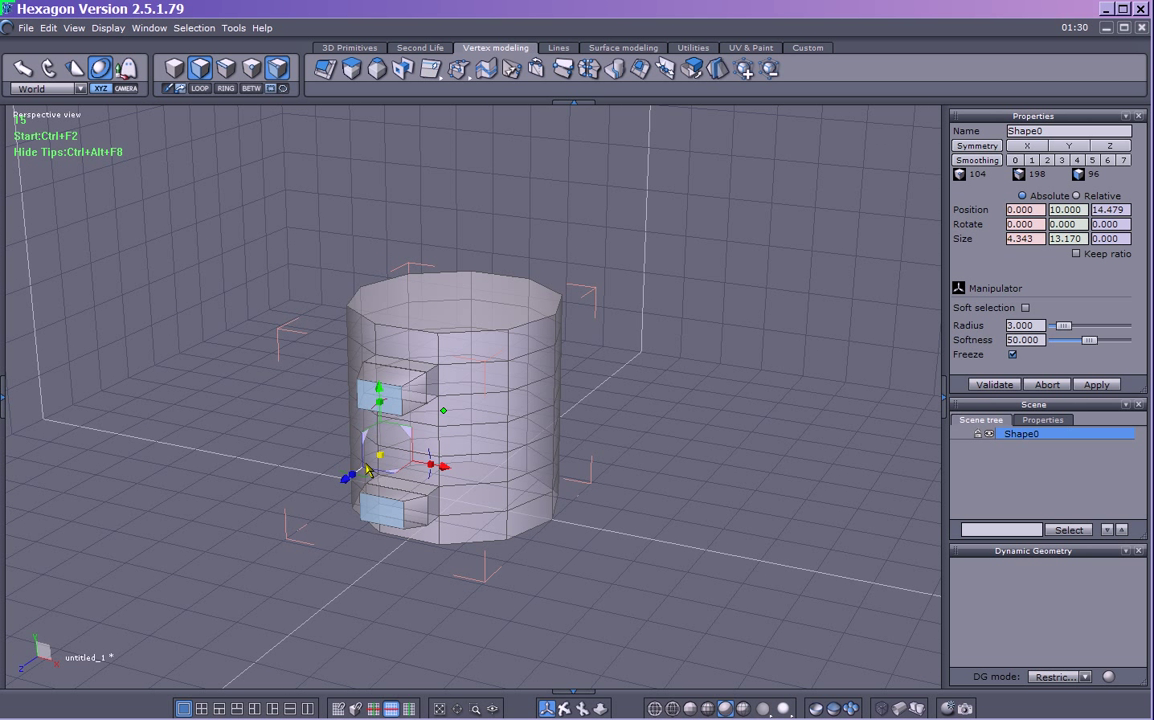
pyautogui.moveTo(431, 507); pyautogui.dragTo(313, 511, button='middle')
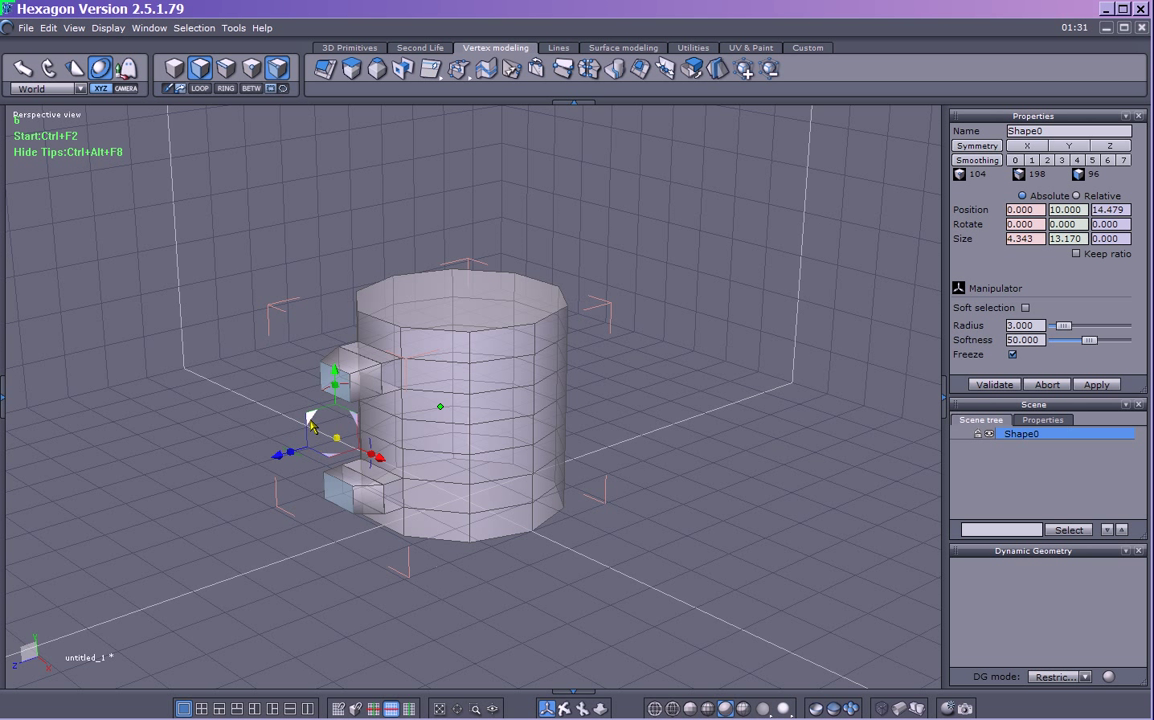
pyautogui.moveTo(311, 418); pyautogui.dragTo(250, 431)
pyautogui.moveTo(206, 451); pyautogui.dragTo(468, 403, button='middle')
pyautogui.moveTo(478, 333); pyautogui.dragTo(165, 436, button='middle')
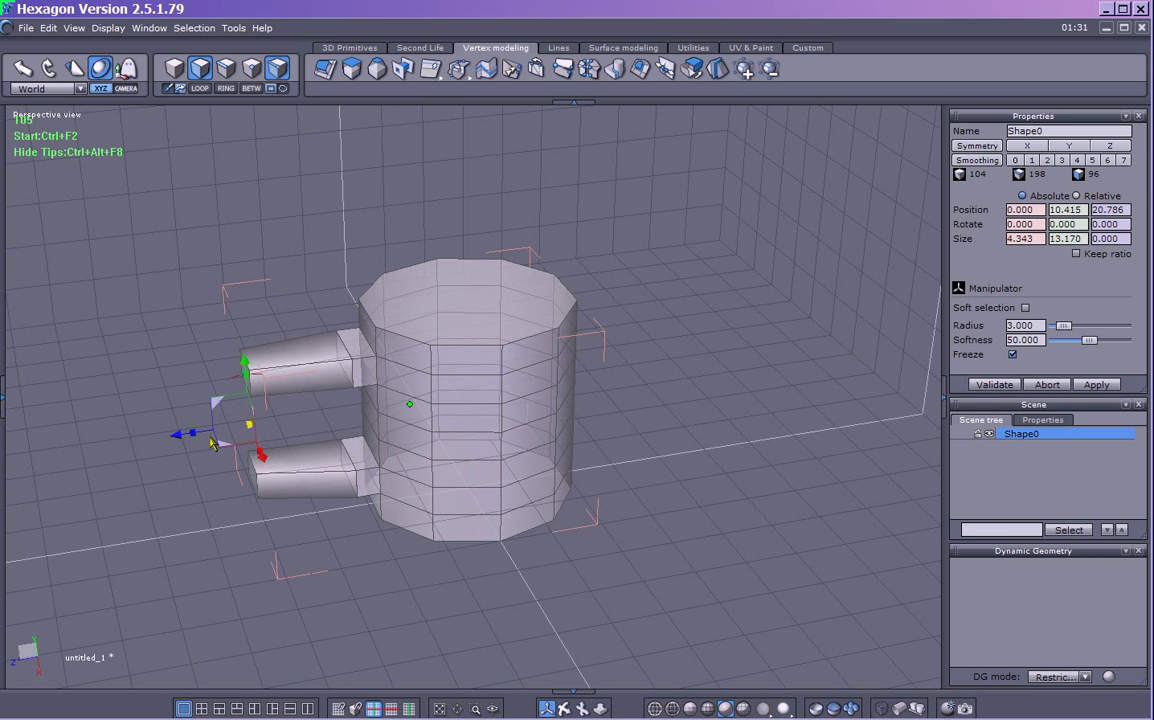
# Use the two-axis plane handles to move both end faces to about X 1.0, Y 10.3 and Z 16.7
pyautogui.moveTo(218, 405); pyautogui.dragTo(264, 398)
pyautogui.moveTo(266, 398); pyautogui.dragTo(416, 451, button='middle')
pyautogui.moveTo(405, 457)
pyautogui.mouseDown()
pyautogui.moveTo(394, 455)
pyautogui.moveTo(418, 459)
pyautogui.moveTo(419, 472)
pyautogui.mouseUp()
pyautogui.moveTo(419, 472); pyautogui.dragTo(402, 538, button='middle')
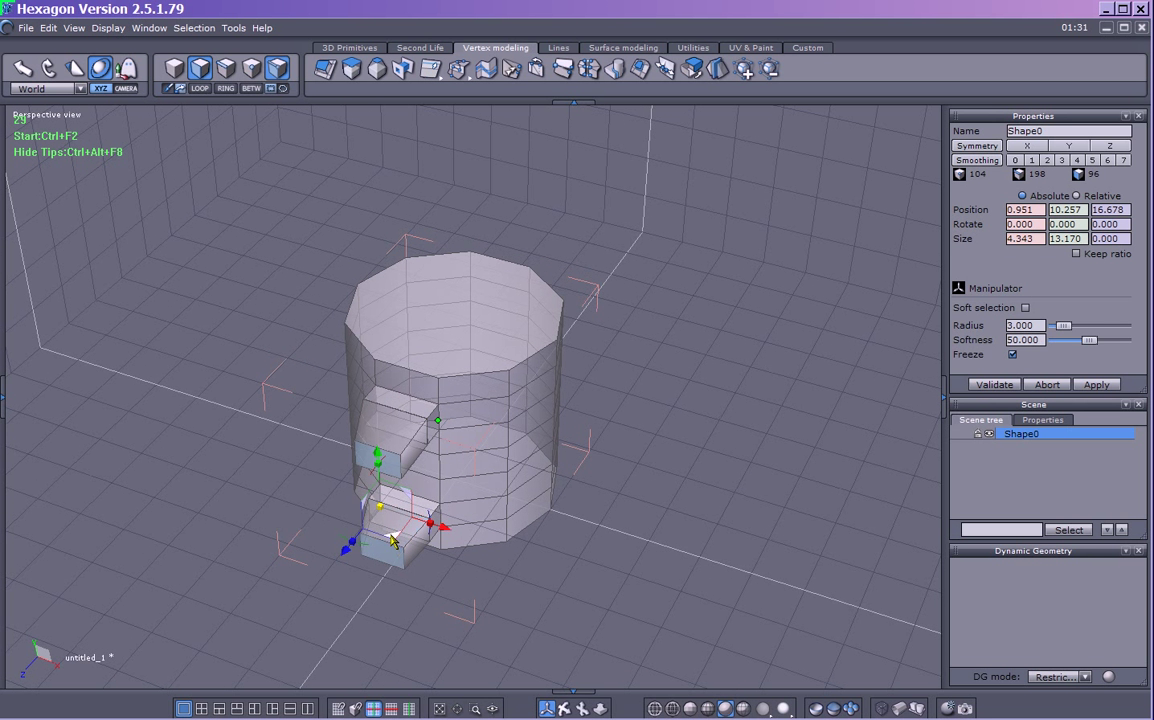
# Try moving the end faces within the XZ plane to about X 1.7 and Z 16.2, and undo the move
pyautogui.moveTo(394, 538)
pyautogui.mouseDown()
pyautogui.moveTo(362, 530)
pyautogui.moveTo(404, 541)
pyautogui.mouseUp()
pyautogui.moveTo(420, 572); pyautogui.dragTo(280, 514, button='middle')
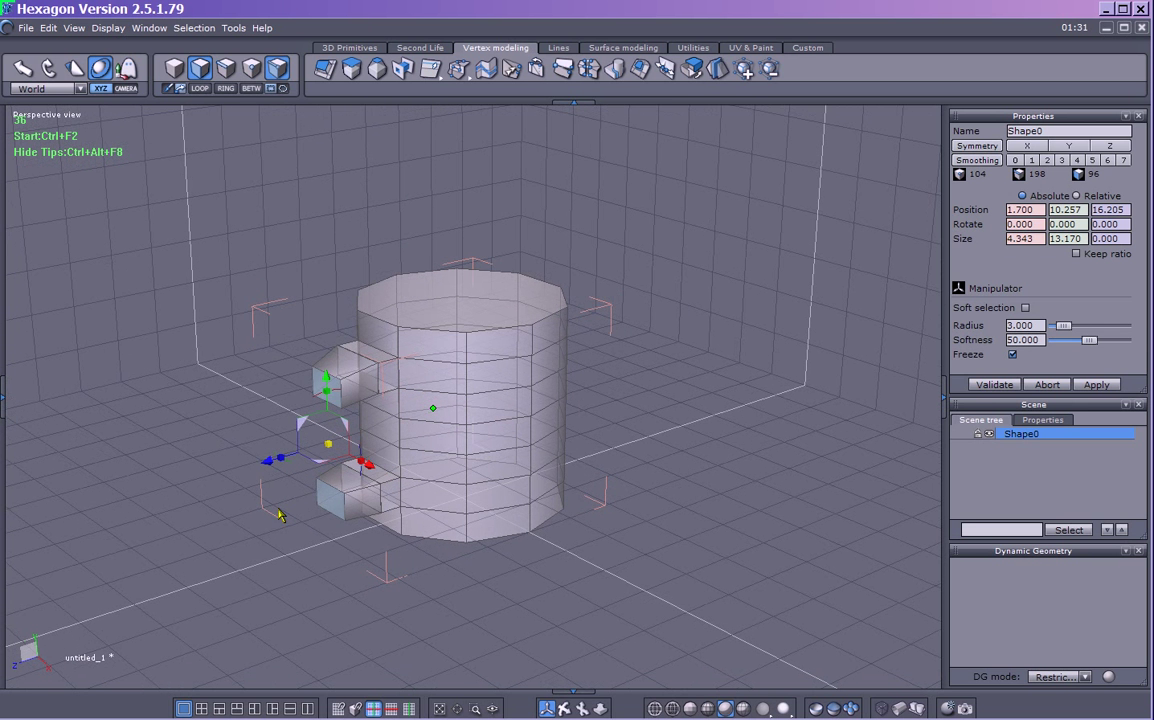
pyautogui.hotkey('ctrl', 'z')
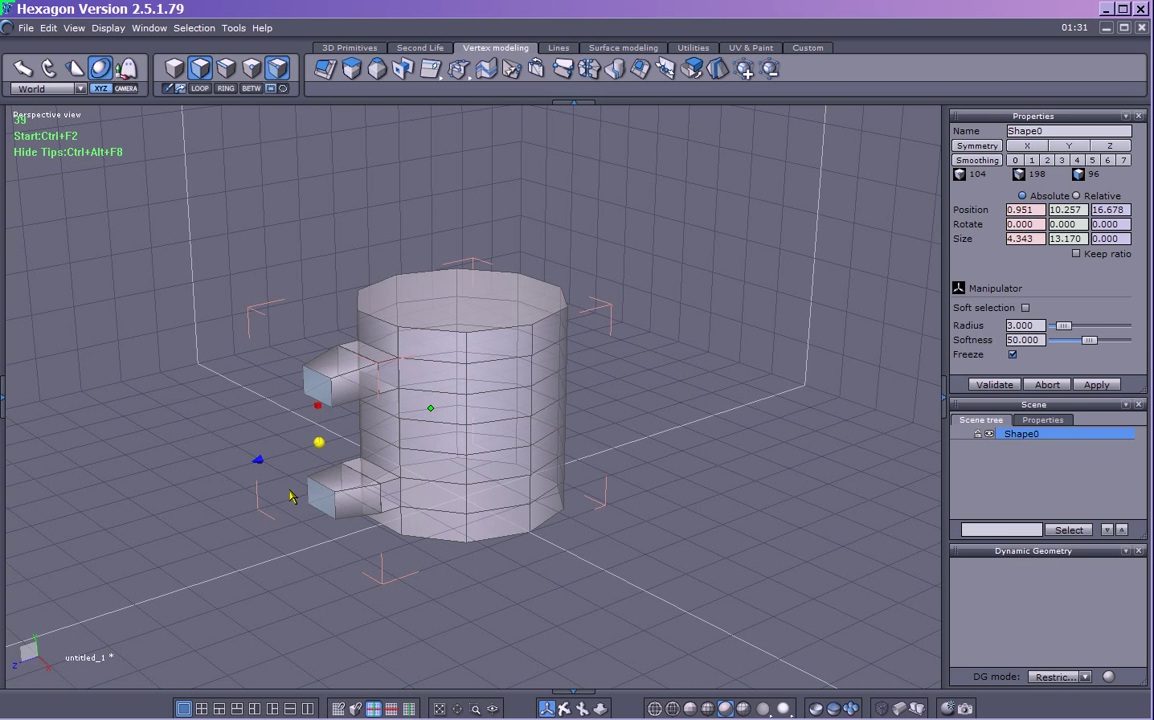
# Undo the last plane moves of both end faces
pyautogui.hotkey('ctrl', 'z')
pyautogui.hotkey('ctrl', 'z')
pyautogui.hotkey('ctrl', 'z')
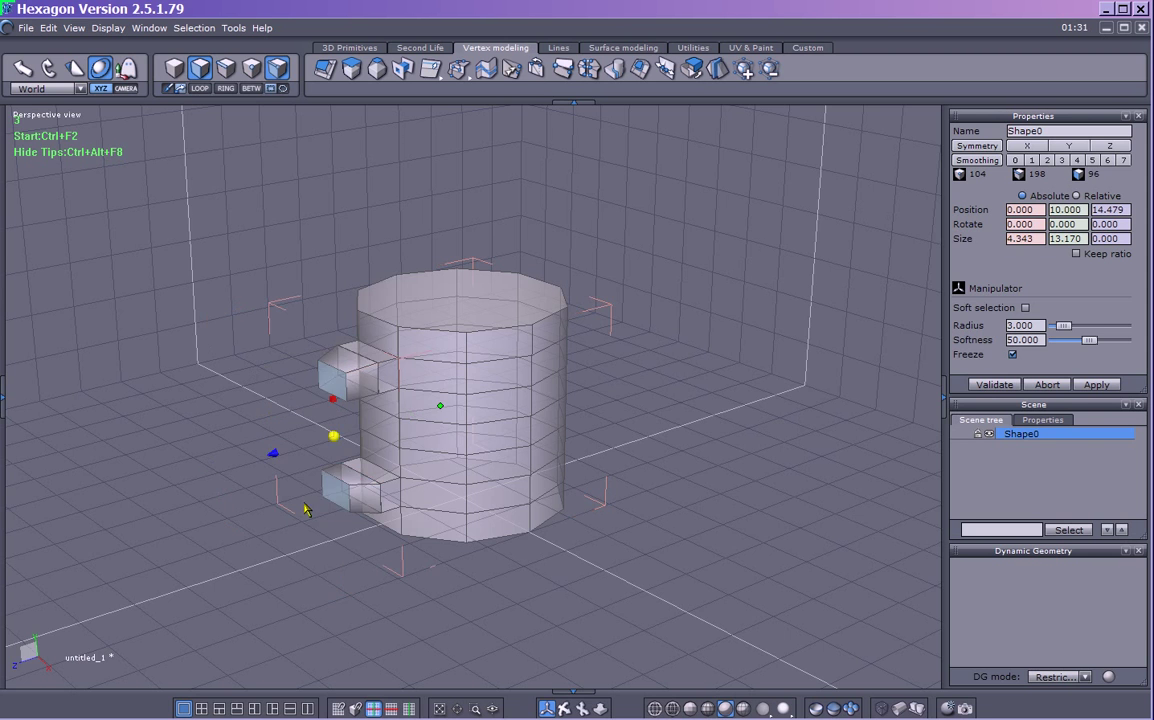
# Try rotating both end faces about the X and Y axes, and undo the last rotation
pyautogui.moveTo(330, 512); pyautogui.dragTo(355, 533, button='middle')
pyautogui.moveTo(355, 533); pyautogui.dragTo(422, 521, button='right')
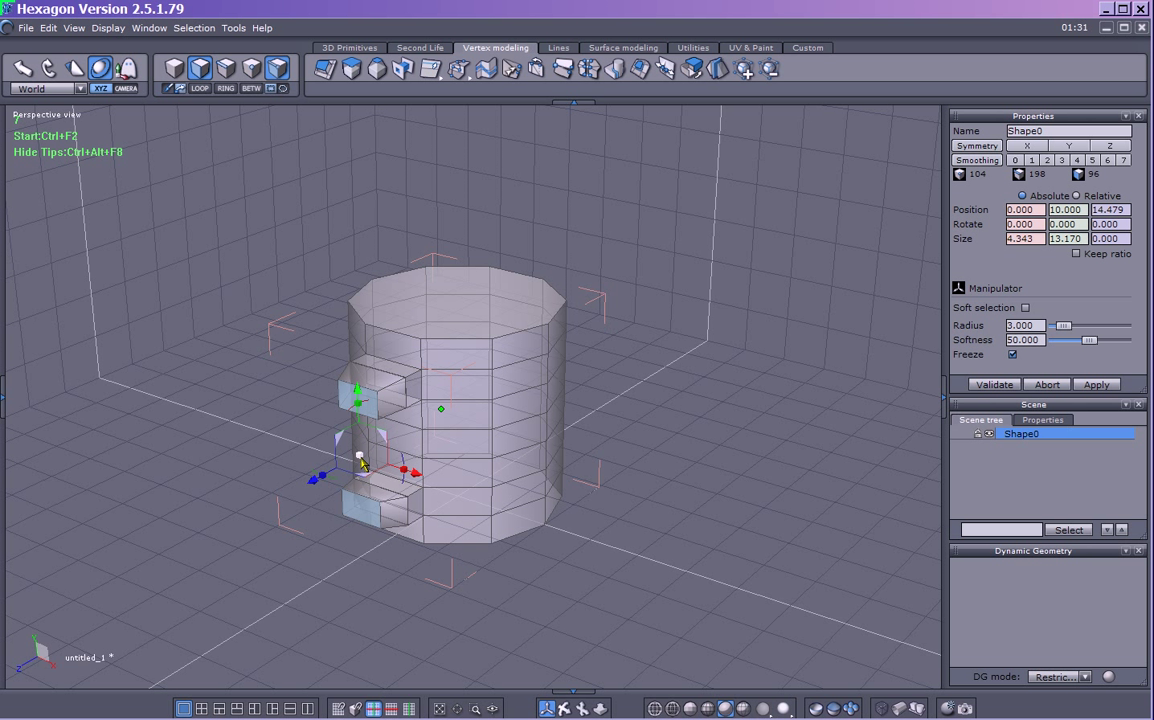
pyautogui.keyDown('shift'); pyautogui.click(380, 428); pyautogui.keyUp('shift')
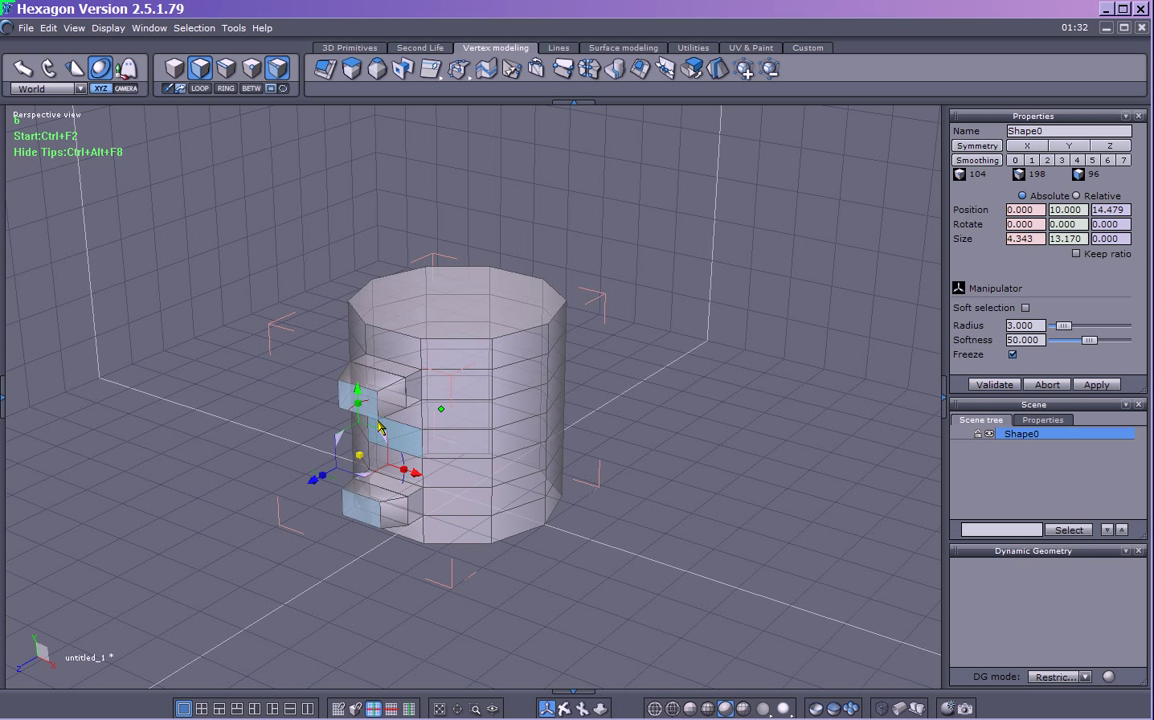
pyautogui.click(349, 411)
pyautogui.moveTo(352, 417); pyautogui.dragTo(402, 410)
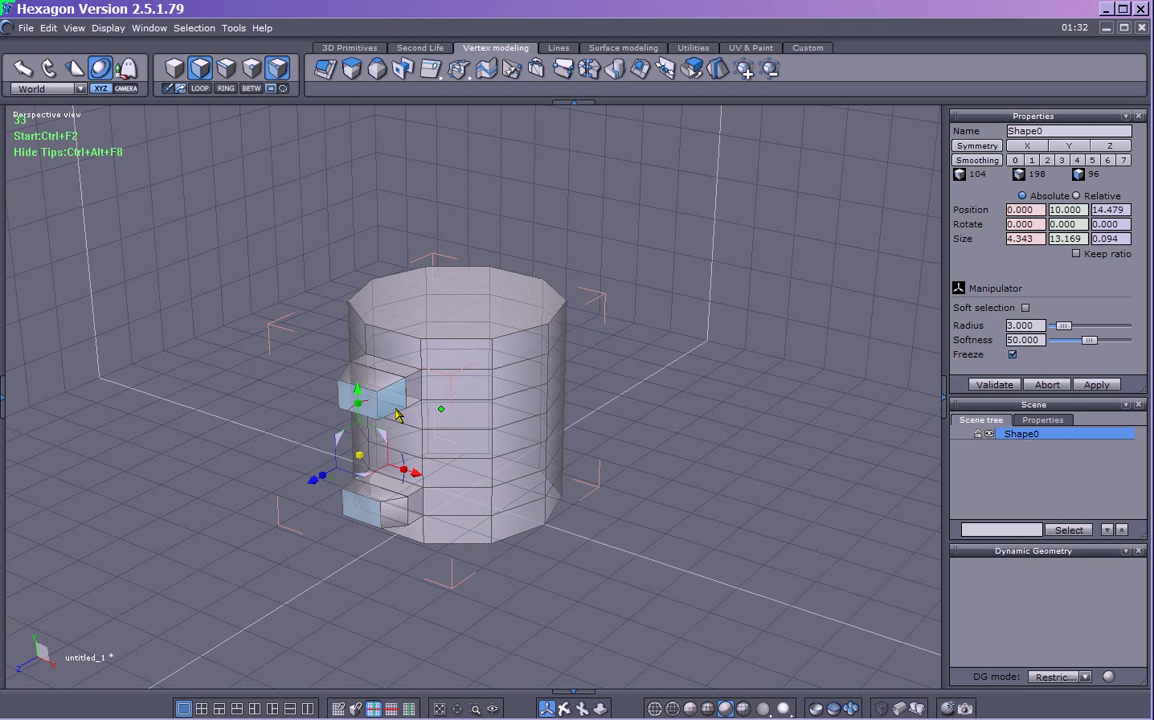
pyautogui.moveTo(352, 417)
pyautogui.mouseDown()
pyautogui.moveTo(332, 427)
pyautogui.moveTo(342, 415)
pyautogui.mouseUp()
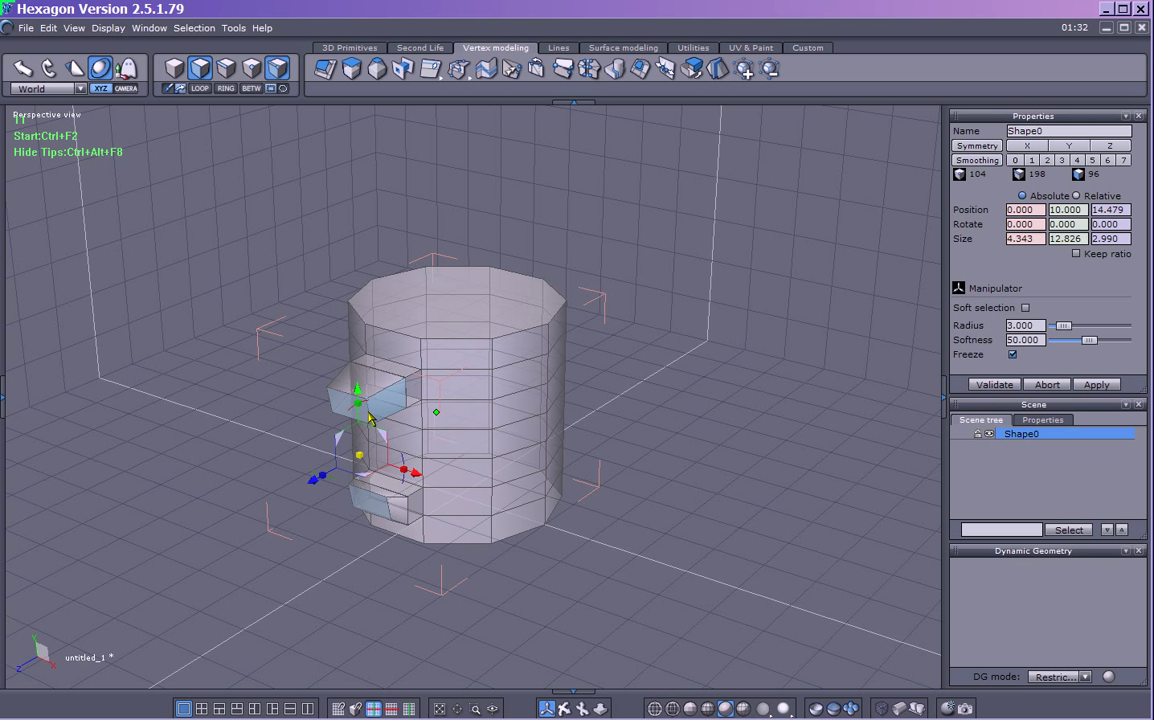
pyautogui.moveTo(400, 463); pyautogui.dragTo(393, 473)
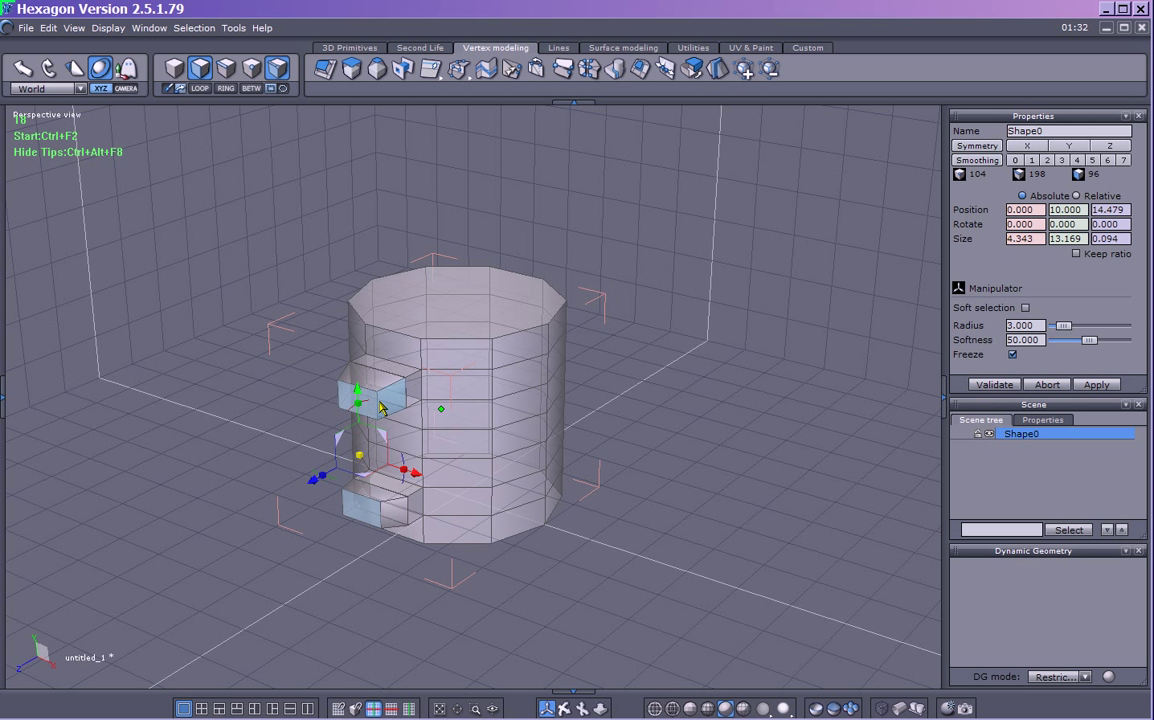
pyautogui.moveTo(335, 485)
pyautogui.mouseDown()
pyautogui.moveTo(370, 481)
pyautogui.moveTo(314, 479)
pyautogui.mouseUp()
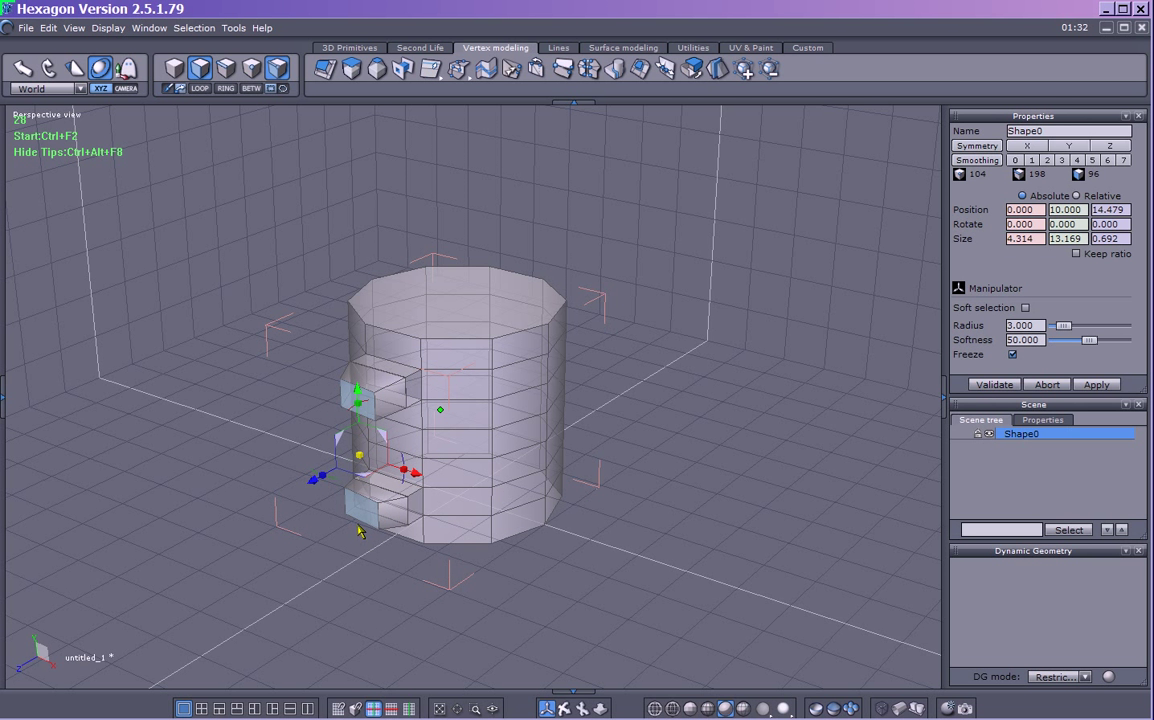
pyautogui.hotkey('ctrl', 'z')
# Extrude both end faces further outward to about Z 17.0, and scale them vertically to about 9.6 in Y
pyautogui.moveTo(370, 551); pyautogui.dragTo(118, 489, button='middle')
pyautogui.press('ctrl')
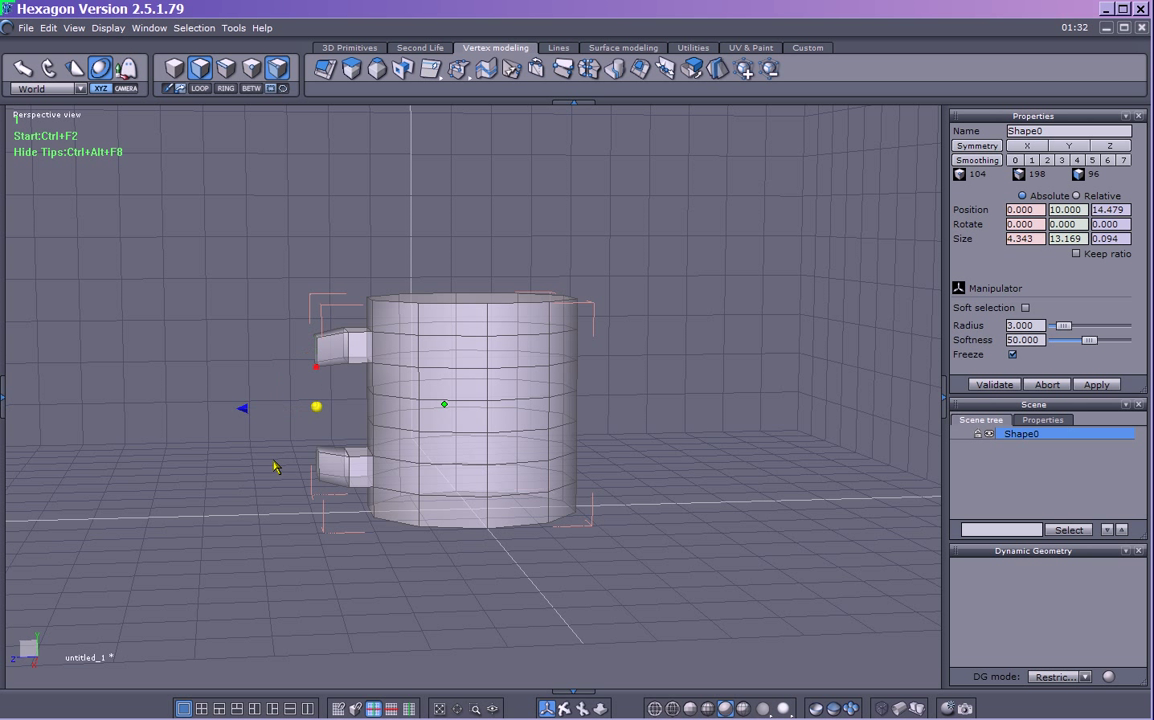
pyautogui.keyDown('ctrl'); pyautogui.moveTo(244, 411); pyautogui.dragTo(216, 412); pyautogui.keyUp('ctrl')
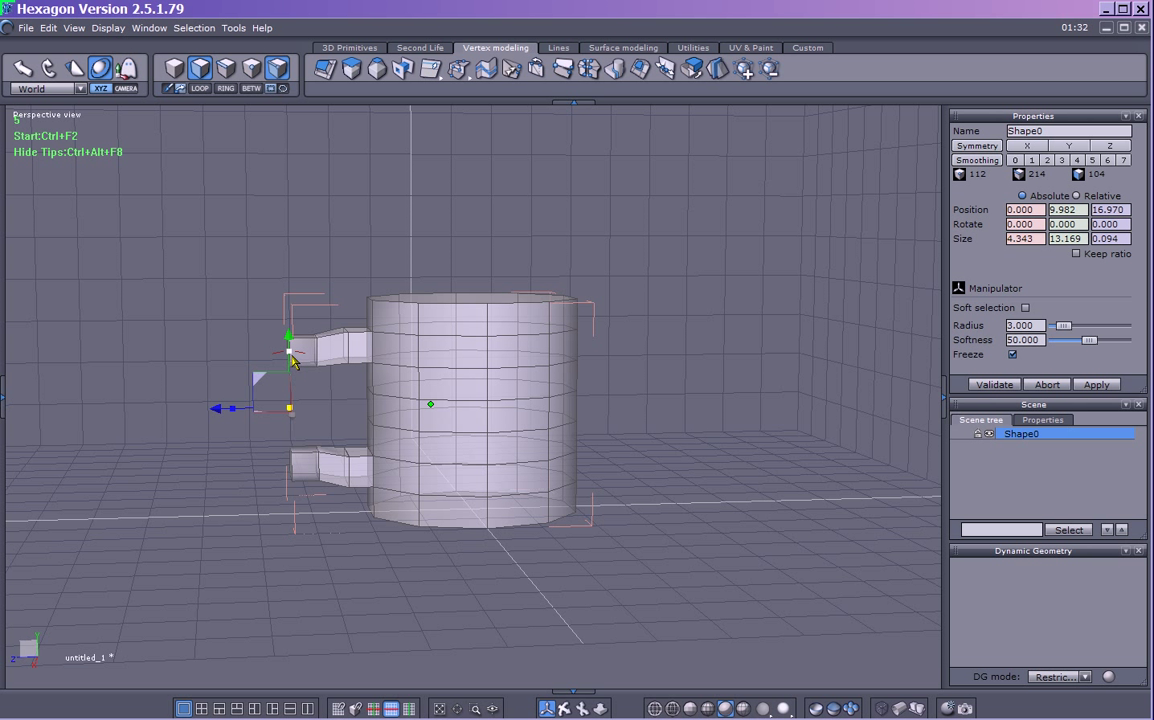
pyautogui.moveTo(291, 358); pyautogui.dragTo(290, 374)
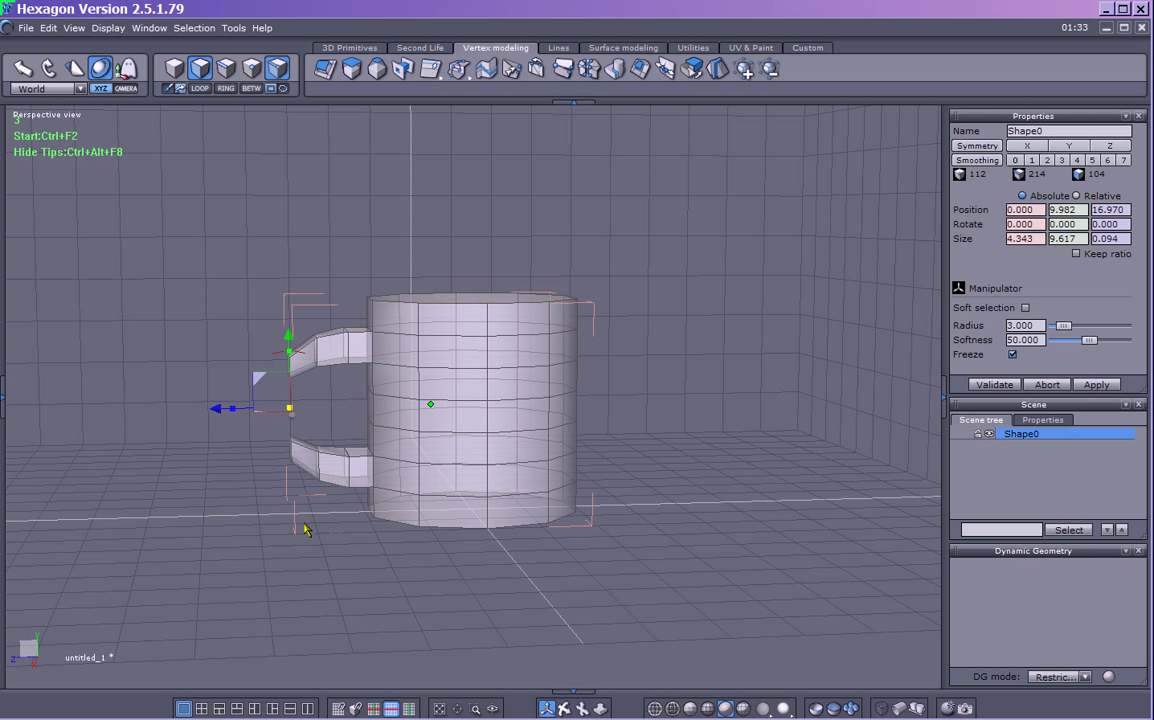
# Bridge the facing inner faces of the upper and lower arms to close the mug handle
pyautogui.moveTo(359, 534); pyautogui.dragTo(277, 584, button='middle')
pyautogui.moveTo(210, 477); pyautogui.dragTo(205, 545, button='middle')
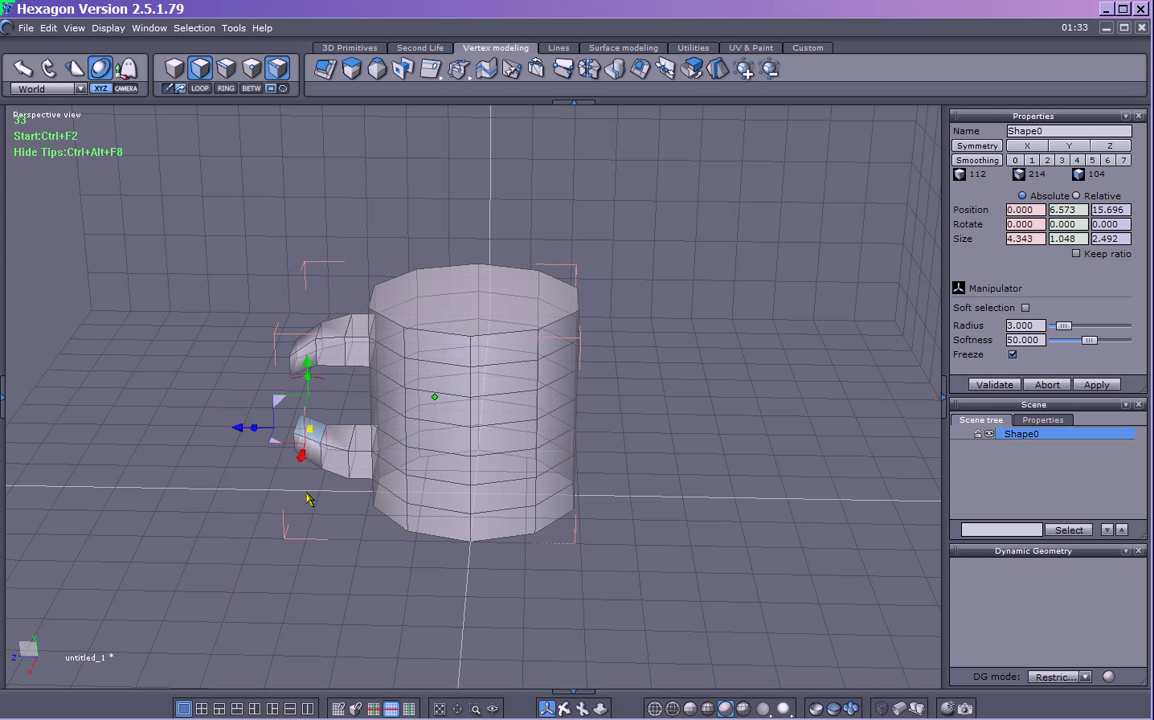
pyautogui.moveTo(319, 528); pyautogui.dragTo(318, 393, button='middle')
pyautogui.keyDown('shift'); pyautogui.click(312, 391); pyautogui.keyUp('shift')
pyautogui.moveTo(250, 443); pyautogui.dragTo(265, 600, button='middle')
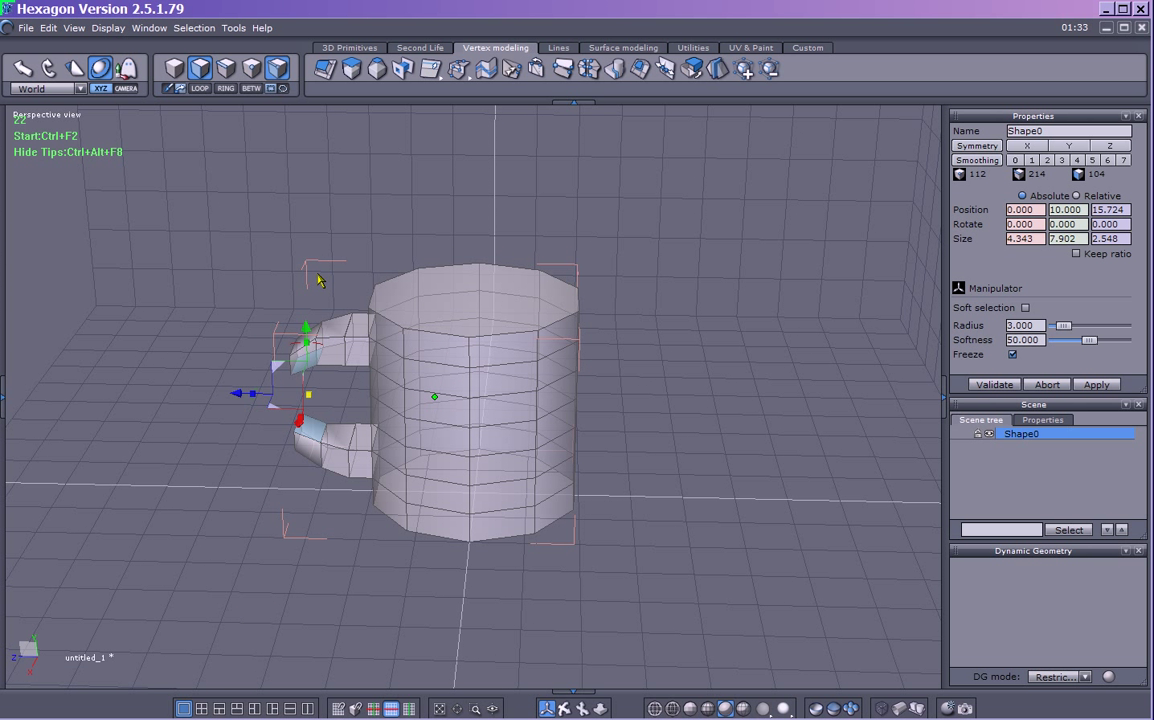
pyautogui.click(403, 70)
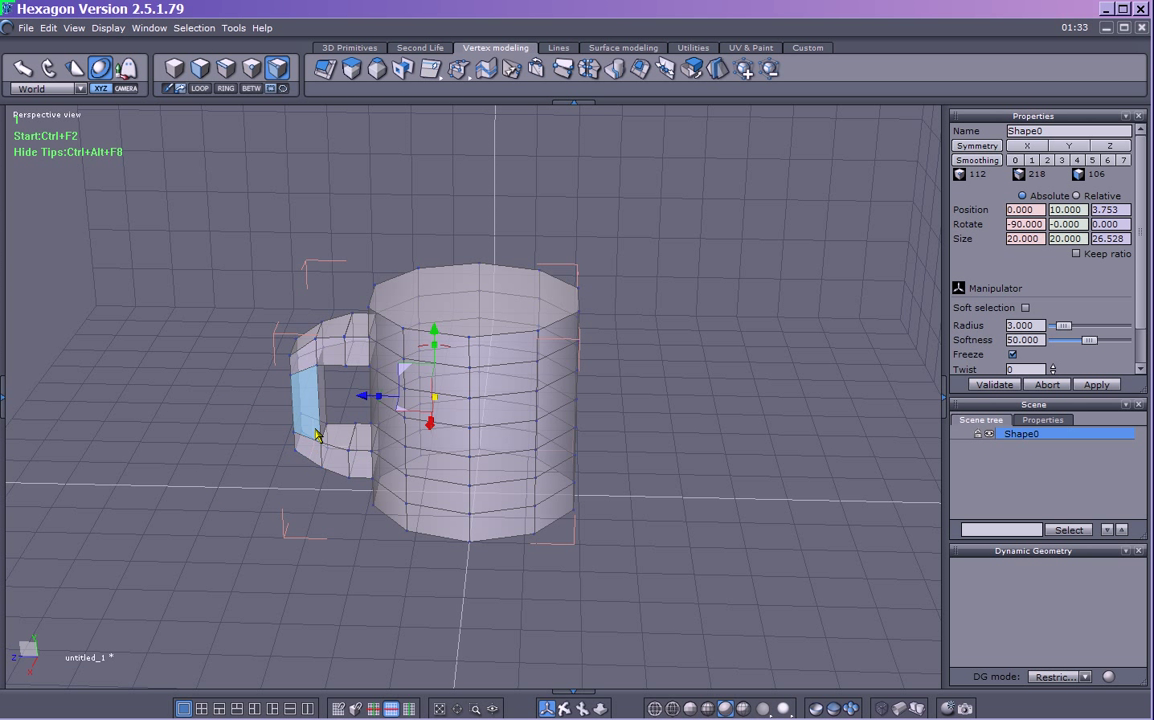
# Try level 1 smoothing on the bridged mug, and undo the smoothing
pyautogui.moveTo(209, 525); pyautogui.dragTo(383, 500, button='right')
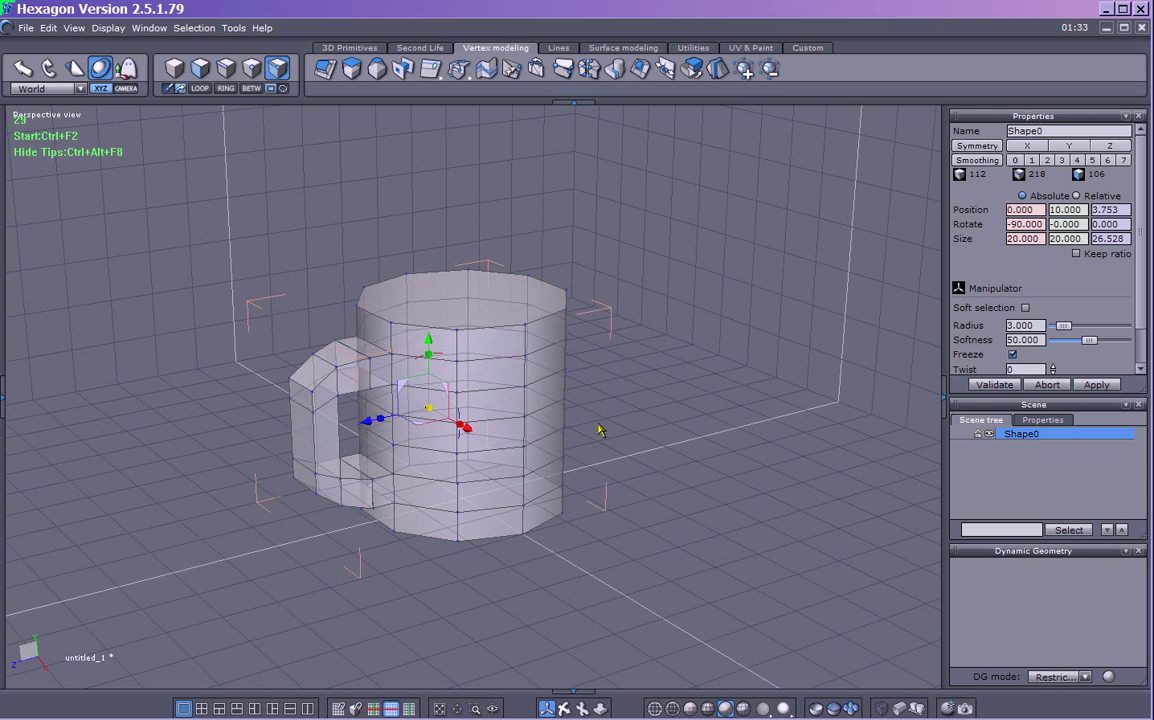
pyautogui.moveTo(643, 410); pyautogui.dragTo(716, 400, button='right')
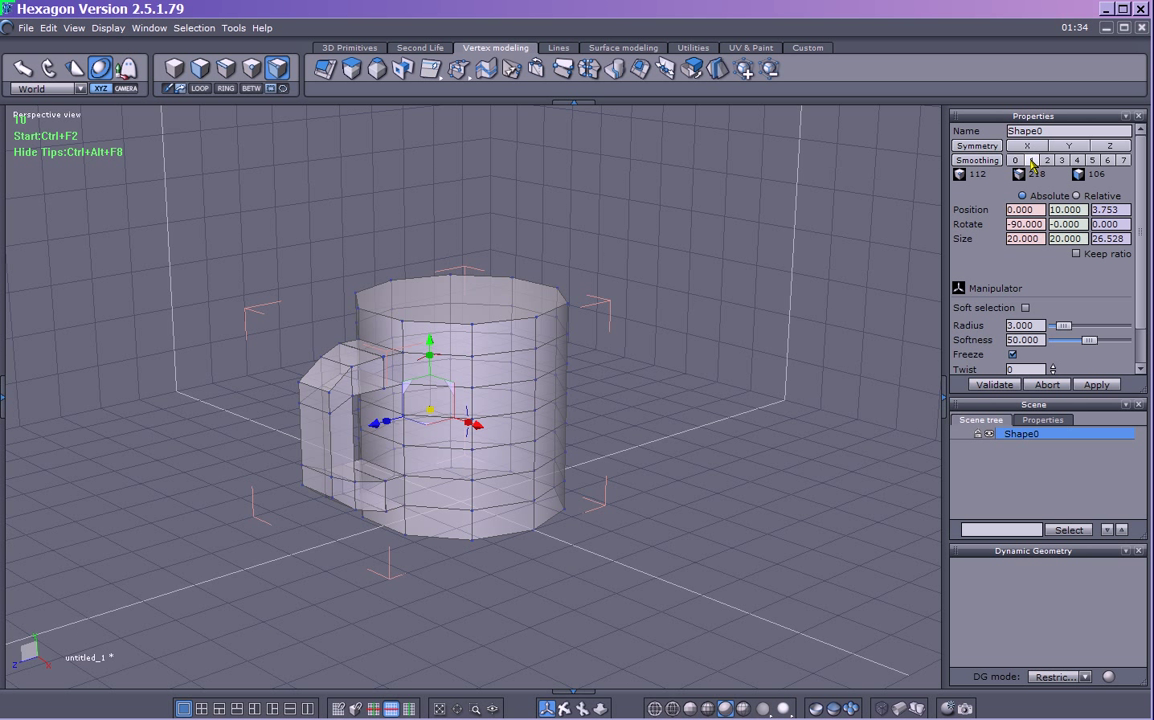
pyautogui.click(1032, 161)
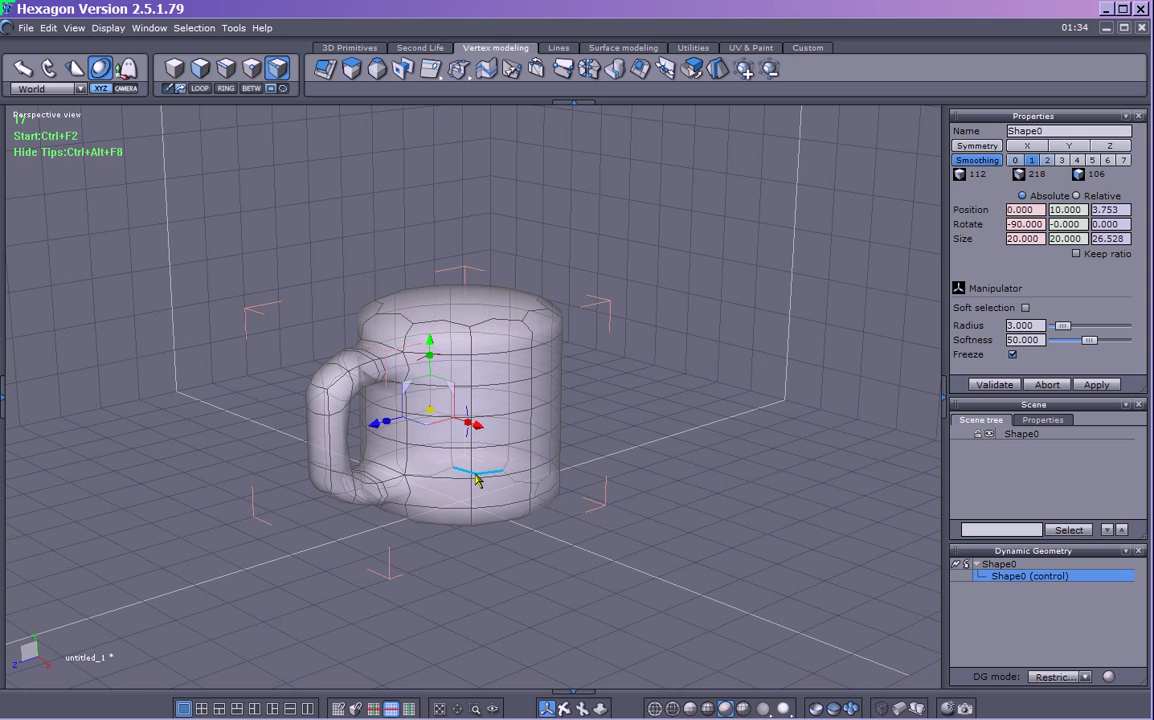
pyautogui.moveTo(626, 479); pyautogui.dragTo(433, 298, button='middle')
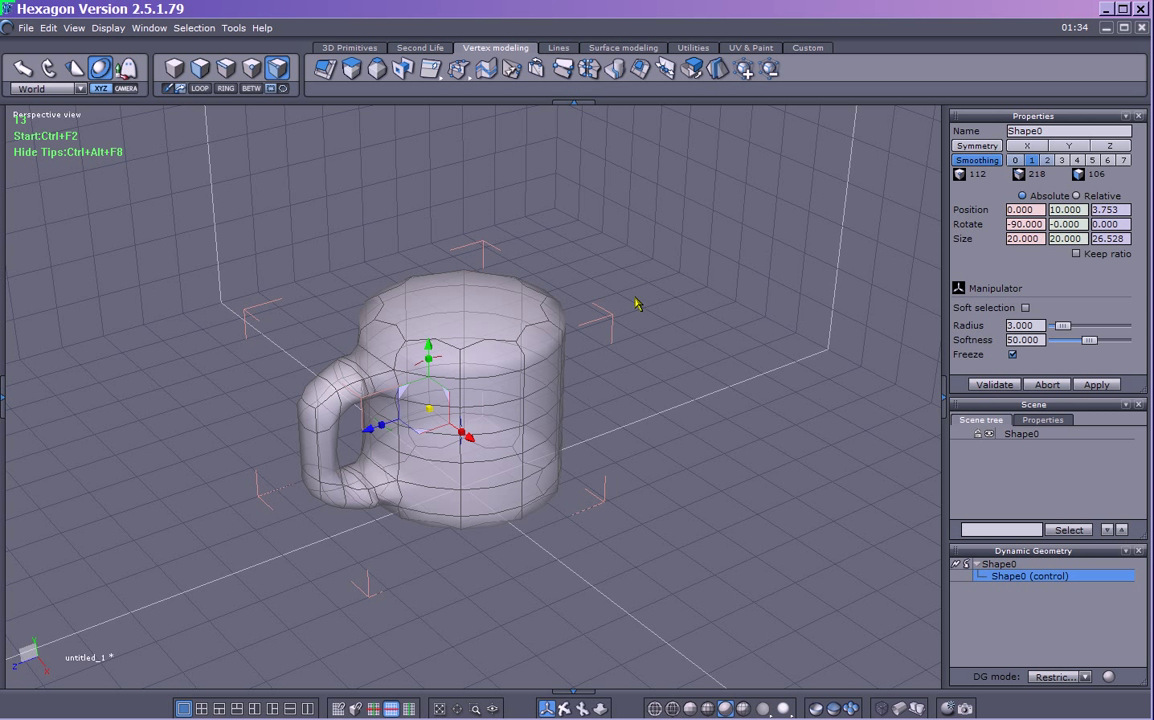
pyautogui.hotkey('ctrl', 'z')
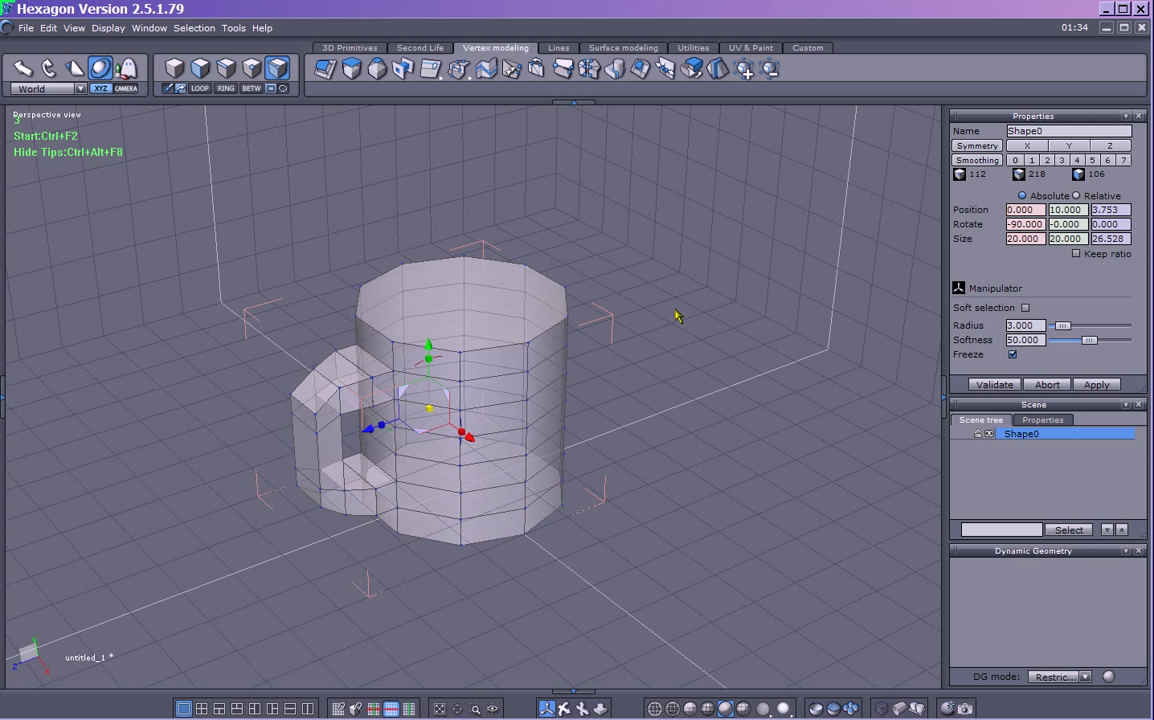
# Inspect the top and bottom cap faces by selecting them, try level 1 smoothing with the bottom cap selected, and undo it
pyautogui.click(490, 298)
pyautogui.click(503, 329)
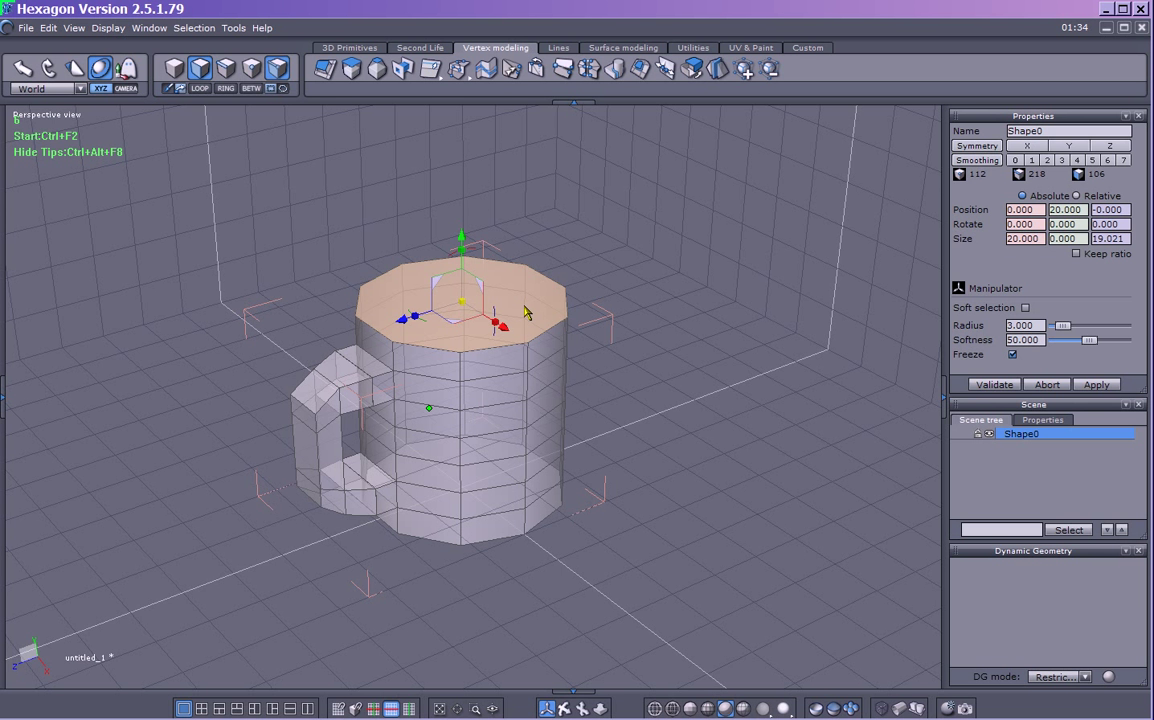
pyautogui.moveTo(650, 463); pyautogui.dragTo(628, 137, button='middle')
pyautogui.click(493, 507)
pyautogui.moveTo(671, 456); pyautogui.dragTo(675, 489, button='middle')
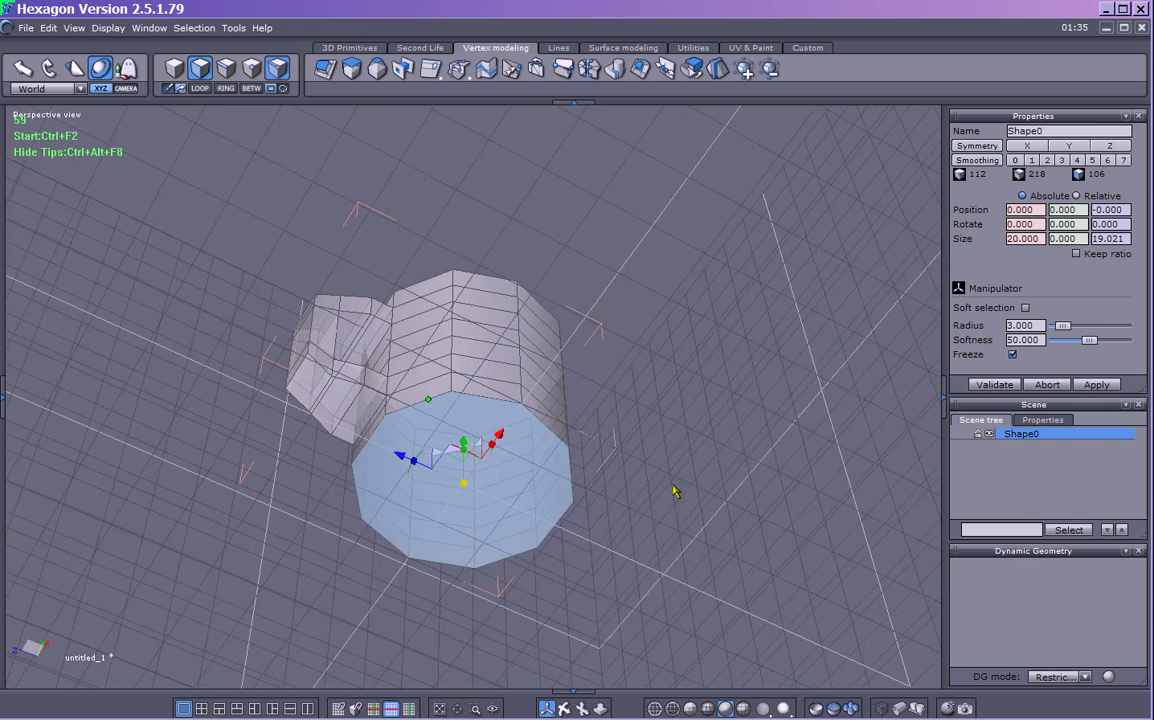
pyautogui.click(1034, 161)
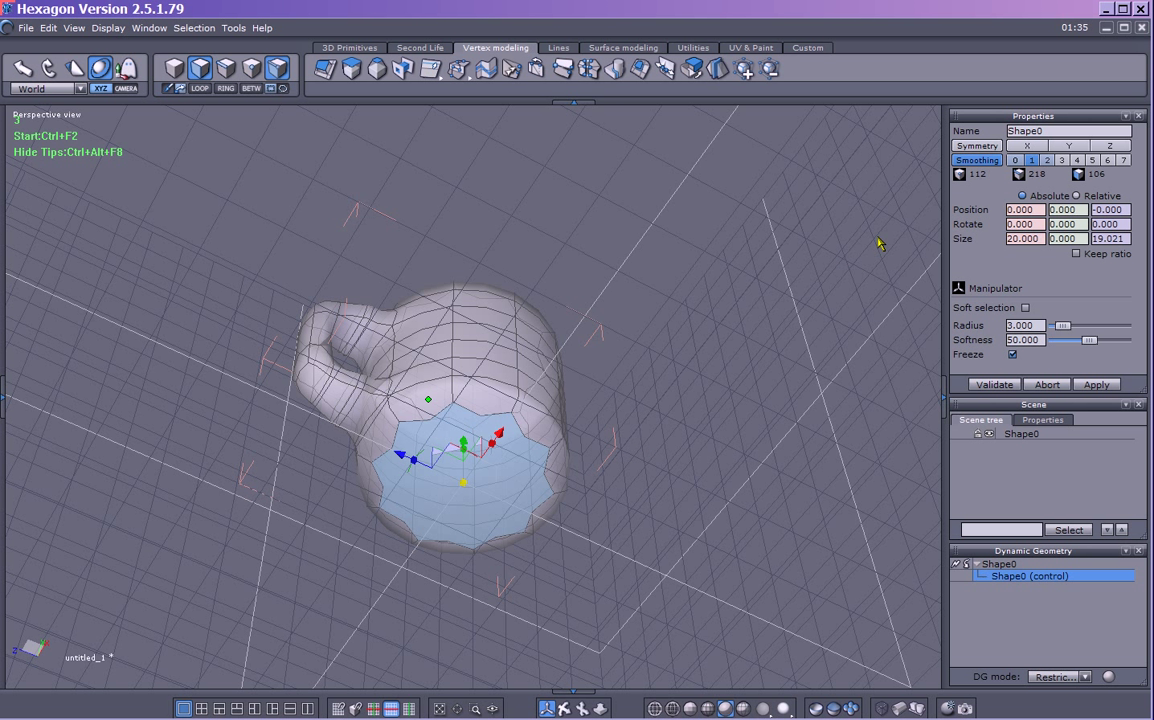
pyautogui.moveTo(798, 240); pyautogui.dragTo(755, 463, button='right')
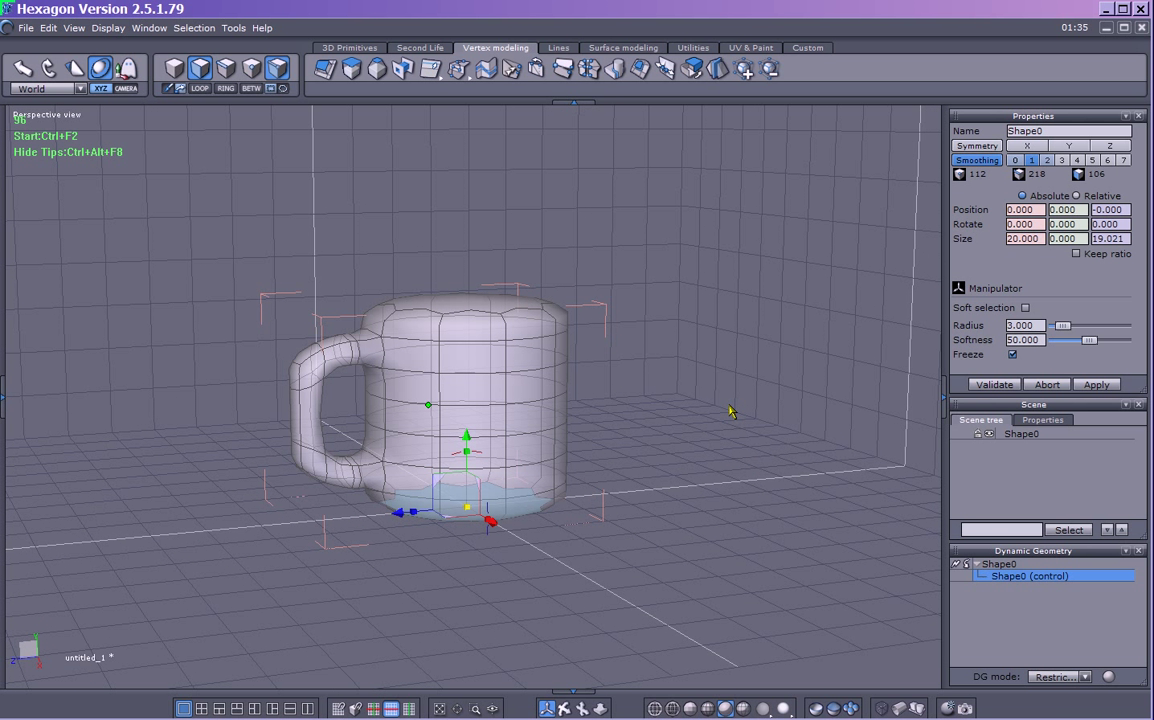
pyautogui.moveTo(726, 422); pyautogui.dragTo(670, 358, button='right')
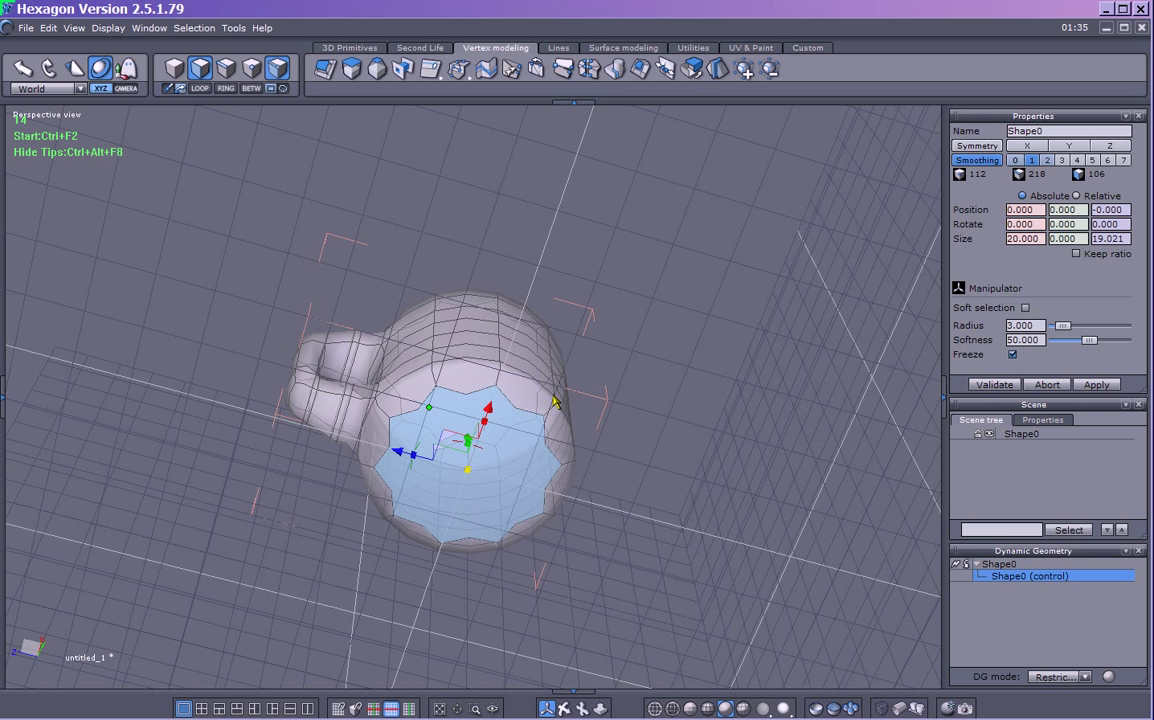
pyautogui.hotkey('ctrl', 'z')
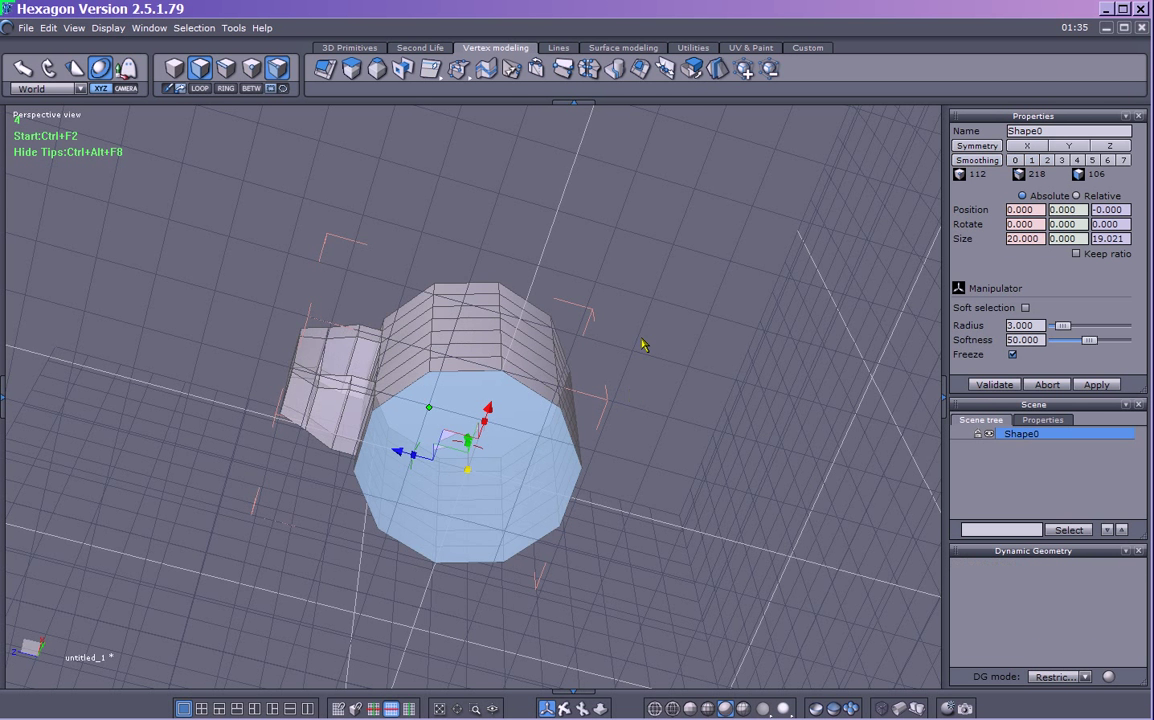
# Inset the mug's top face with Fast Extrude to about 17.5 by 16.6, forming the rim
pyautogui.moveTo(641, 334); pyautogui.dragTo(657, 417, button='middle')
pyautogui.click(490, 330)
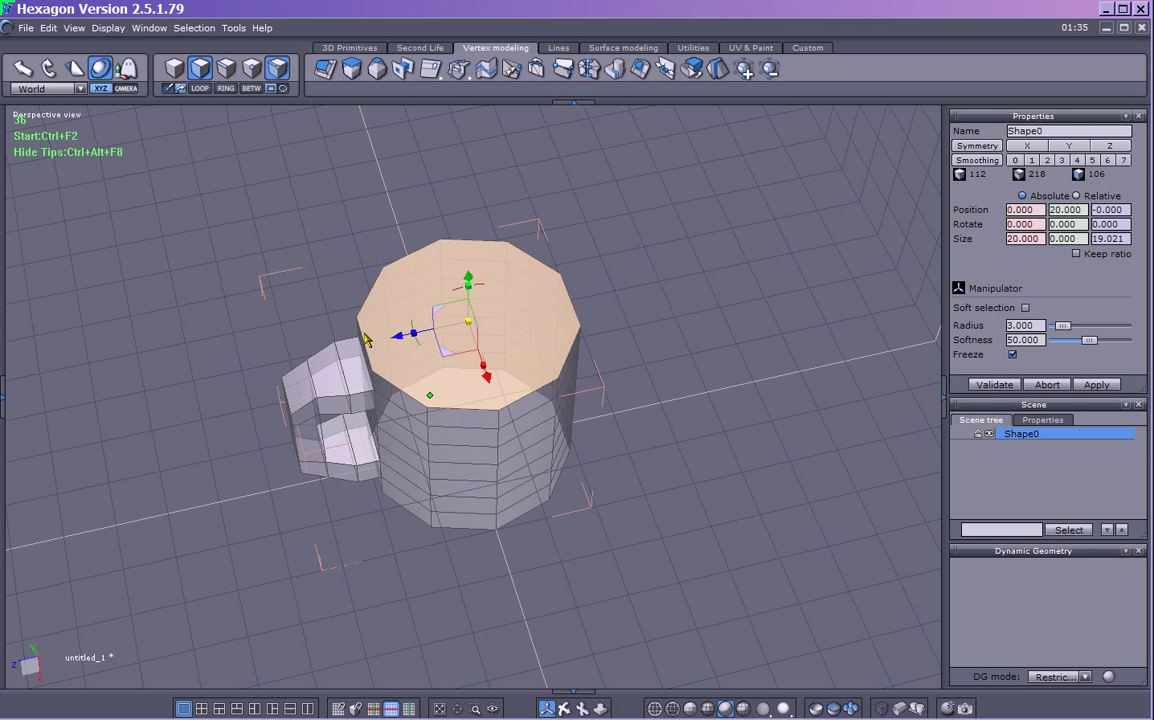
pyautogui.click(325, 70)
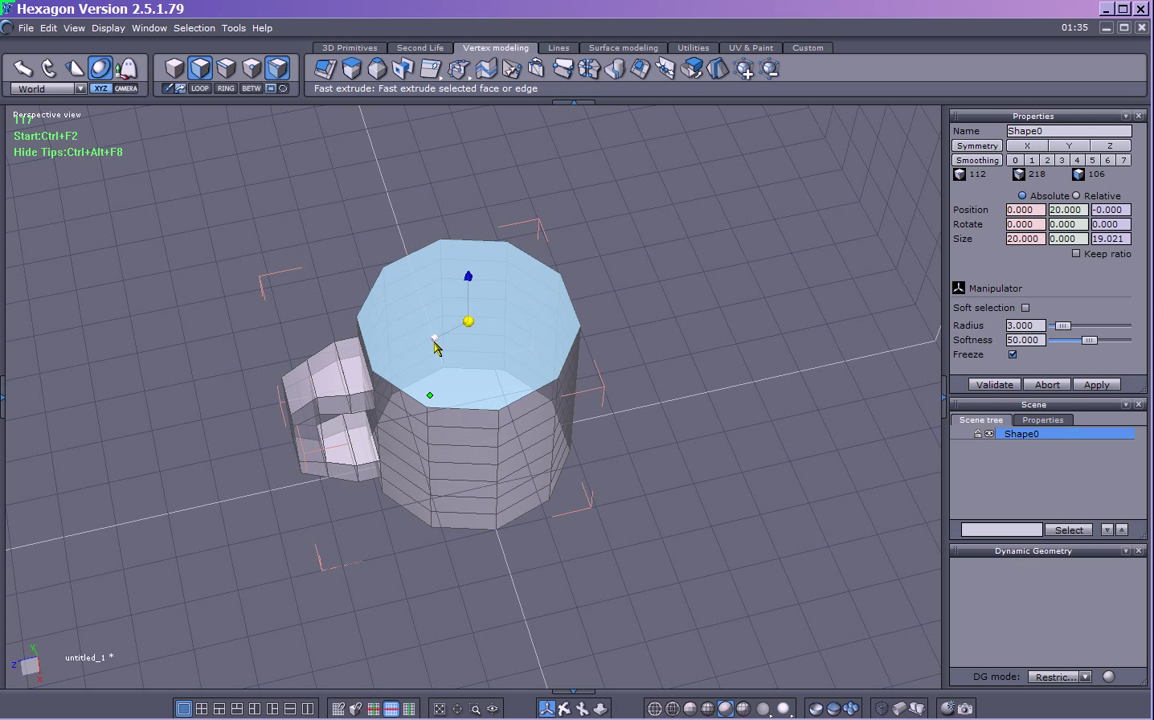
pyautogui.moveTo(435, 343); pyautogui.dragTo(420, 349)
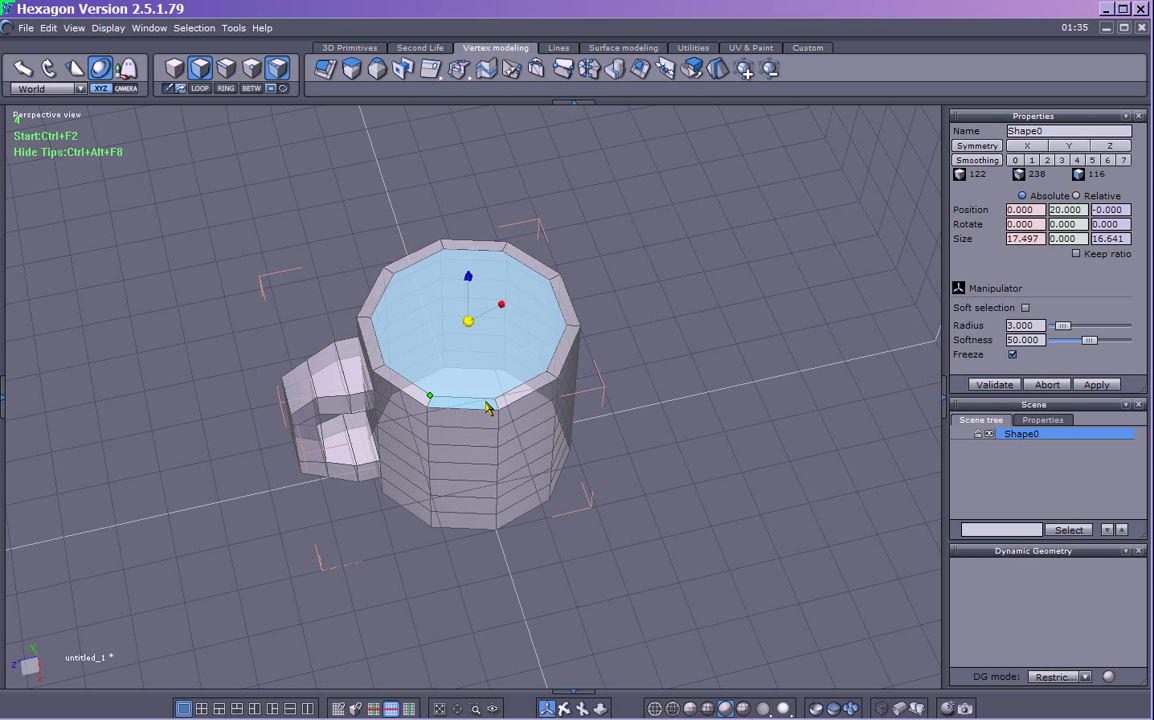
# Try shrinking the inset top face to about 13.2 by 12.6, and undo the scaling
pyautogui.moveTo(528, 522); pyautogui.dragTo(447, 357, button='middle')
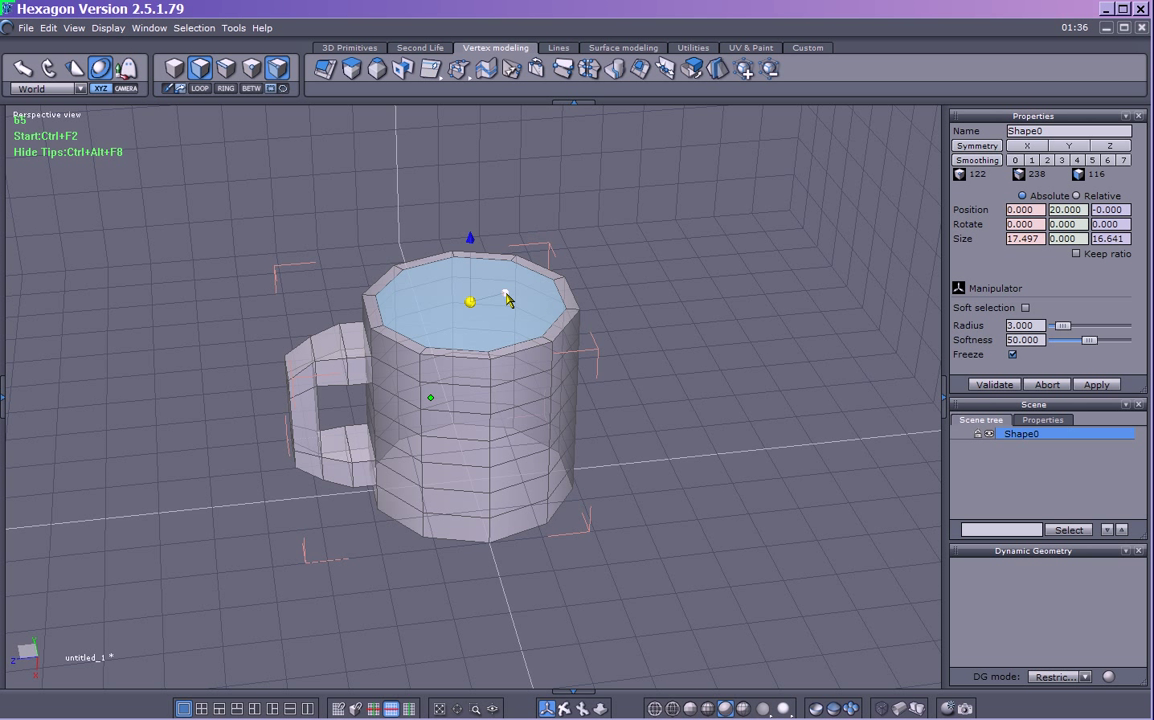
pyautogui.moveTo(505, 298); pyautogui.dragTo(478, 322)
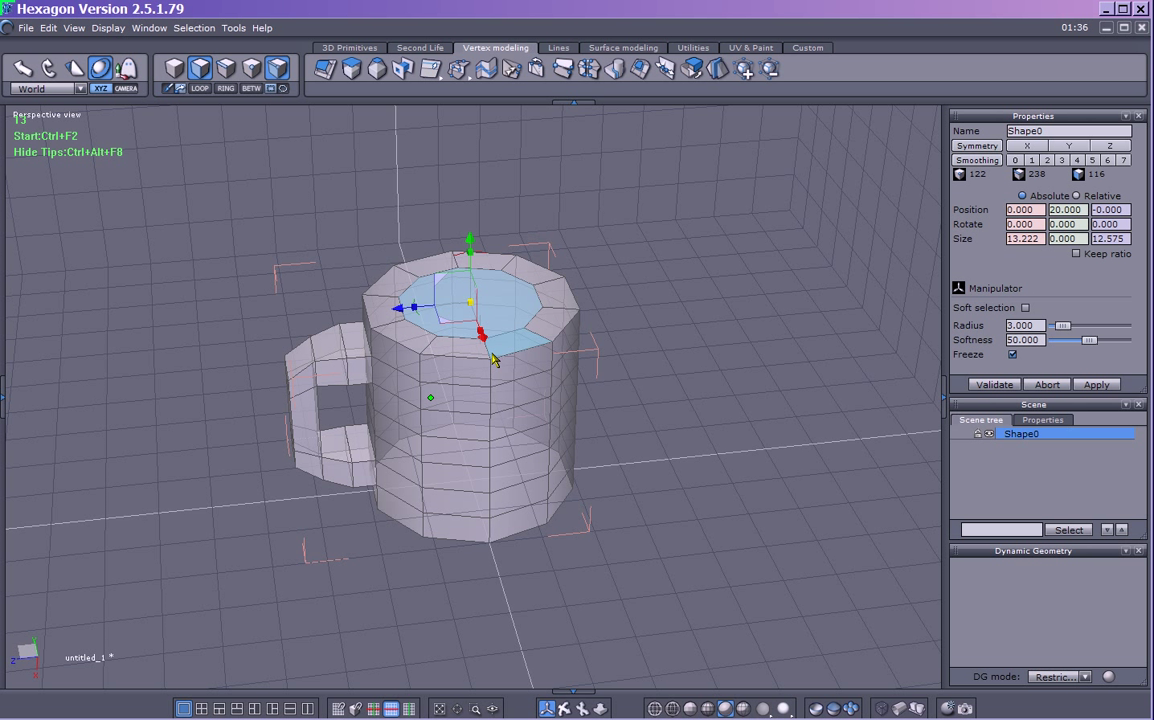
pyautogui.hotkey('ctrl', 'z')
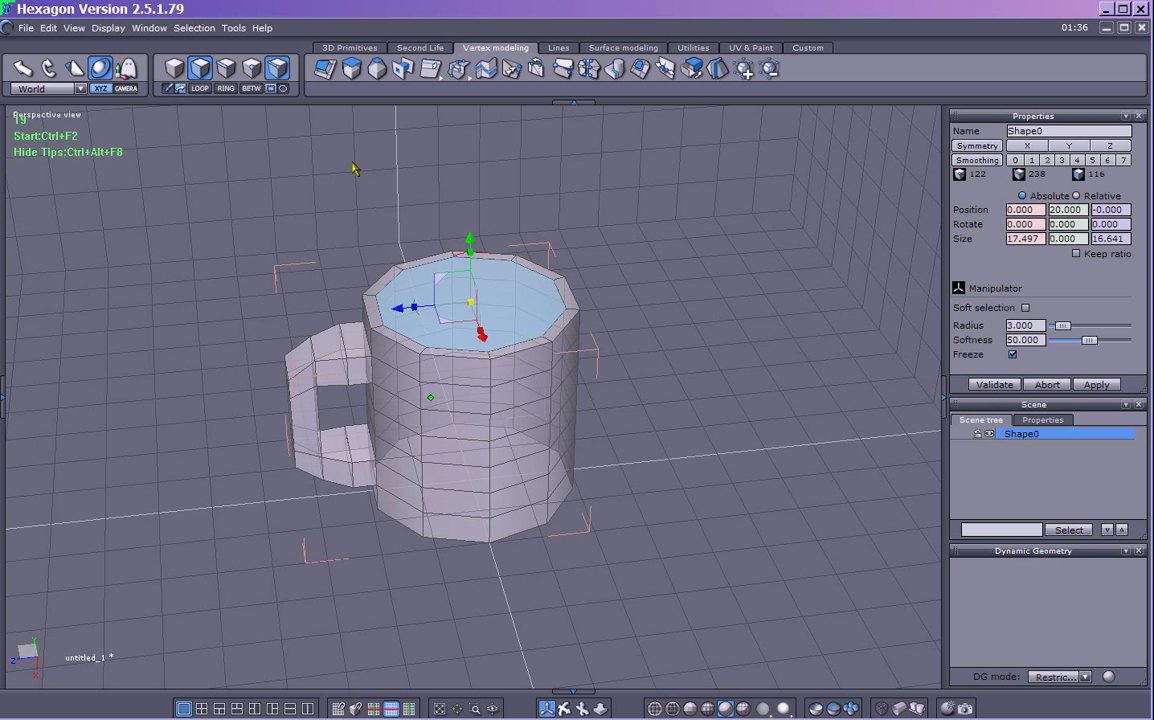
# Fast Extrude the inset top face slightly down into the mug, to about Y 19.3
pyautogui.click(323, 68)
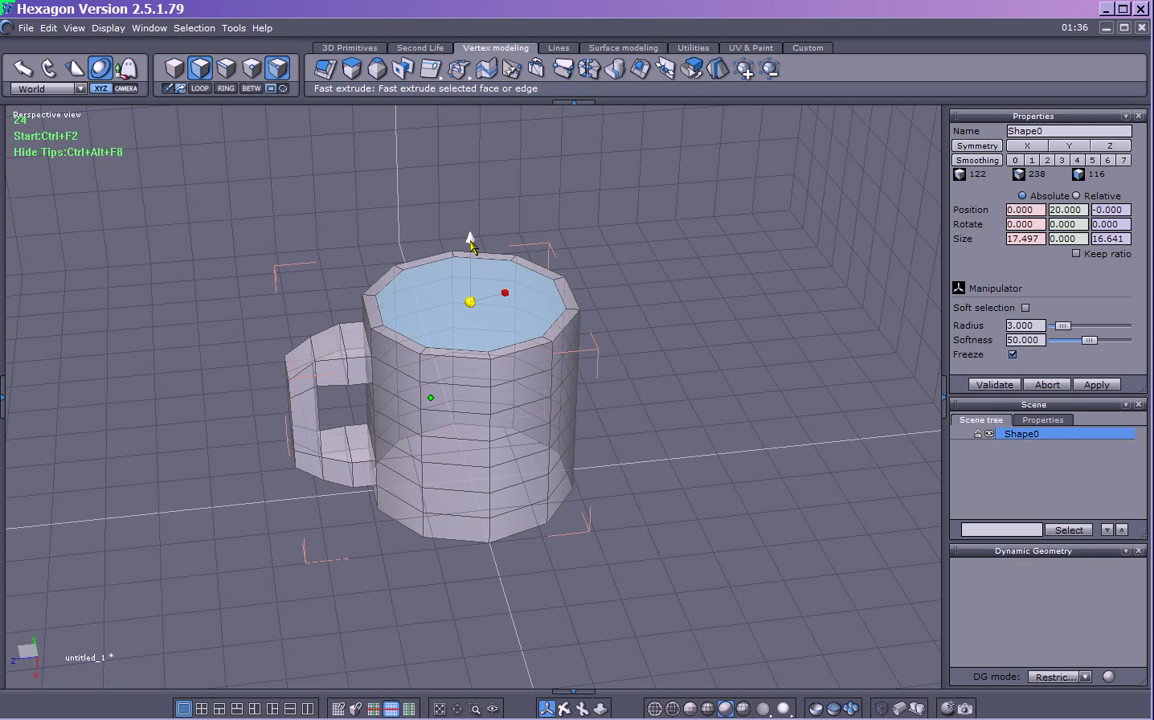
pyautogui.moveTo(470, 240)
pyautogui.mouseDown()
pyautogui.moveTo(471, 258)
pyautogui.moveTo(471, 245)
pyautogui.mouseUp()
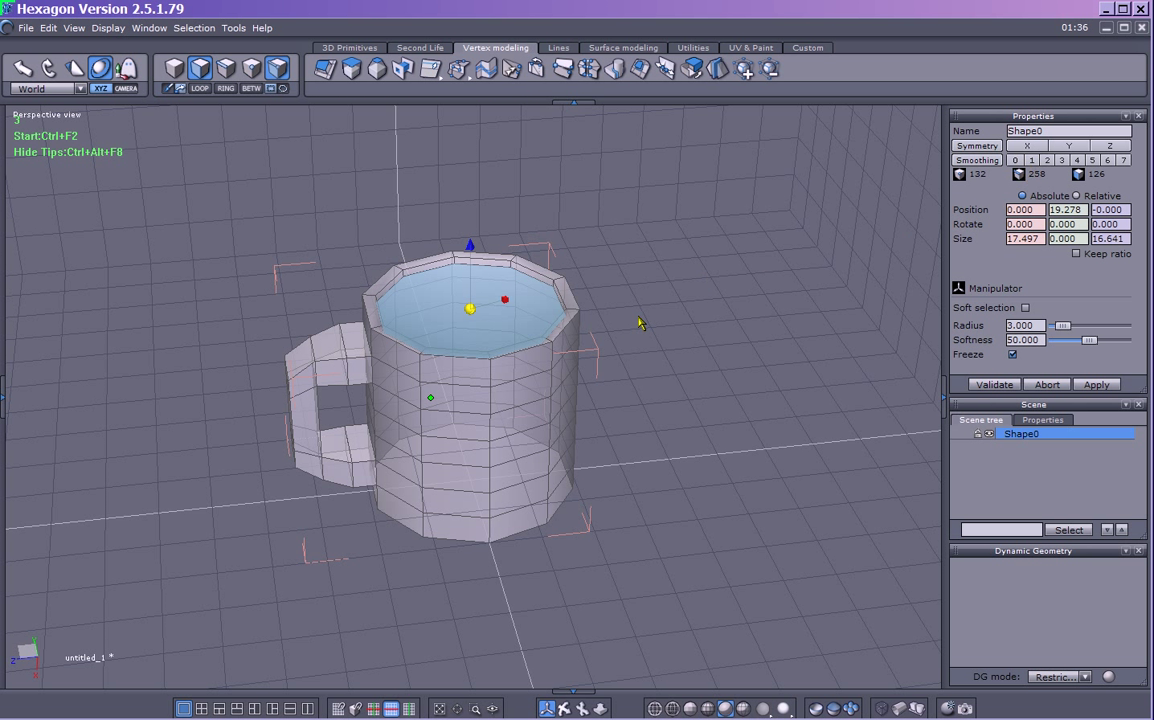
pyautogui.click(497, 271)
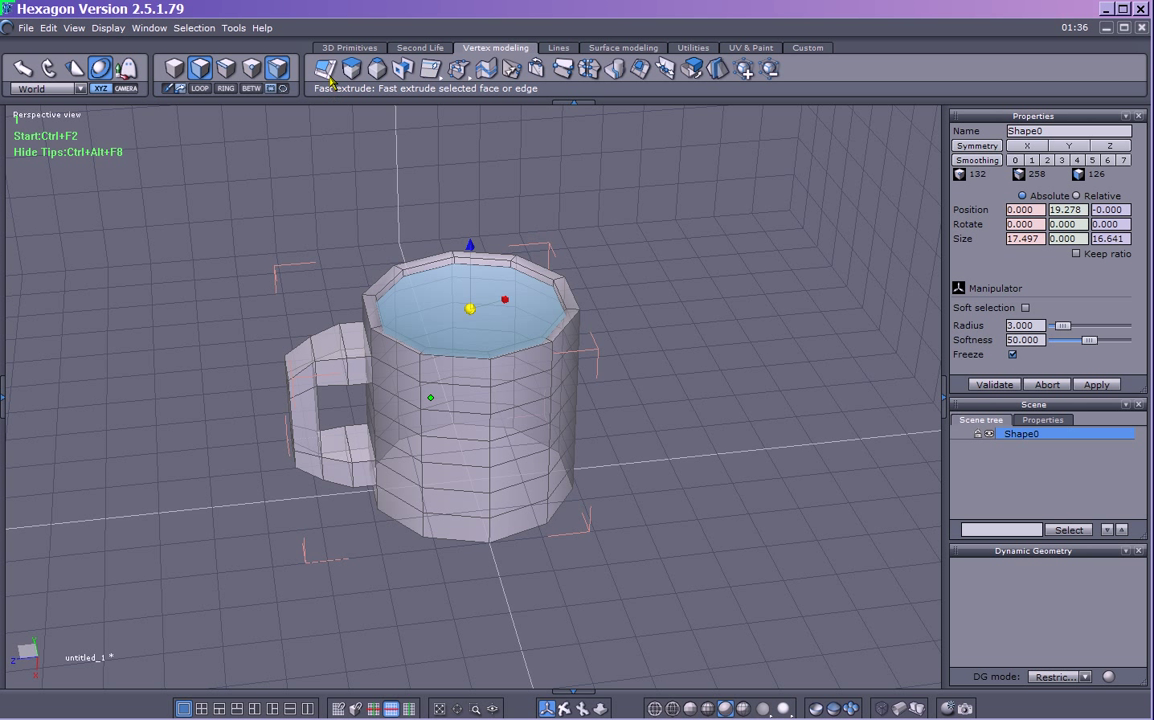
pyautogui.click(749, 333)
pyautogui.click(525, 308)
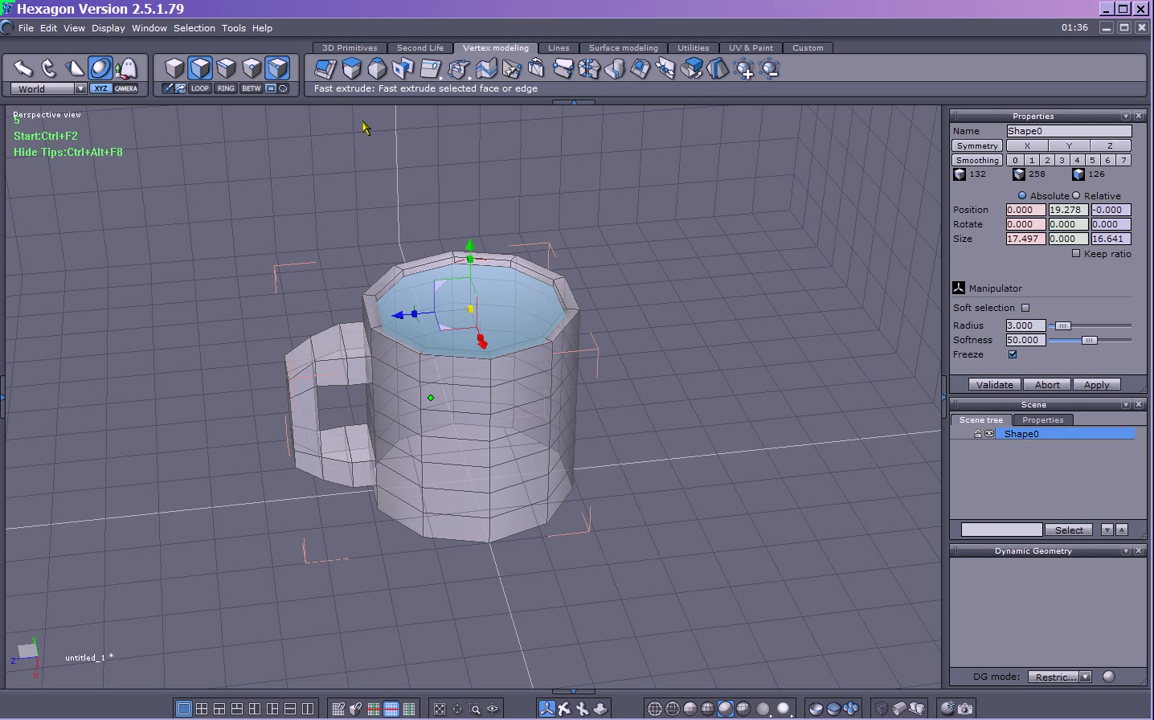
# Fast Extrude the inner face down to just above the base, at about Y 0.9, to hollow out the mug
pyautogui.click(325, 70)
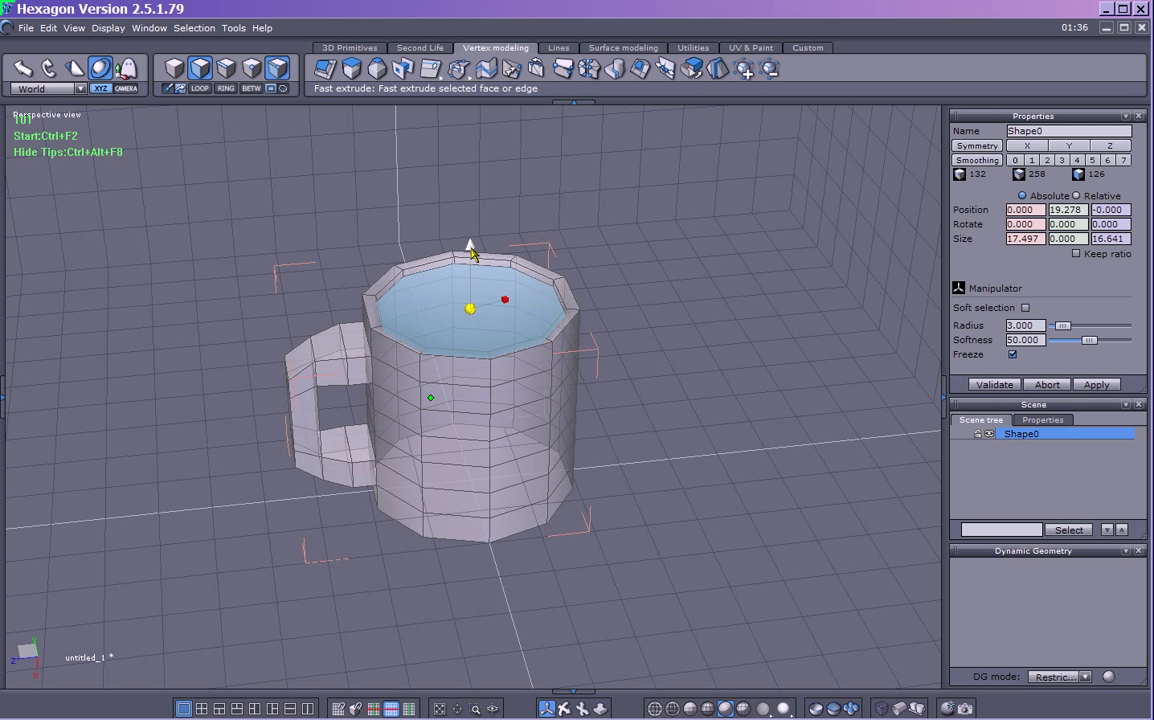
pyautogui.moveTo(470, 248); pyautogui.dragTo(446, 431)
pyautogui.moveTo(643, 466); pyautogui.dragTo(636, 346, button='right')
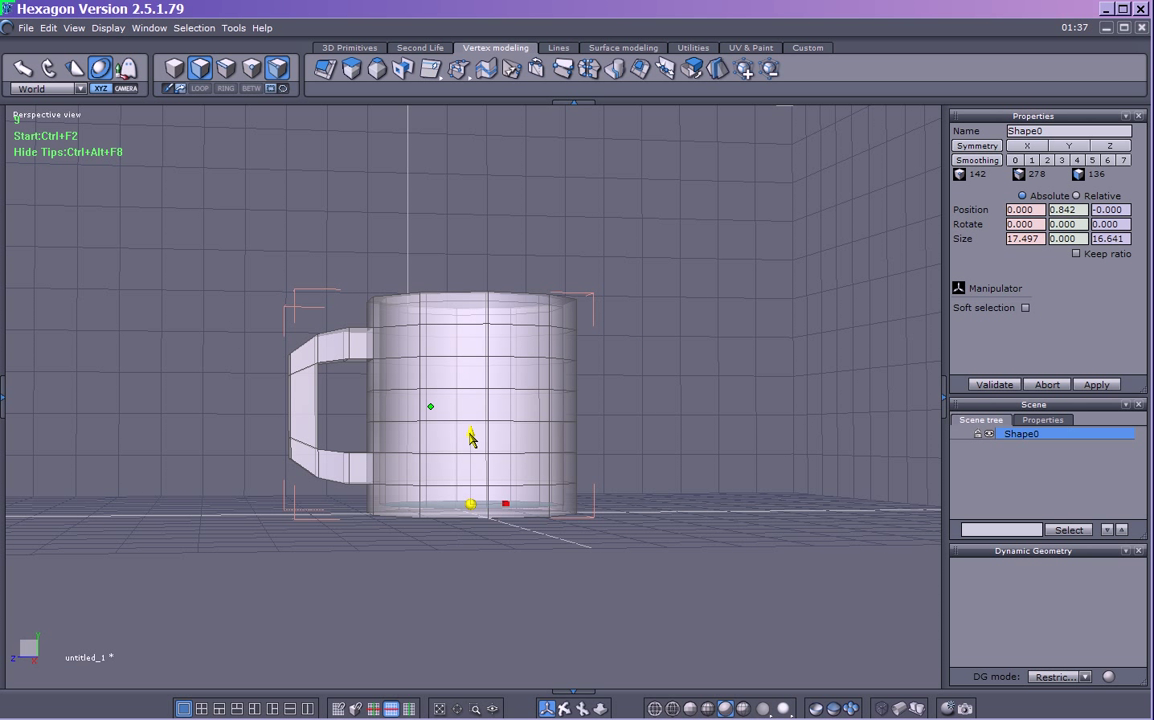
pyautogui.click(470, 441)
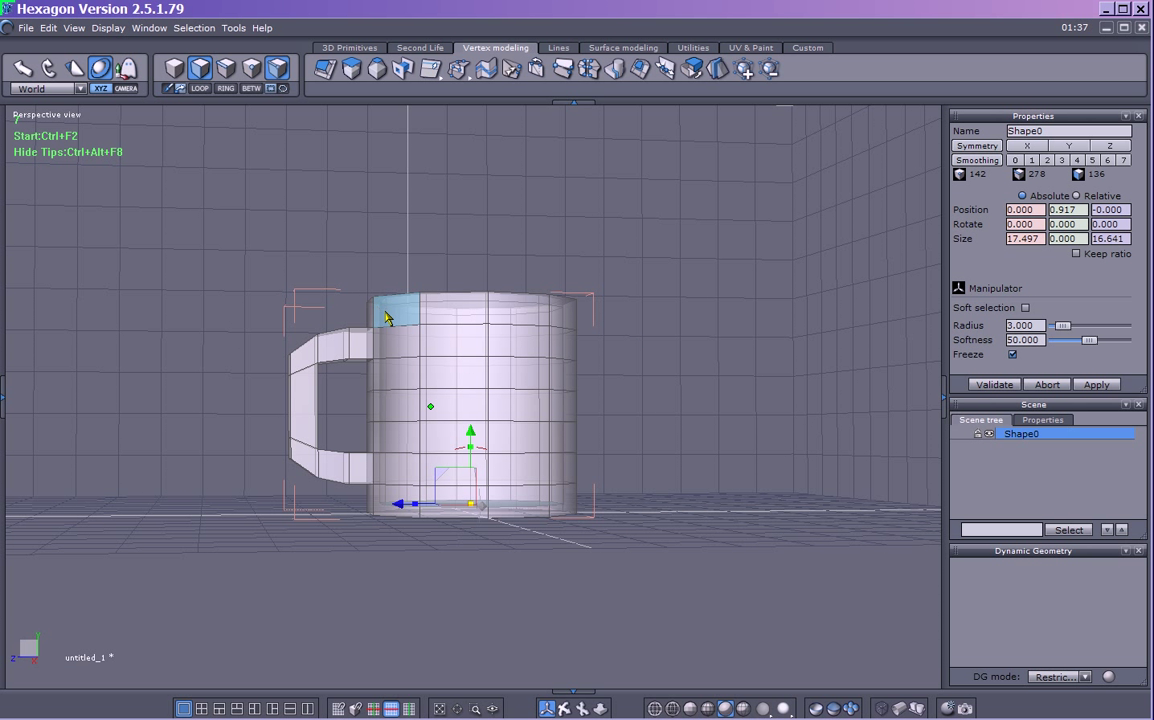
# Try smoothing level 1 on the mug, inspect the interior and its floor, and undo the smoothing
pyautogui.moveTo(647, 317); pyautogui.dragTo(610, 389, button='right')
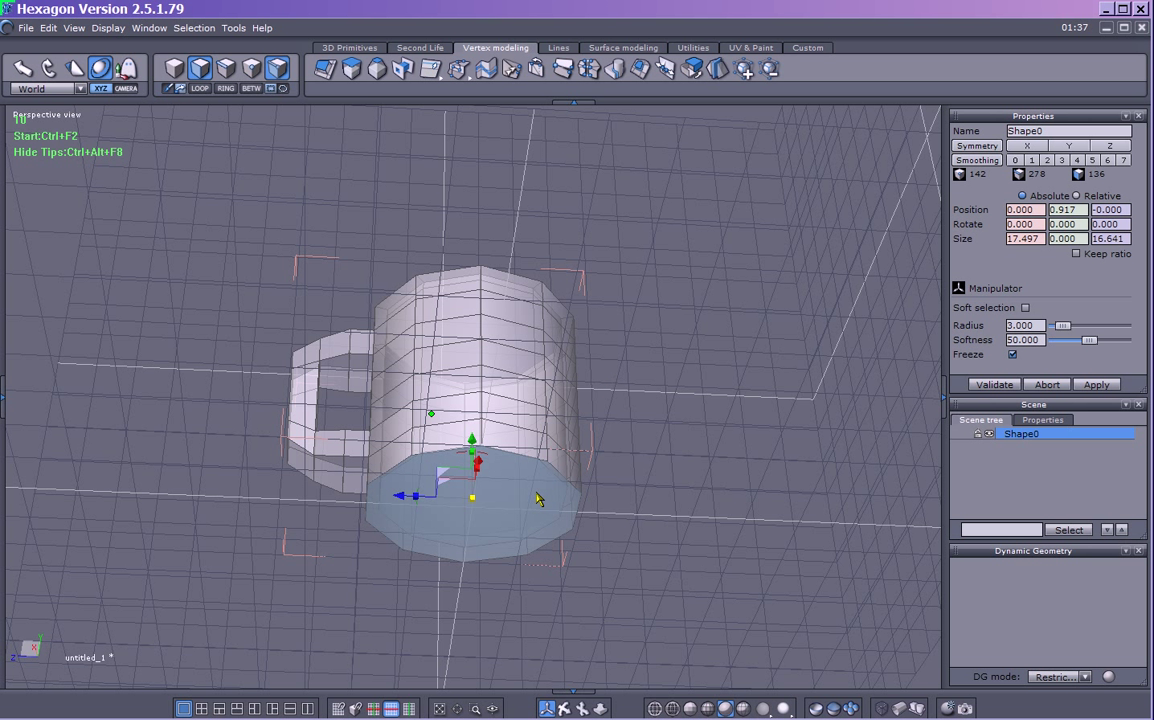
pyautogui.moveTo(656, 484); pyautogui.dragTo(630, 203, button='right')
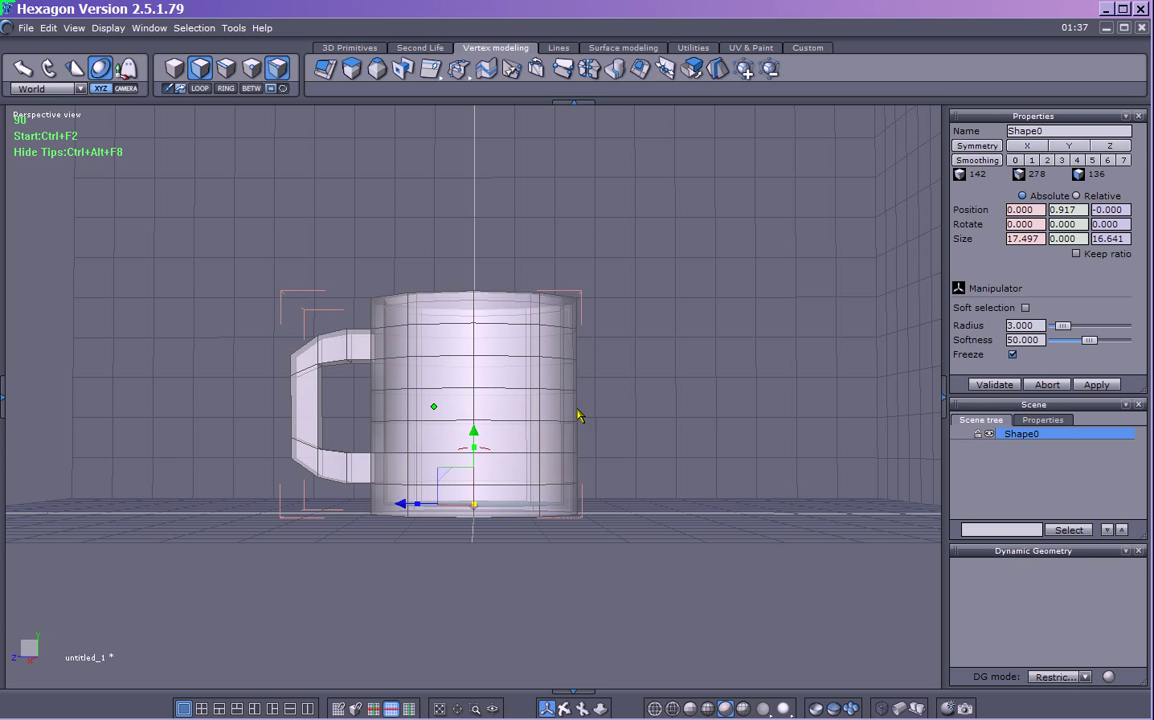
pyautogui.moveTo(604, 352); pyautogui.dragTo(641, 492, button='right')
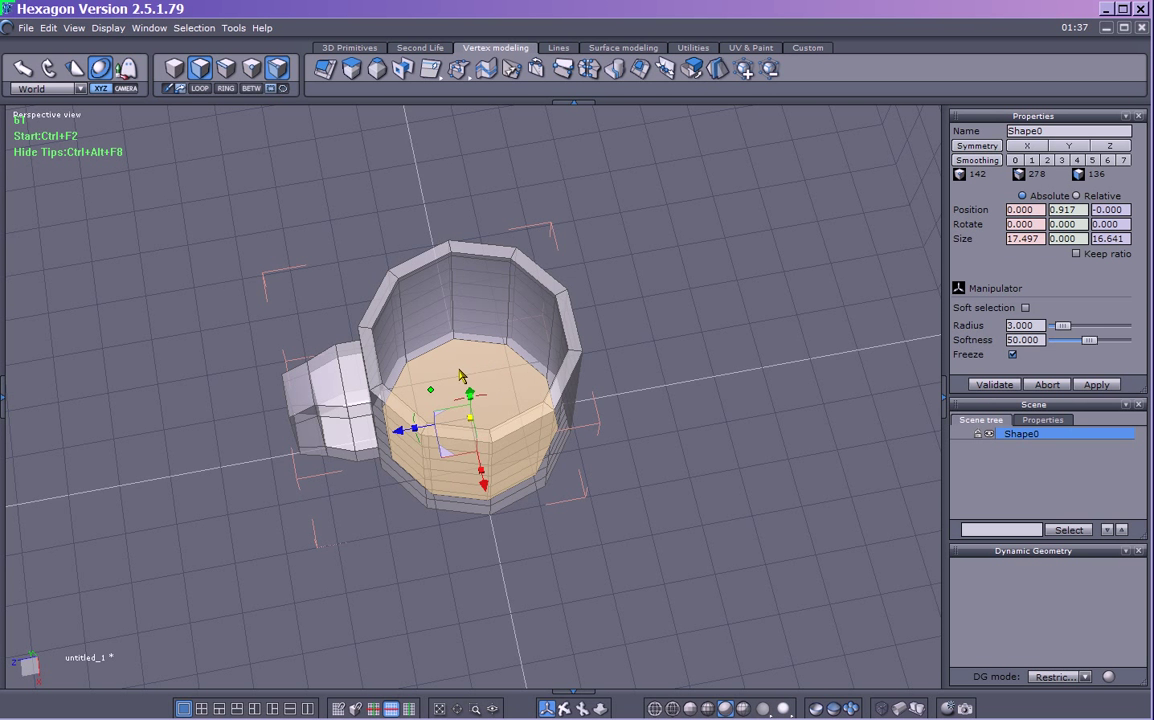
pyautogui.moveTo(652, 396); pyautogui.dragTo(675, 241, button='right')
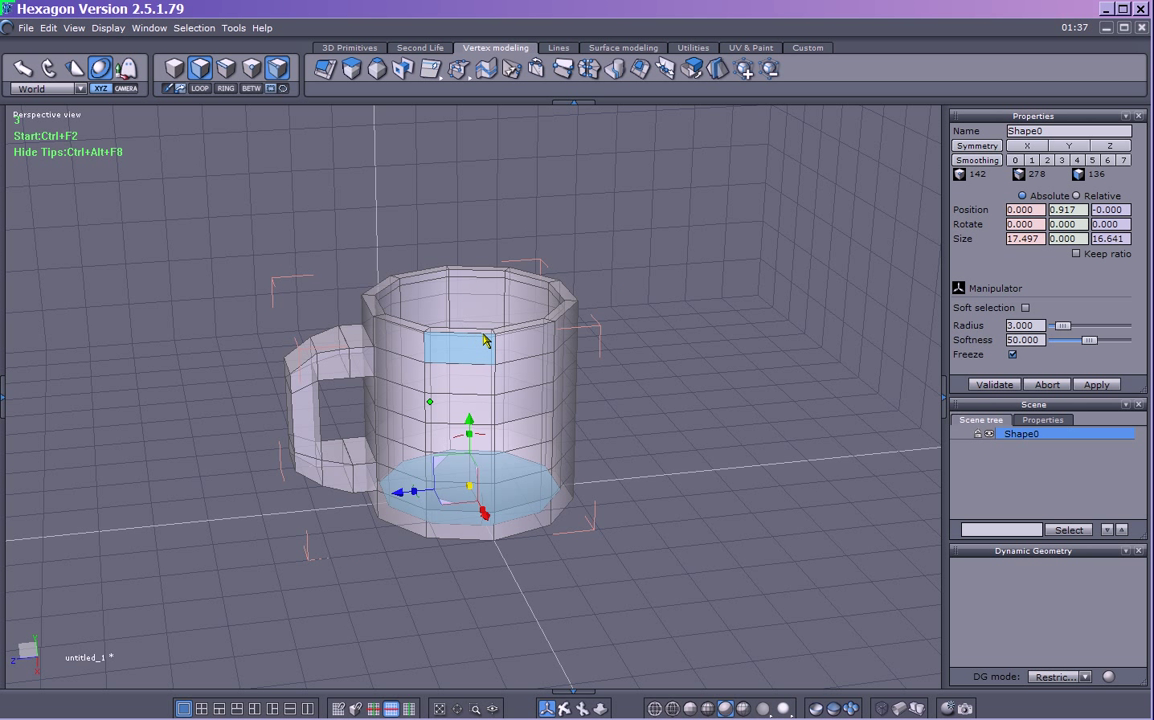
pyautogui.click(1031, 161)
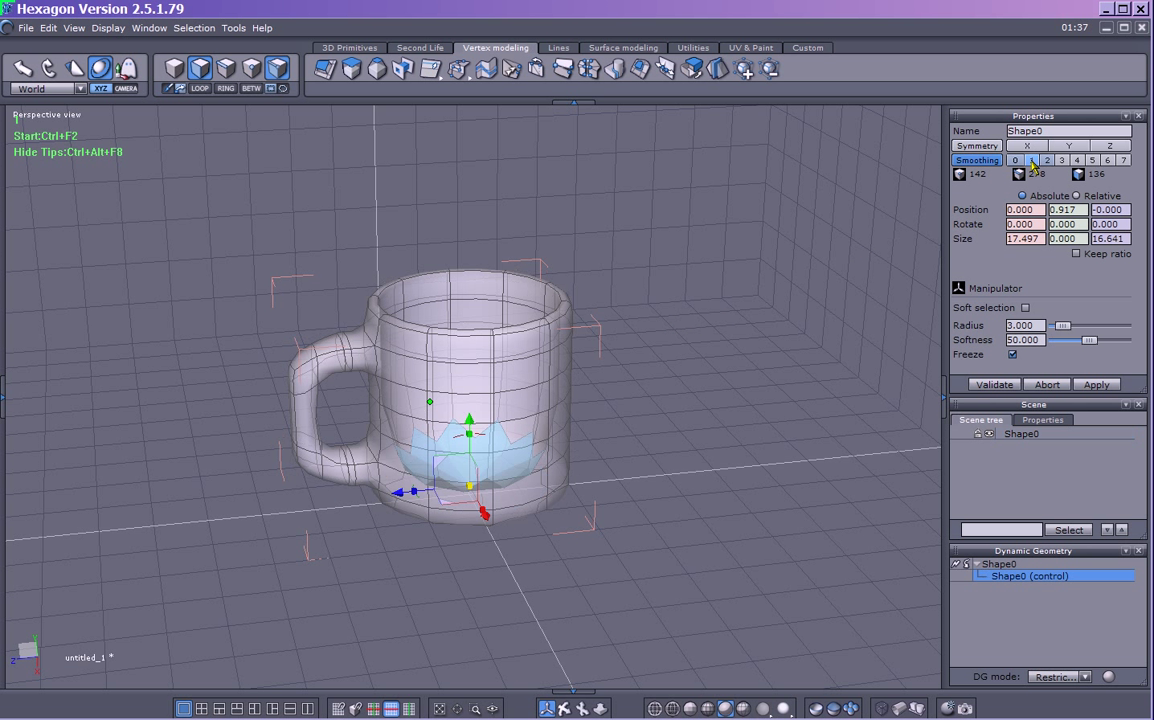
pyautogui.click(757, 346)
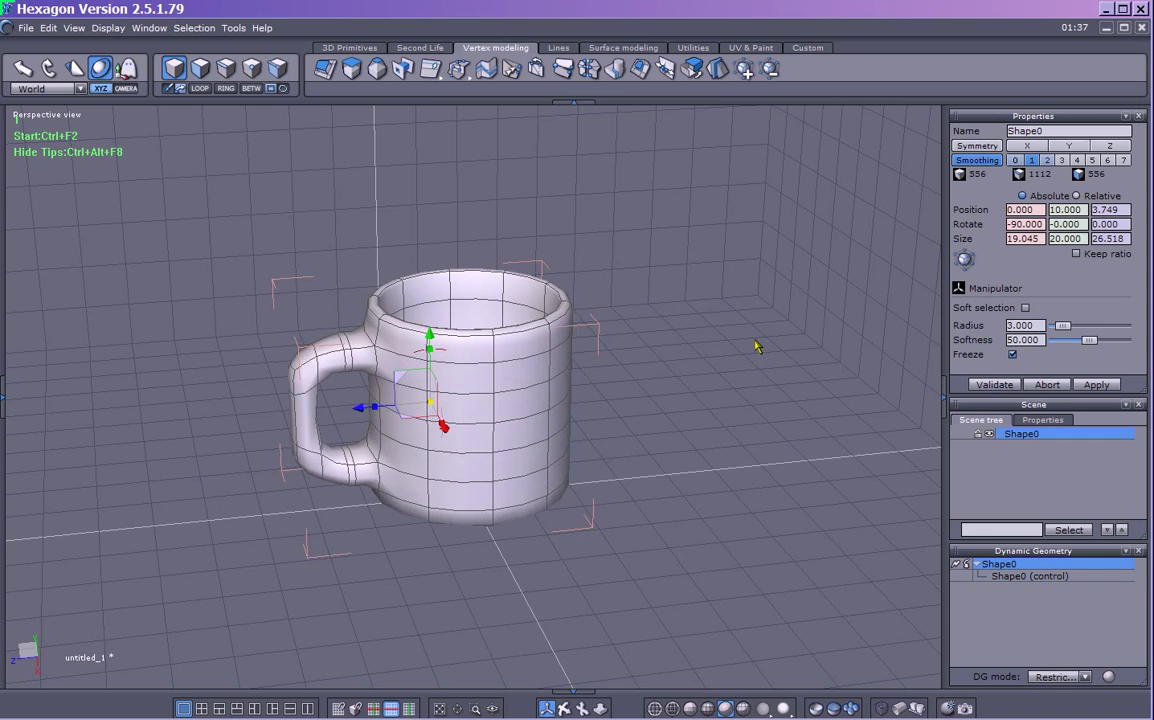
pyautogui.moveTo(760, 362); pyautogui.dragTo(649, 313, button='right')
pyautogui.moveTo(648, 315); pyautogui.dragTo(703, 245, button='middle')
pyautogui.moveTo(618, 432); pyautogui.dragTo(631, 366, button='middle')
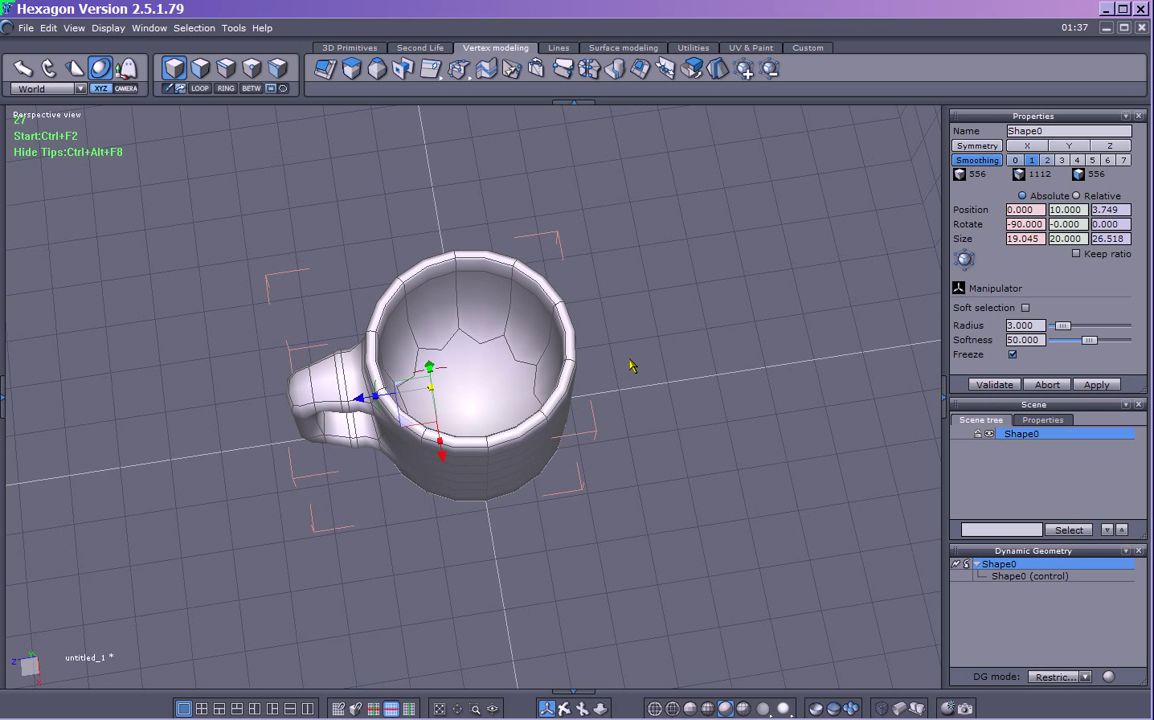
pyautogui.hotkey('ctrl', 'z')
pyautogui.hotkey('ctrl', 'z')
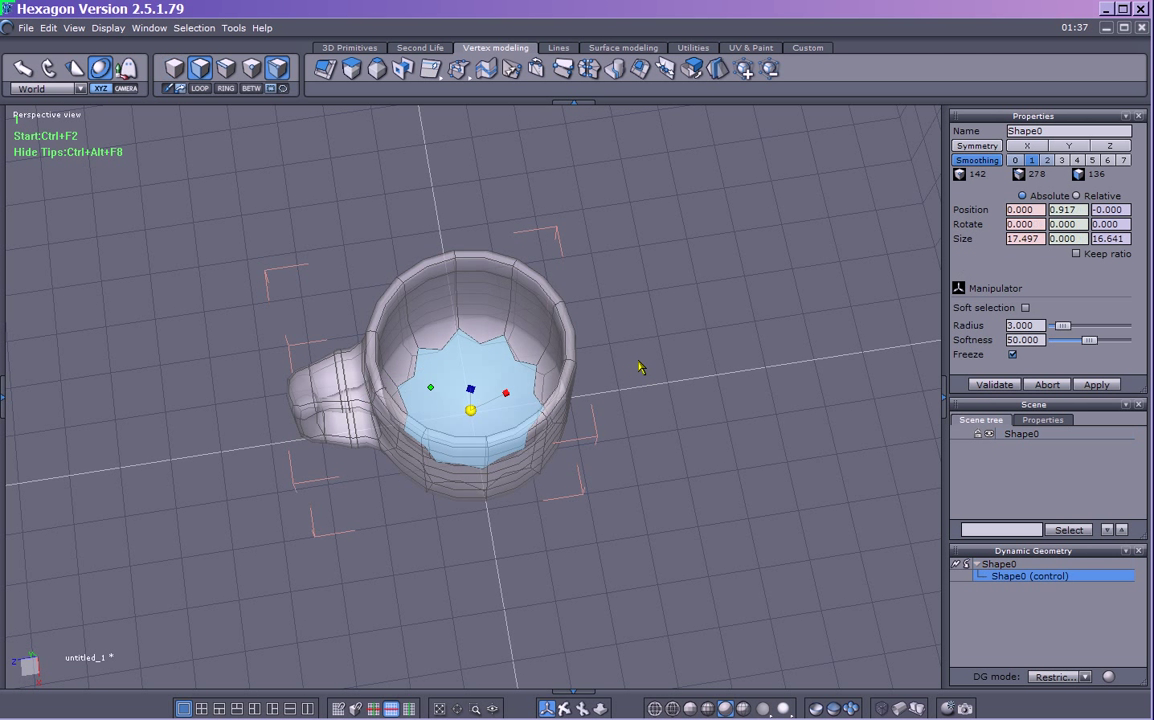
pyautogui.moveTo(608, 368); pyautogui.dragTo(740, 447, button='middle')
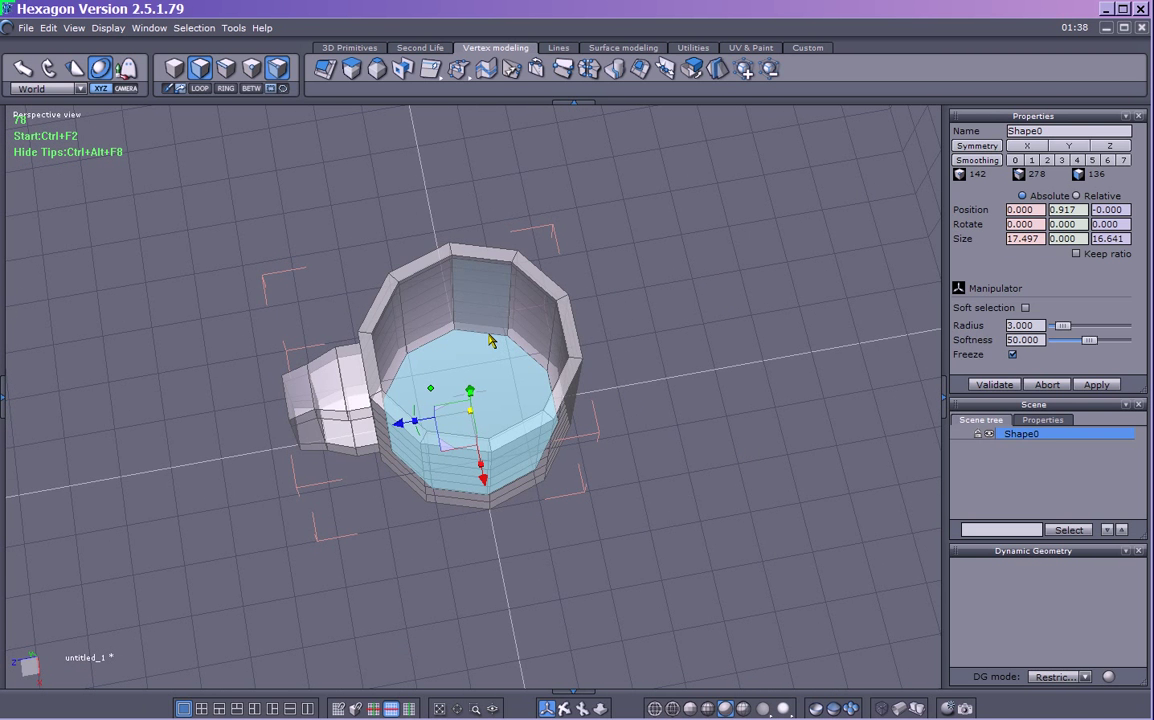
# Use Extract Fillet on the edges around the mug's inner floor, creating a narrow bevel about 0.62 high
pyautogui.click(631, 327)
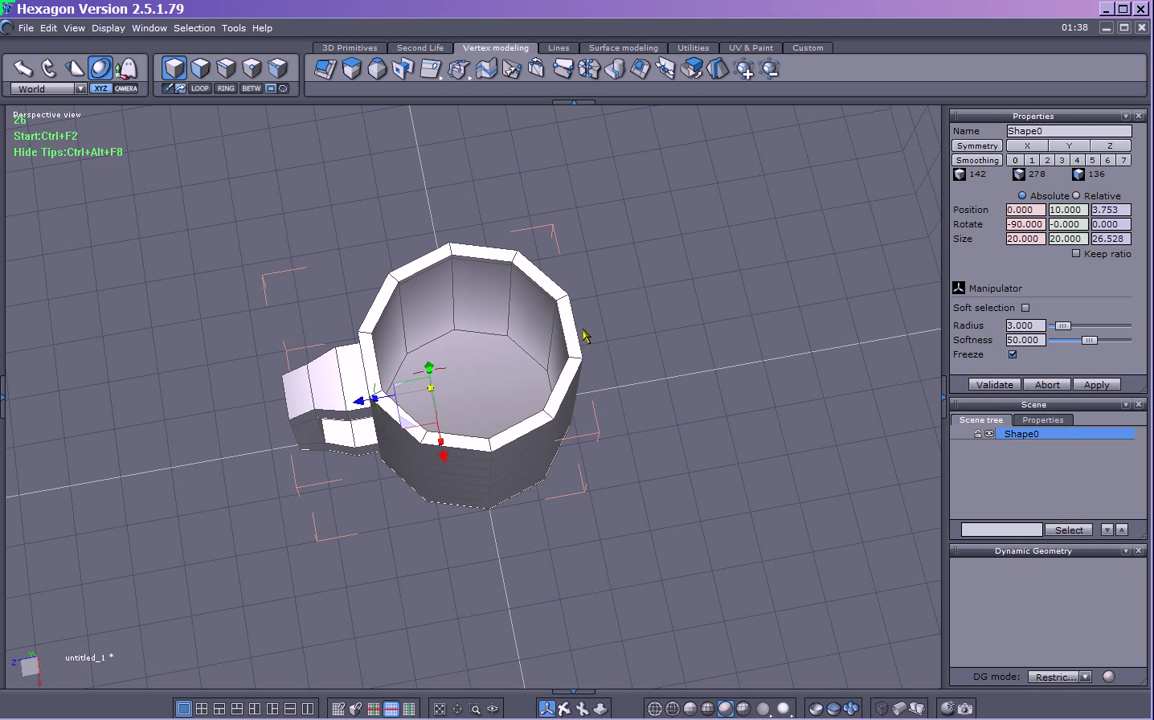
pyautogui.click(484, 351)
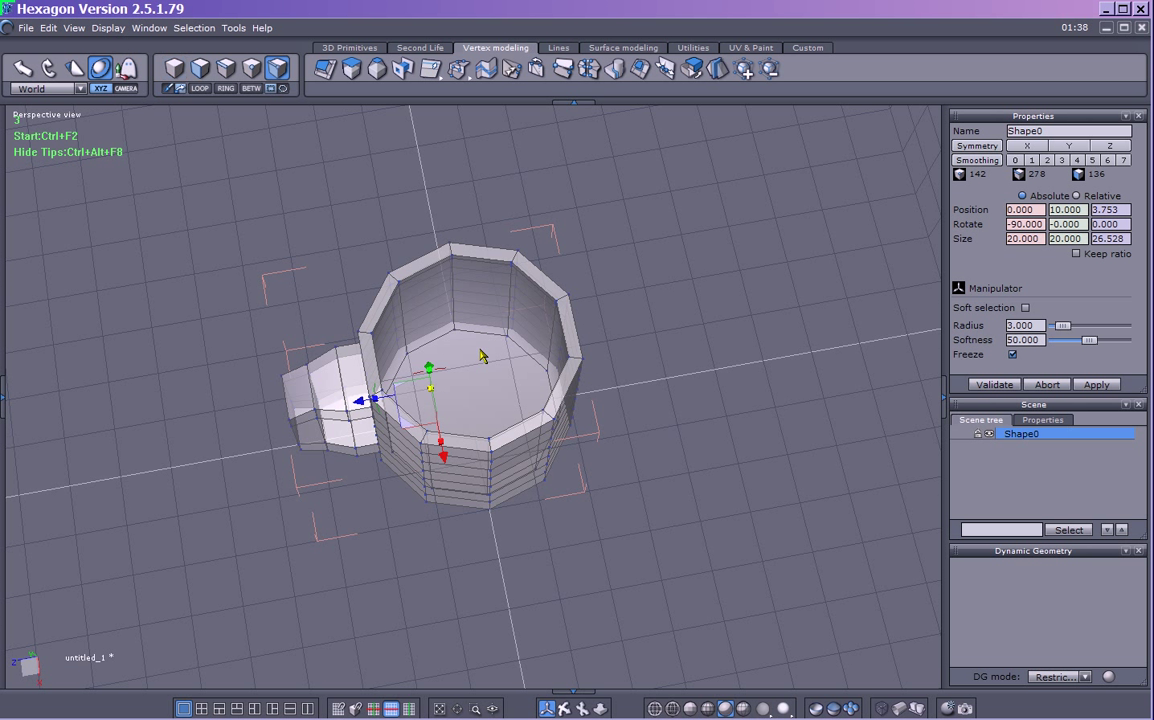
pyautogui.click(476, 349)
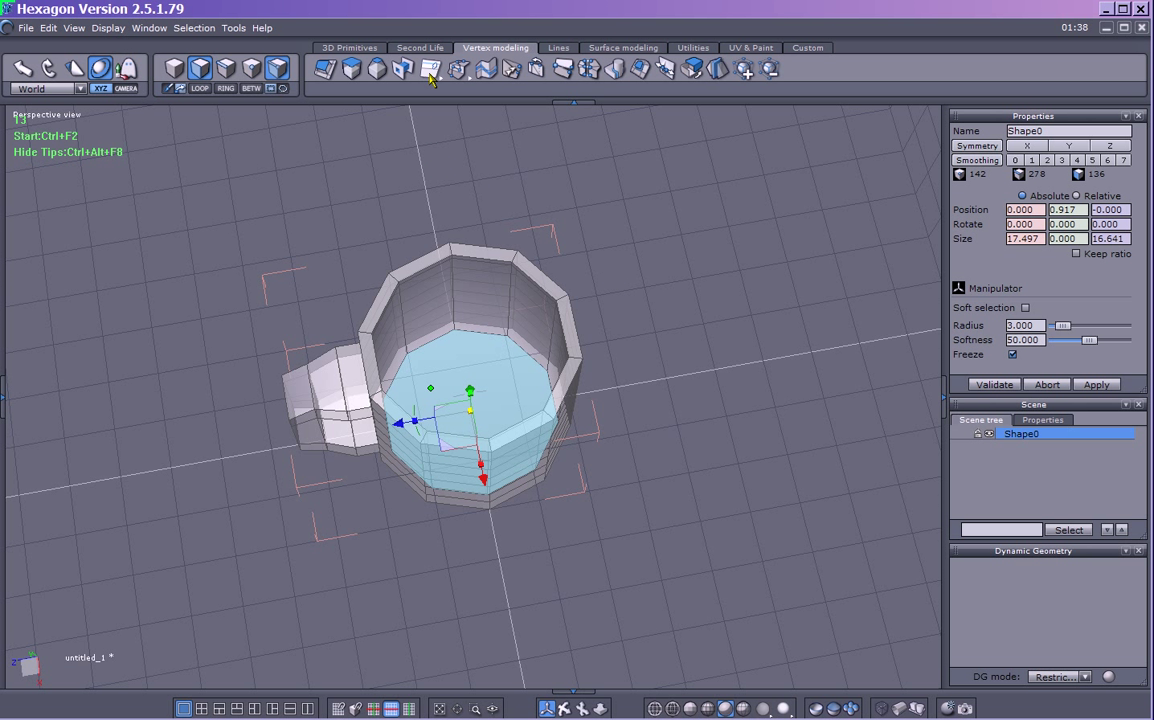
pyautogui.click(430, 78)
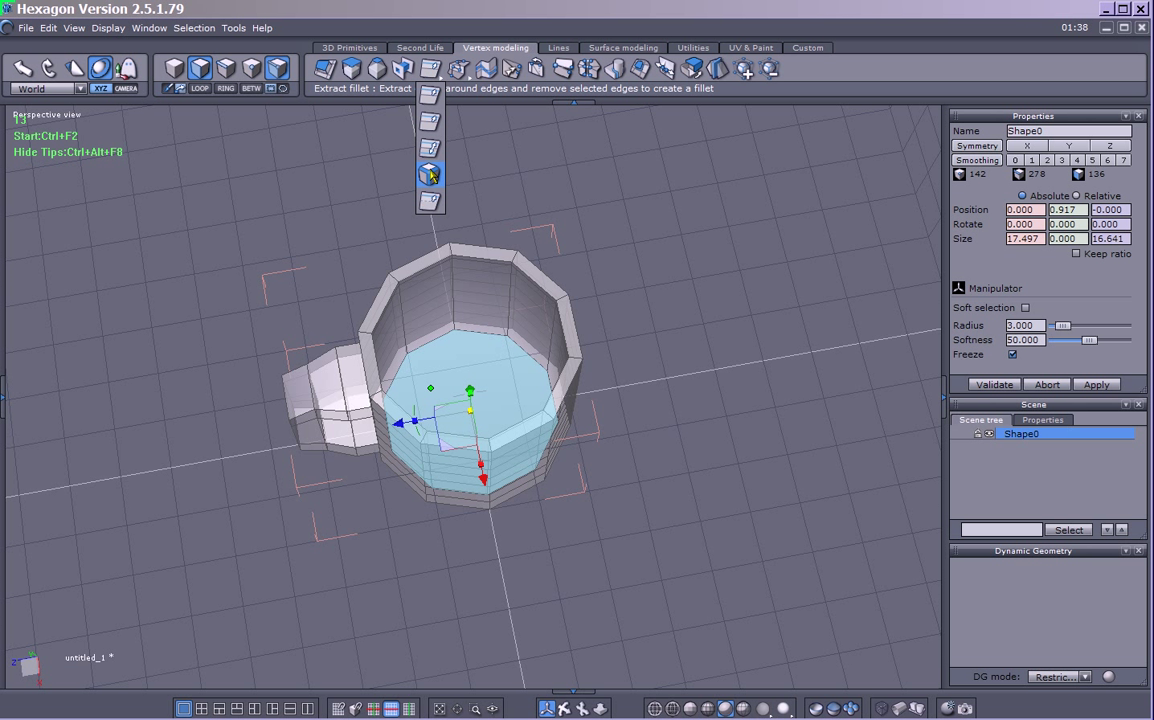
pyautogui.click(430, 174)
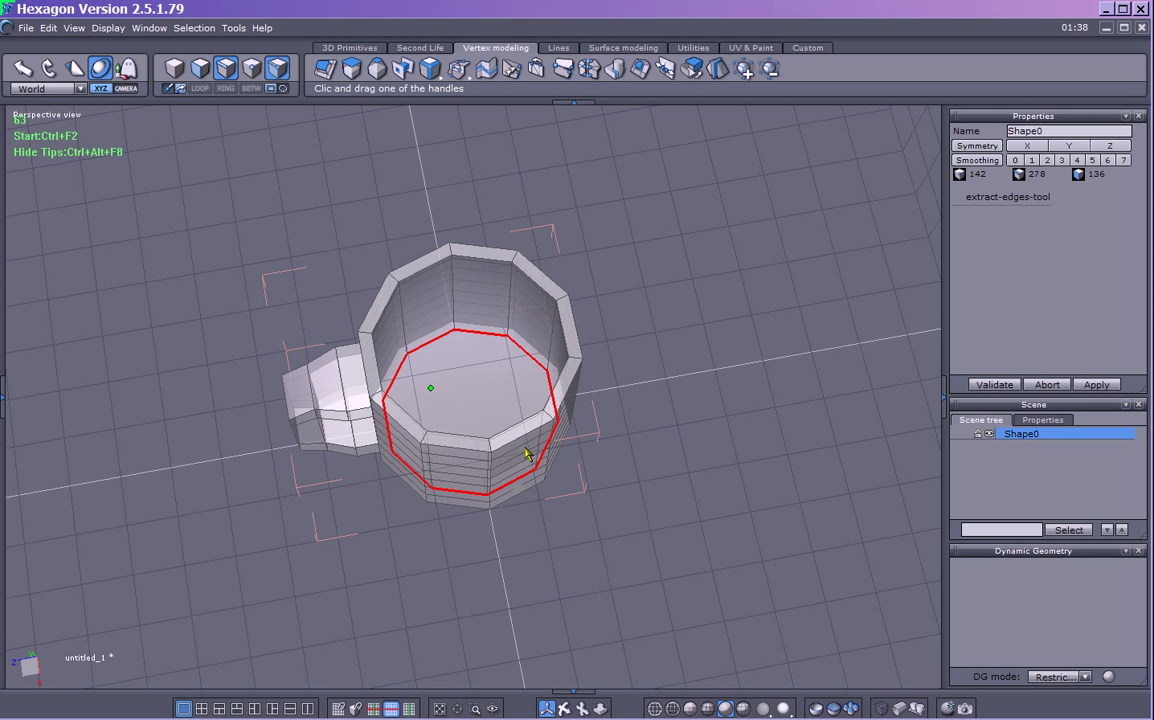
pyautogui.click(418, 355)
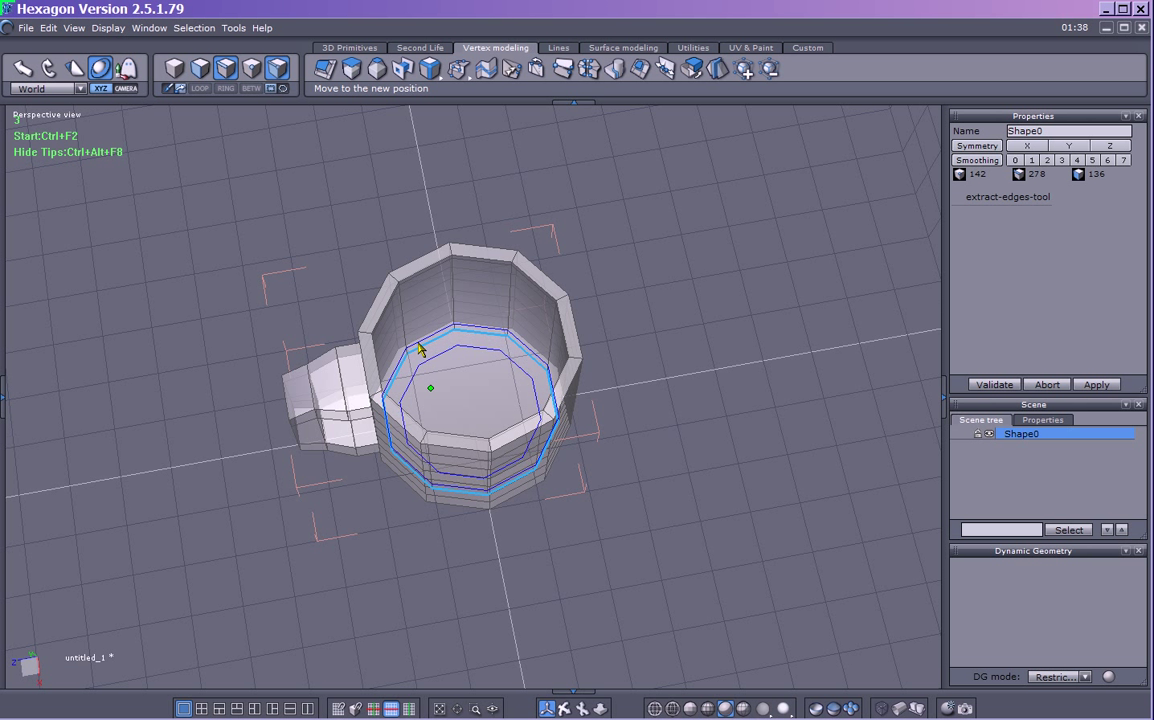
pyautogui.moveTo(420, 348); pyautogui.dragTo(421, 354)
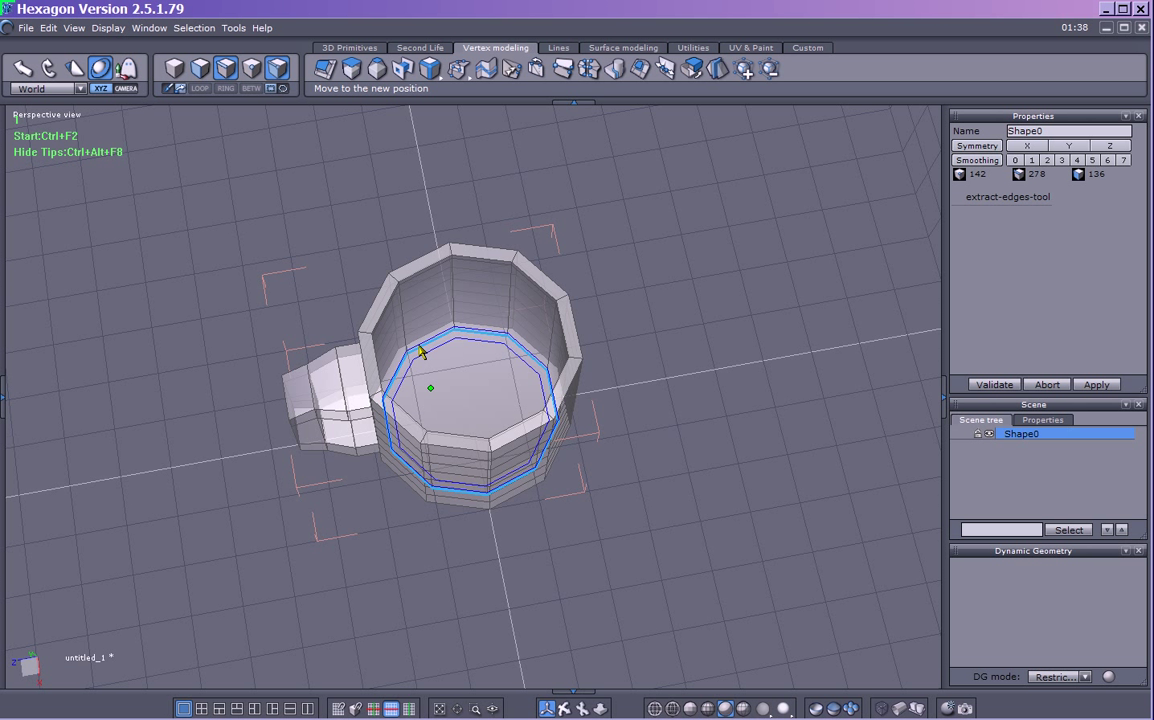
pyautogui.moveTo(420, 352); pyautogui.dragTo(420, 352)
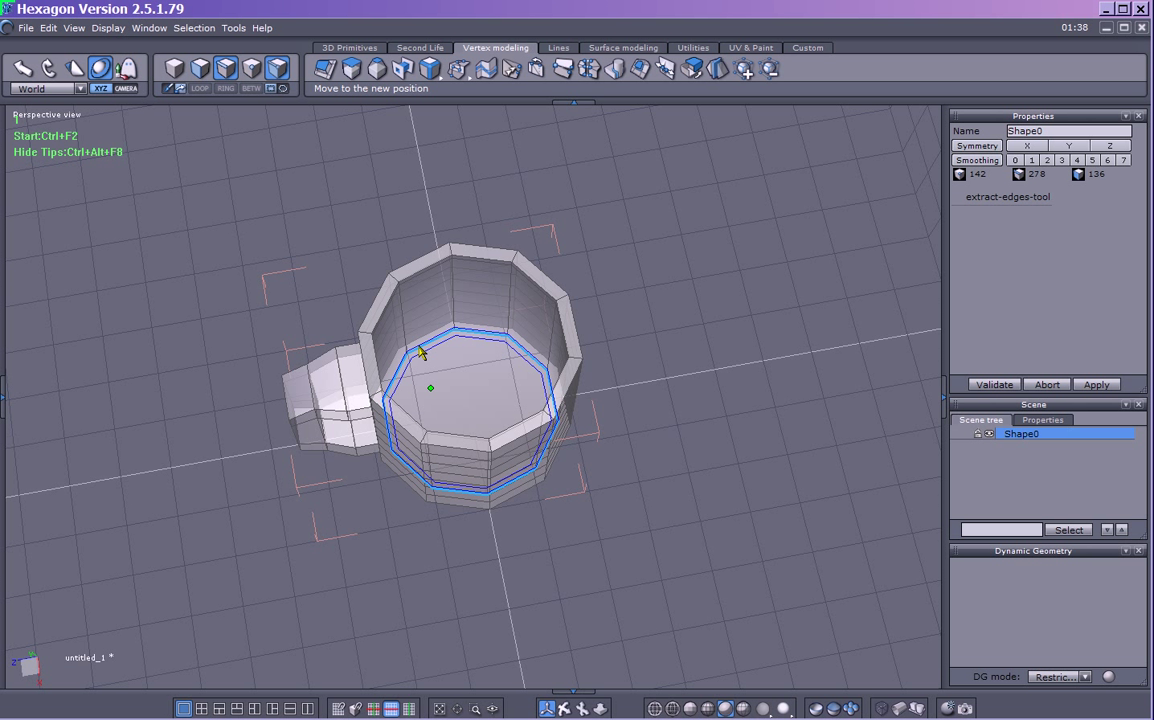
pyautogui.click(420, 352)
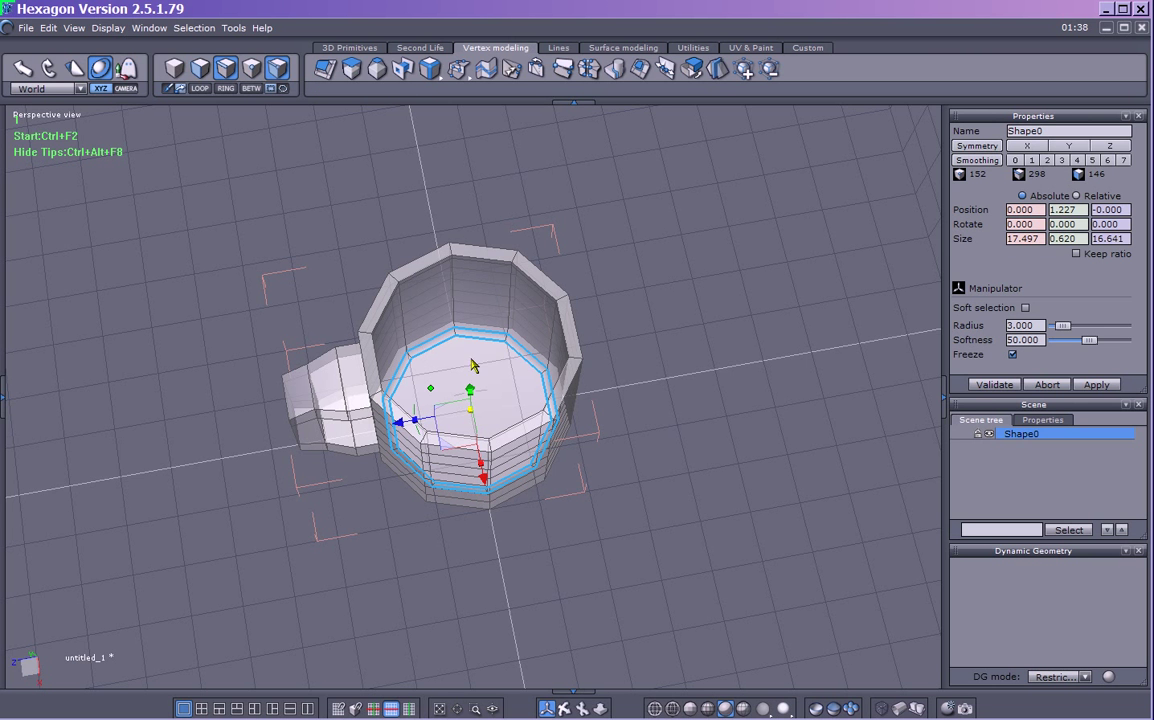
# Preview smoothing level 1 on the filleted mug, examine its inside and underside, and undo the smoothing
pyautogui.moveTo(640, 390); pyautogui.dragTo(541, 404, button='middle')
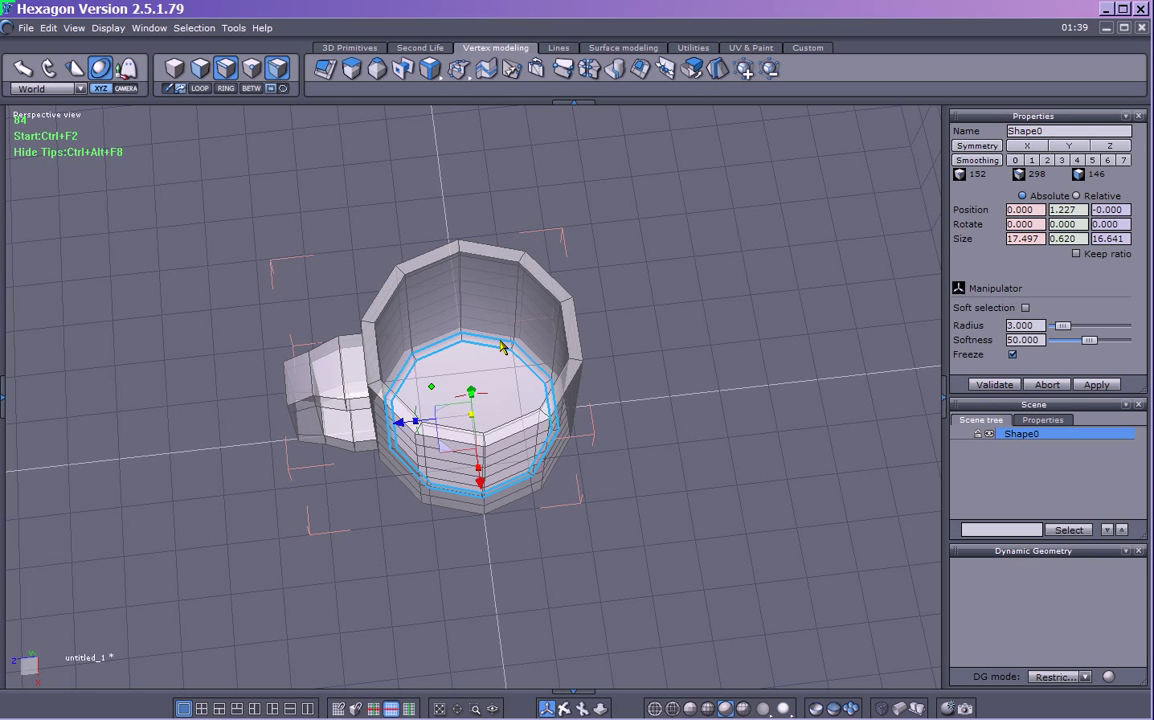
pyautogui.moveTo(475, 332); pyautogui.dragTo(563, 503, button='middle')
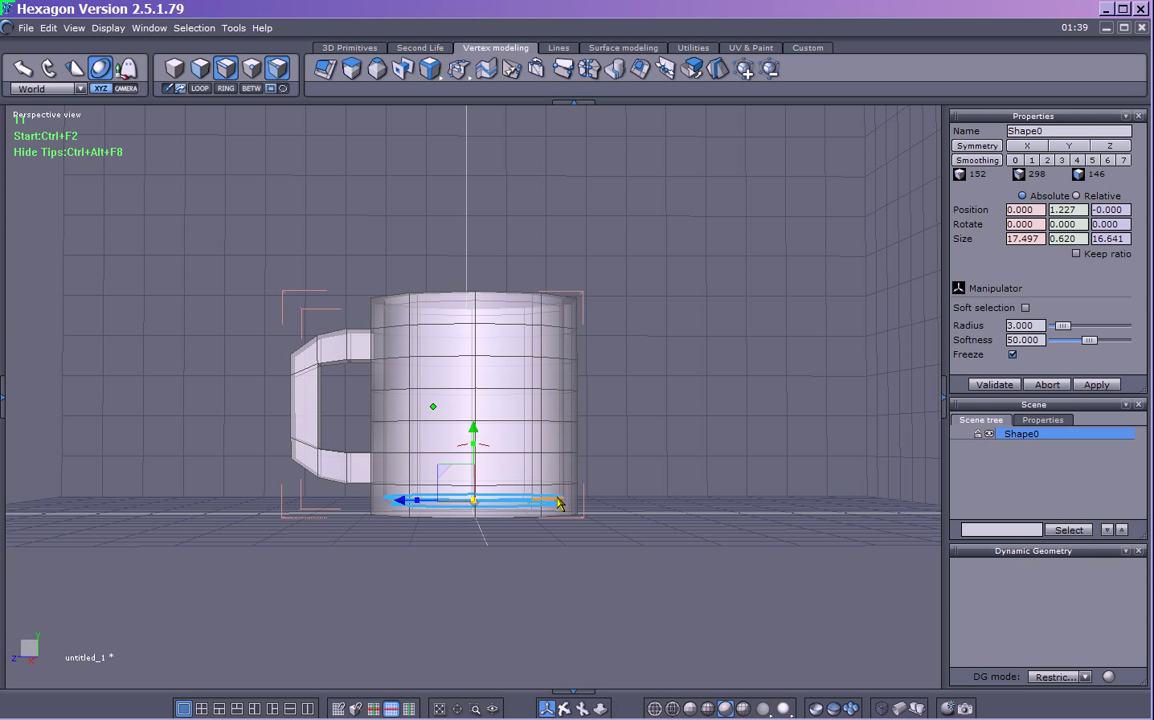
pyautogui.moveTo(556, 323); pyautogui.dragTo(538, 437, button='middle')
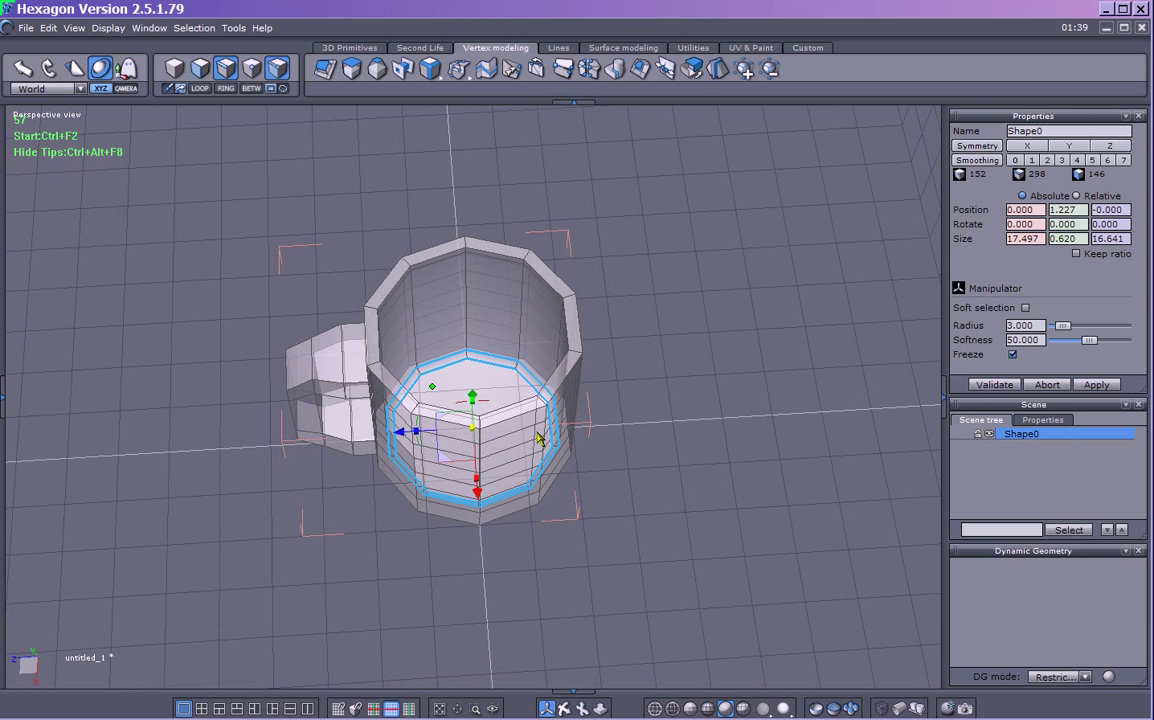
pyautogui.click(685, 353)
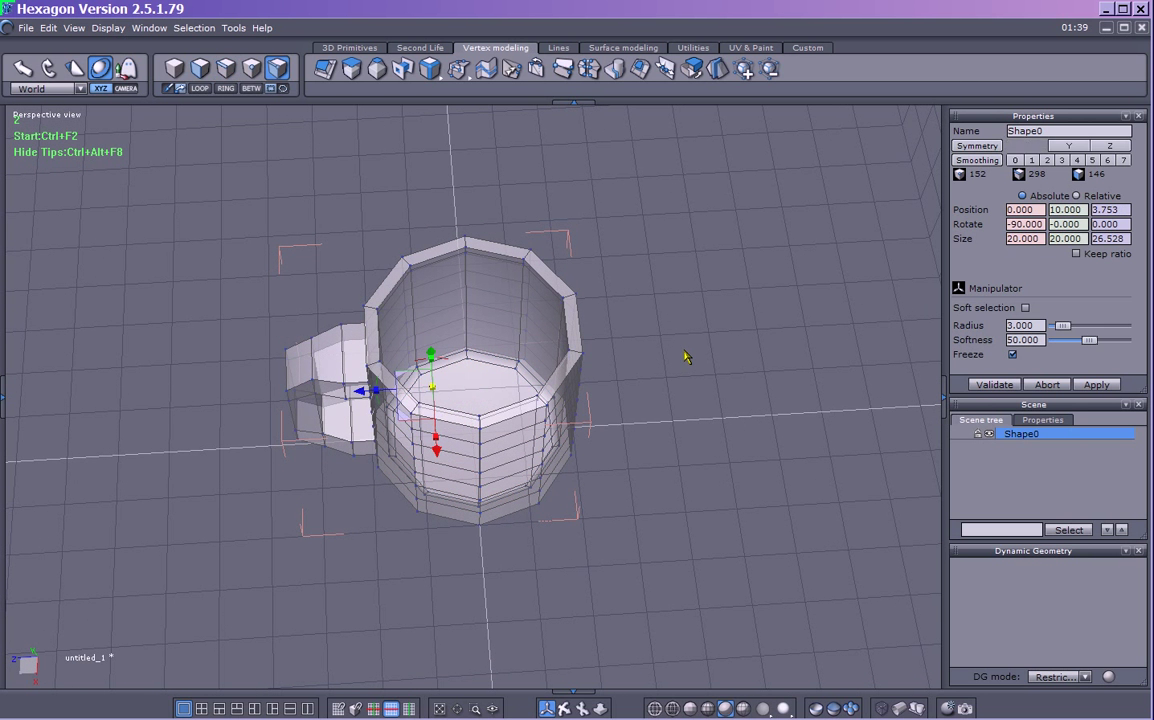
pyautogui.press('F1')
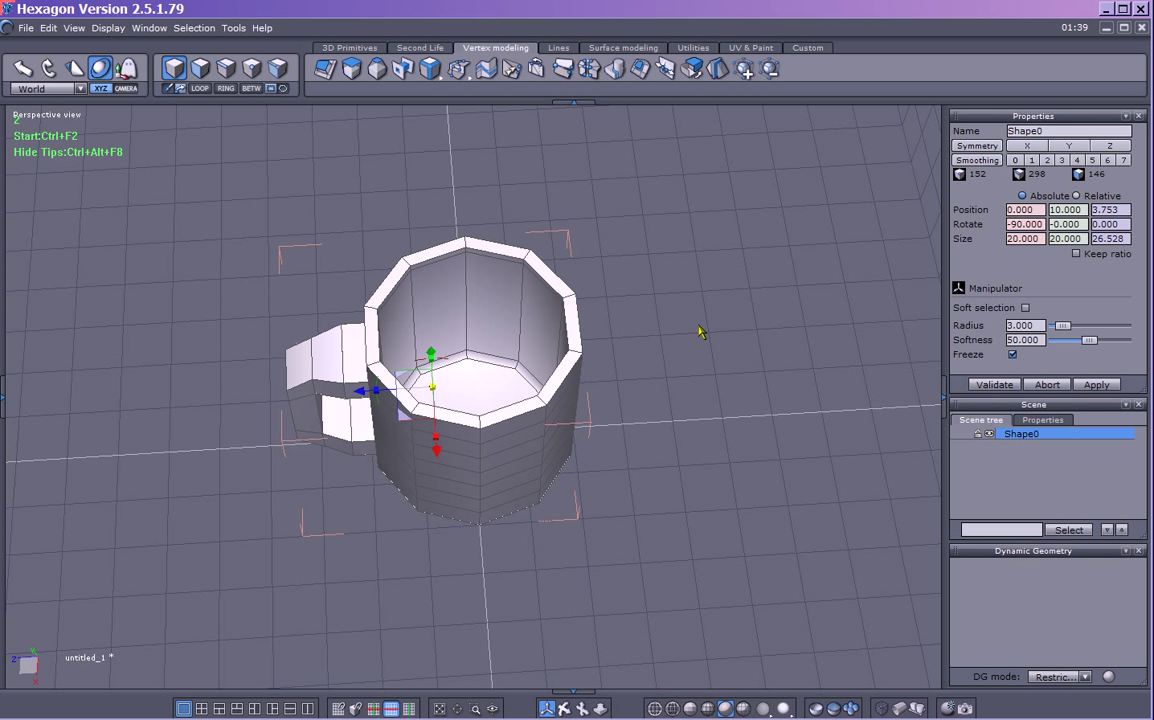
pyautogui.click(1031, 161)
pyautogui.click(768, 379)
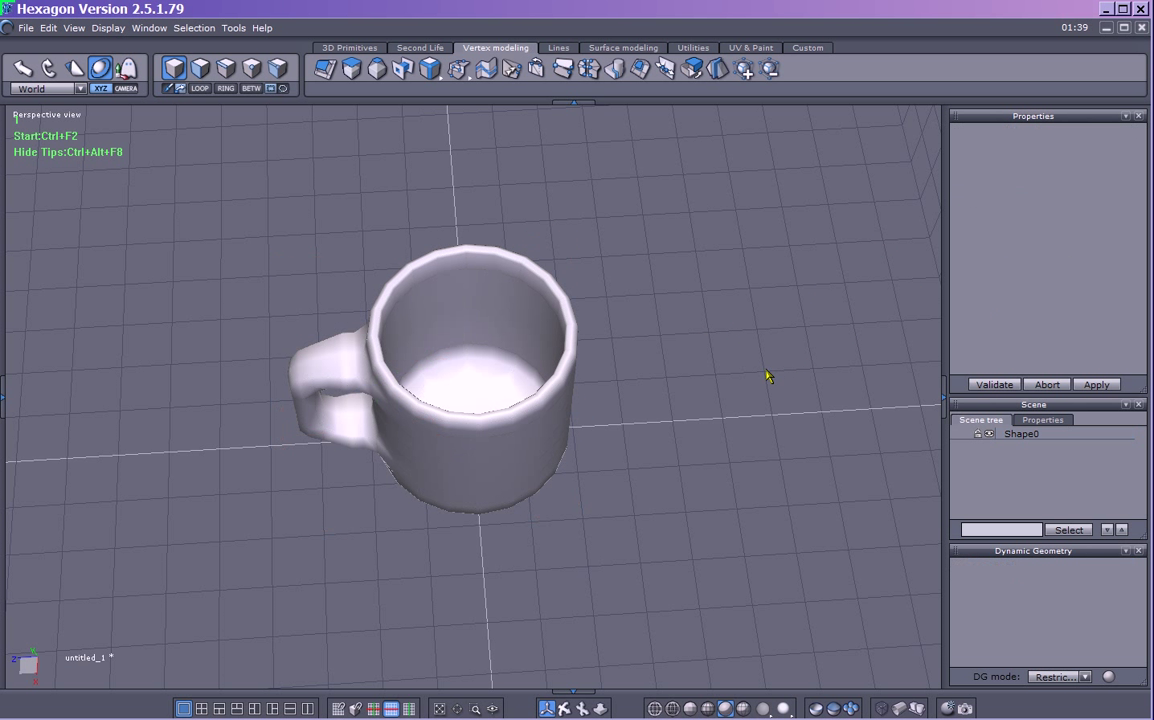
pyautogui.moveTo(734, 404); pyautogui.dragTo(713, 430, button='middle')
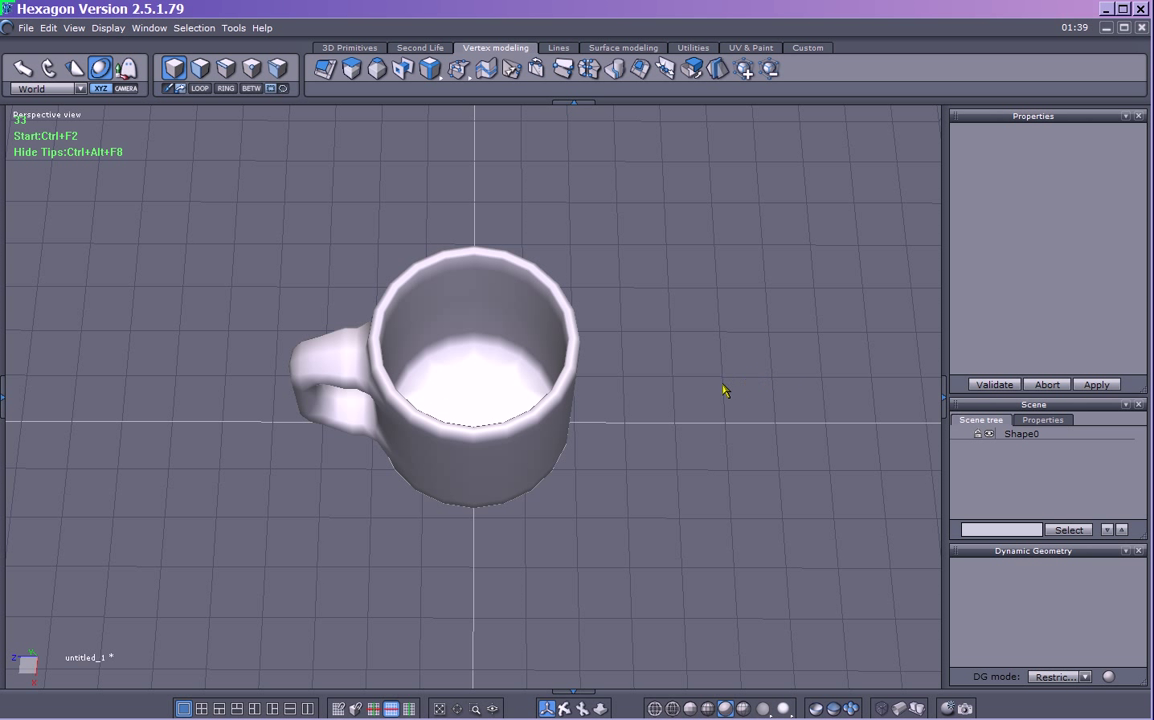
pyautogui.hotkey('ctrl', 'a')
pyautogui.moveTo(718, 358); pyautogui.dragTo(677, 427, button='right')
pyautogui.moveTo(678, 432); pyautogui.dragTo(690, 340, button='middle')
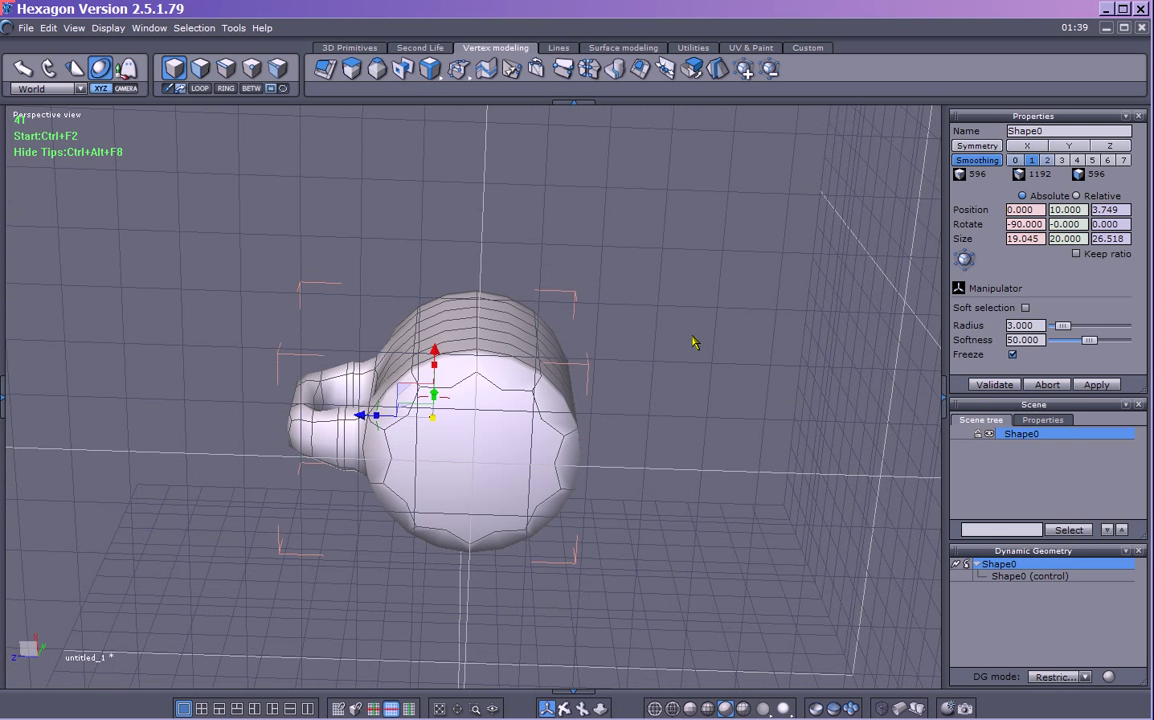
pyautogui.click(636, 440)
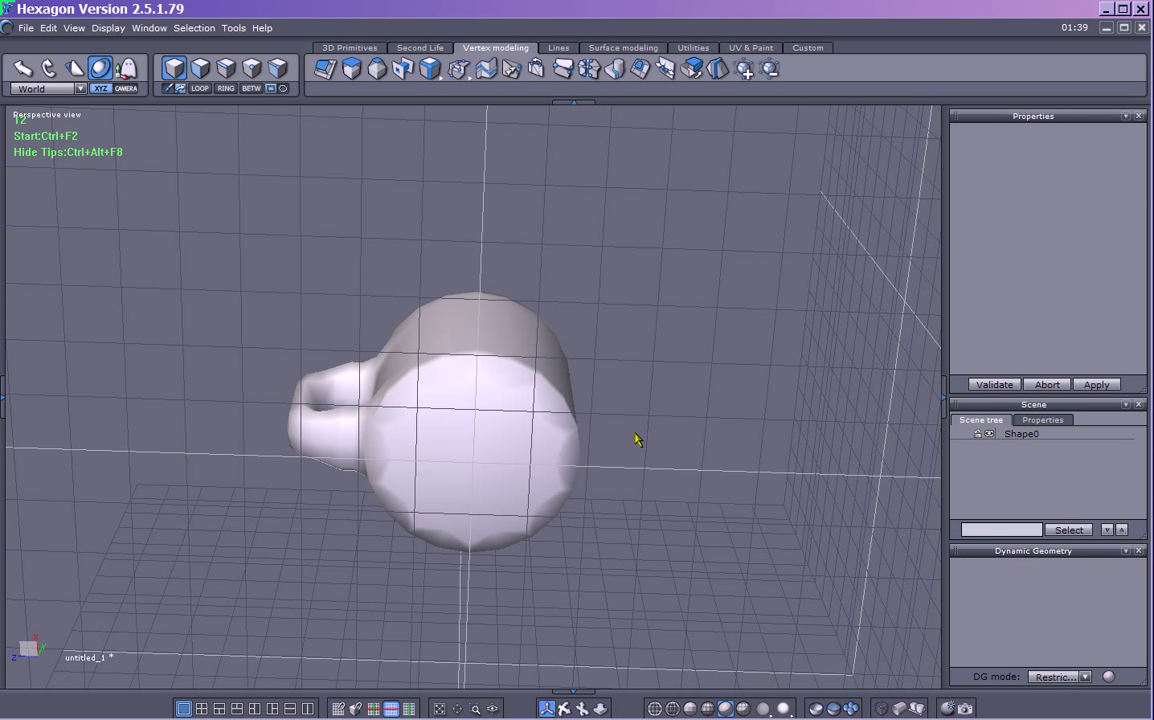
pyautogui.hotkey('ctrl', 'z')
pyautogui.hotkey('ctrl', 'z')
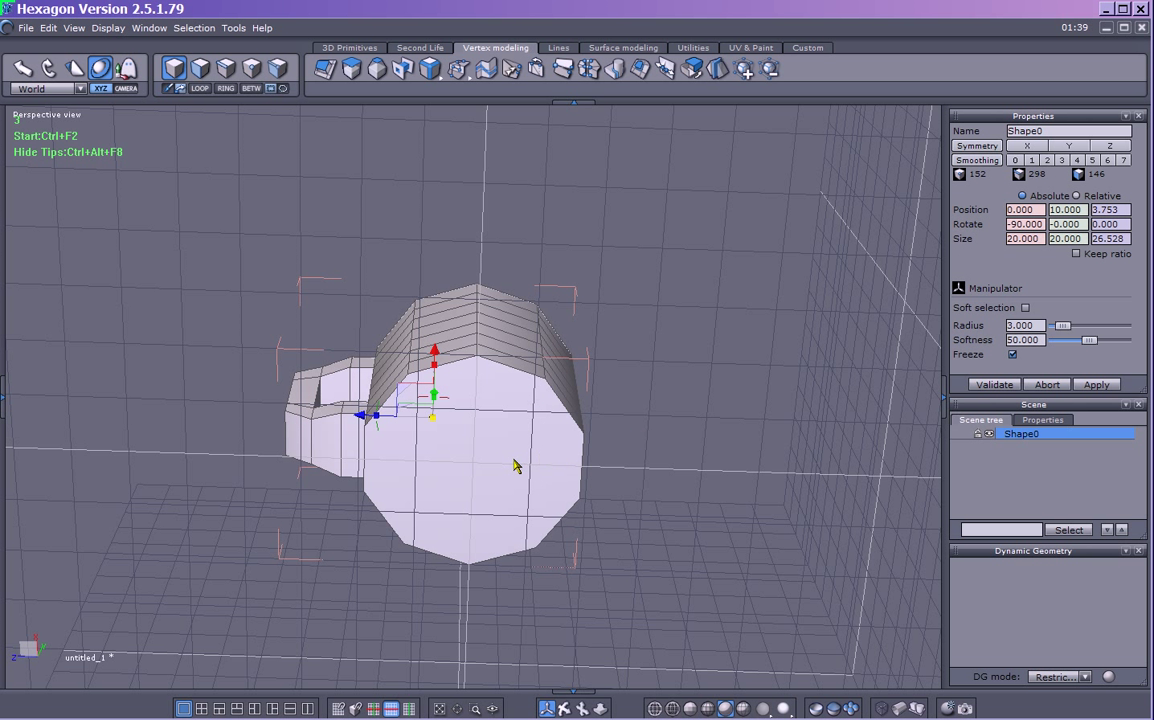
# Inset the mug's bottom face with Fast Extrude to about 15.8 by 15.0
pyautogui.press('F2')
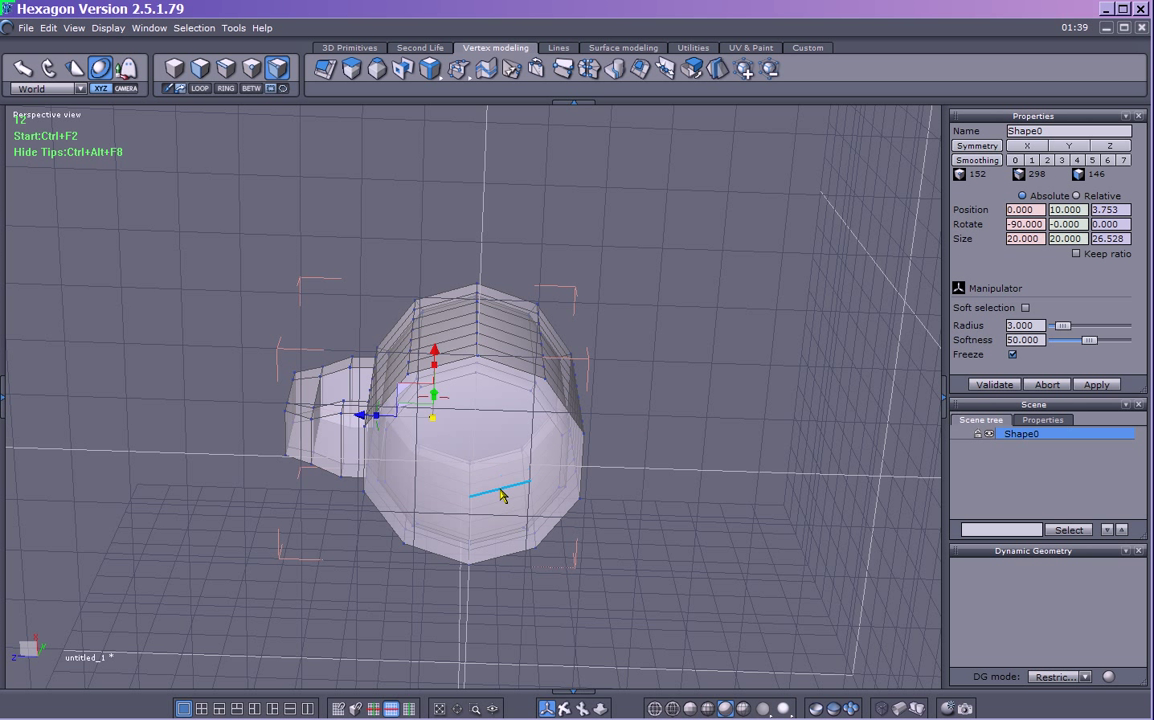
pyautogui.click(200, 68)
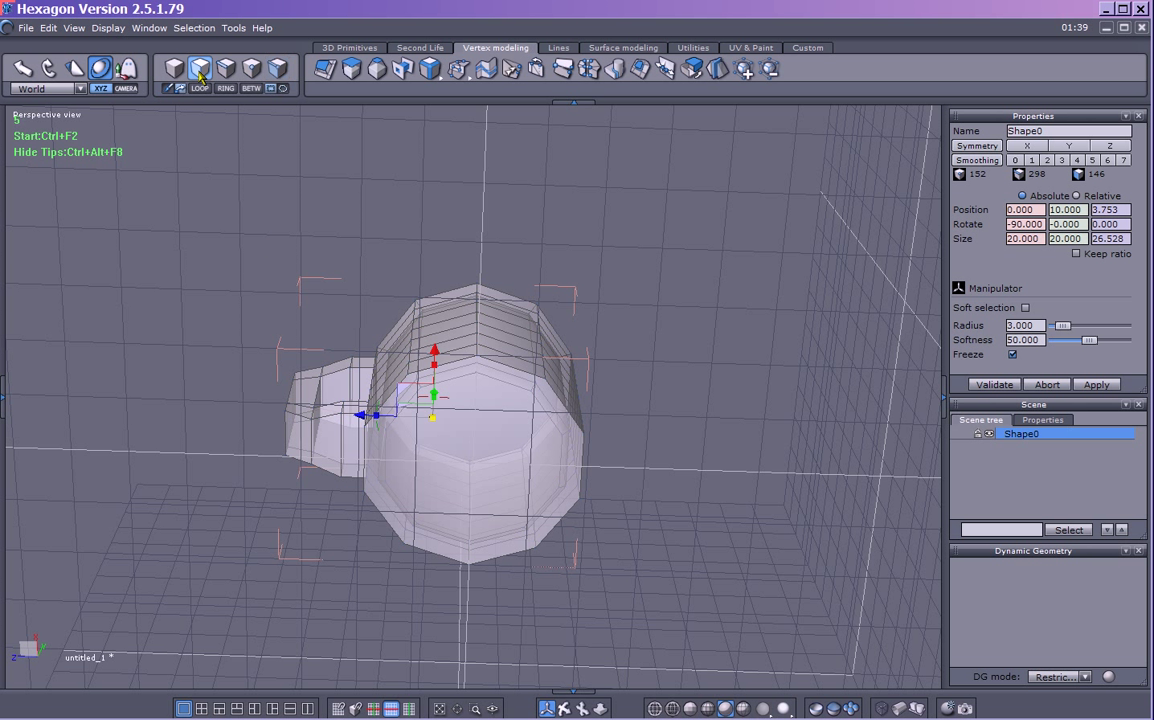
pyautogui.click(462, 428)
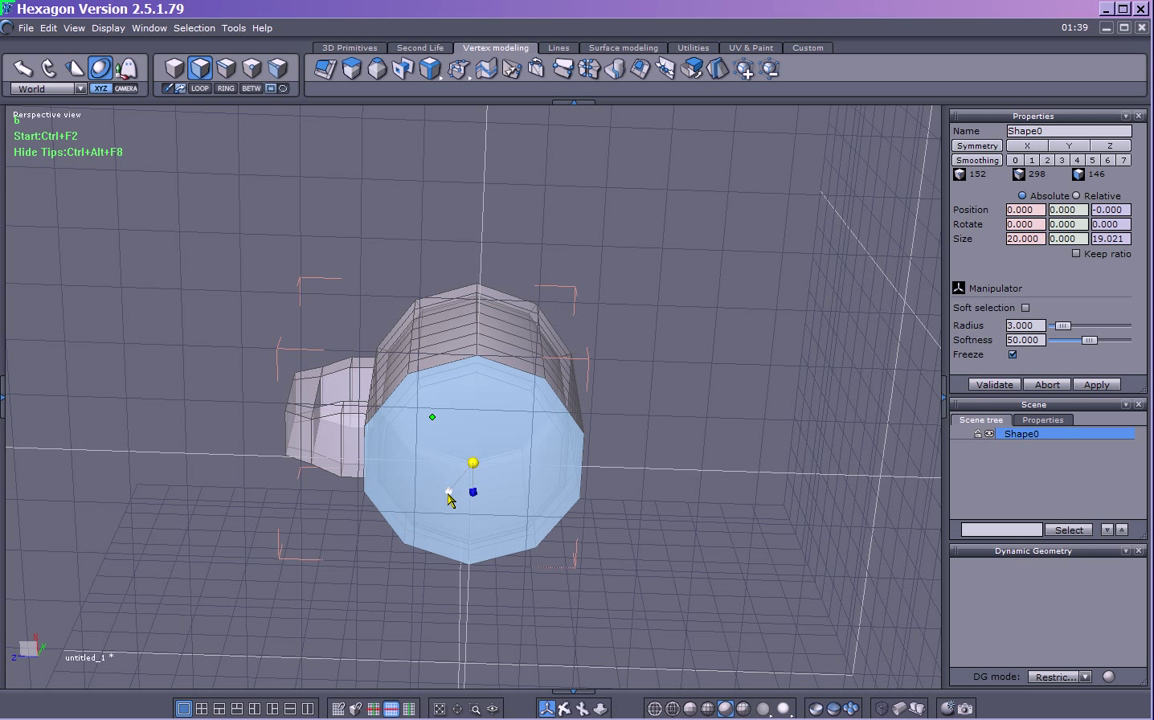
pyautogui.keyDown('shift'); pyautogui.moveTo(449, 494); pyautogui.dragTo(421, 528); pyautogui.keyUp('shift')
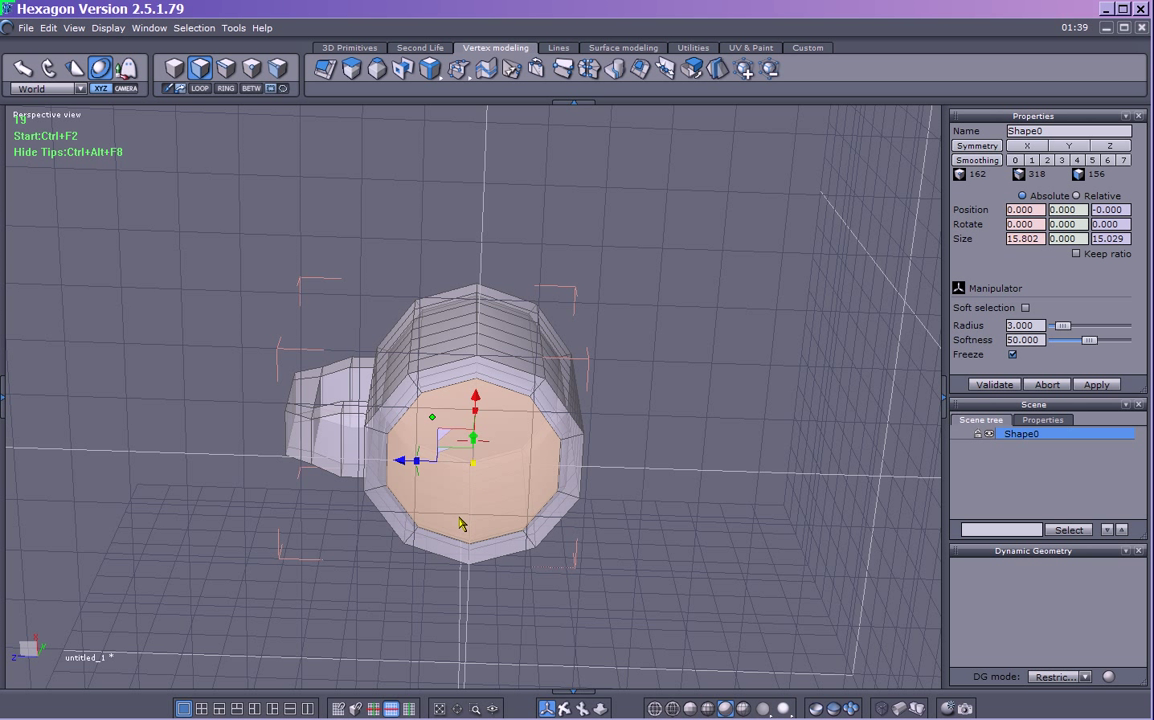
# Fast Extrude the inset bottom face slightly up into the base, to about Y 0.16
pyautogui.press('ctrl')
pyautogui.keyDown('ctrl'); pyautogui.moveTo(473, 496); pyautogui.dragTo(475, 502); pyautogui.keyUp('ctrl')
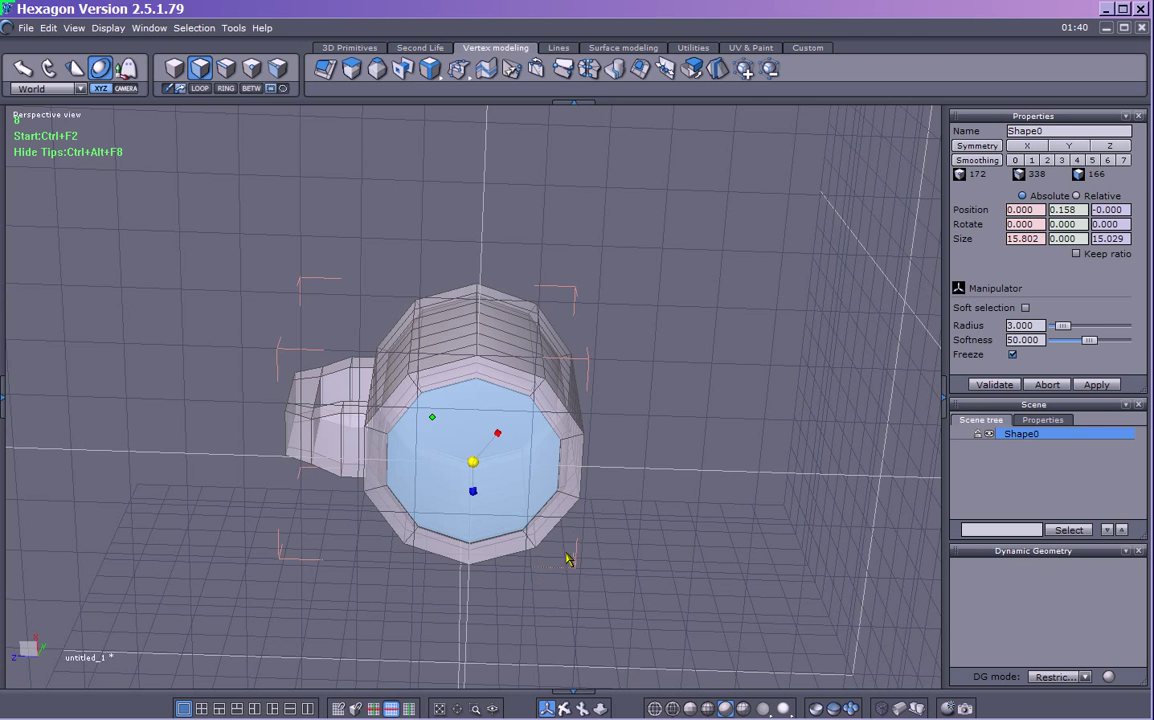
pyautogui.moveTo(585, 544); pyautogui.dragTo(583, 656, button='middle')
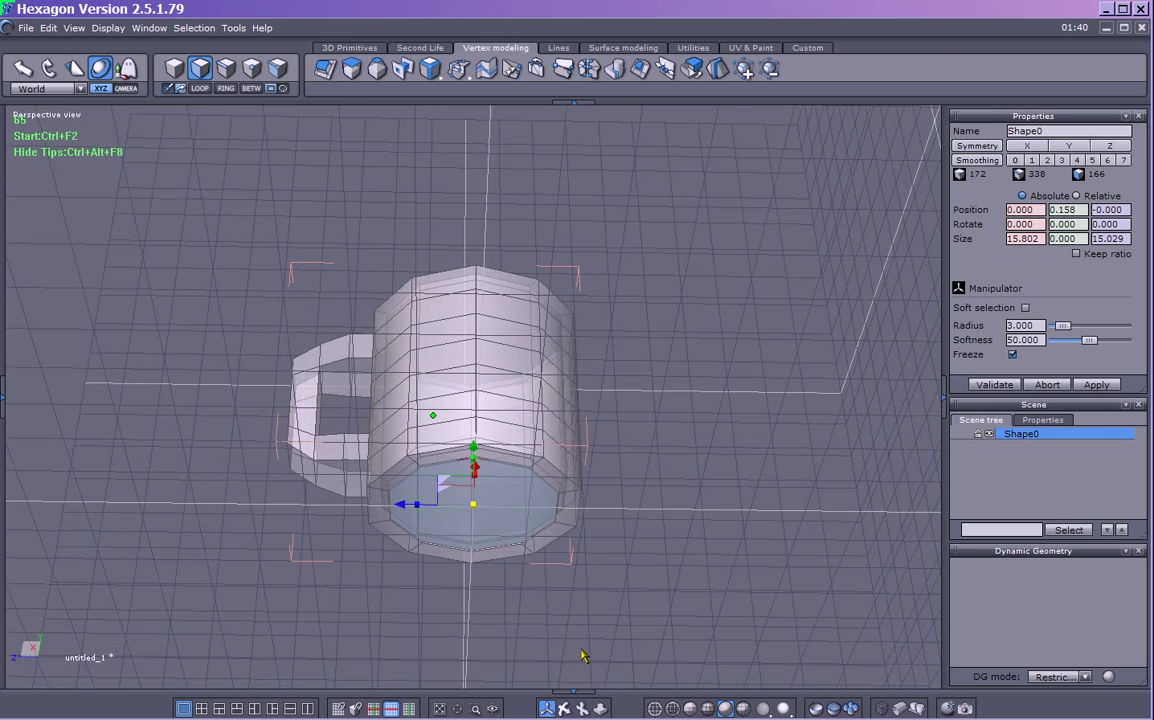
# Raise the recessed bottom face a little further and apply smoothing level 1 to the mug
pyautogui.moveTo(478, 452); pyautogui.dragTo(479, 450)
pyautogui.moveTo(478, 452); pyautogui.dragTo(668, 472, button='middle')
pyautogui.click(1034, 161)
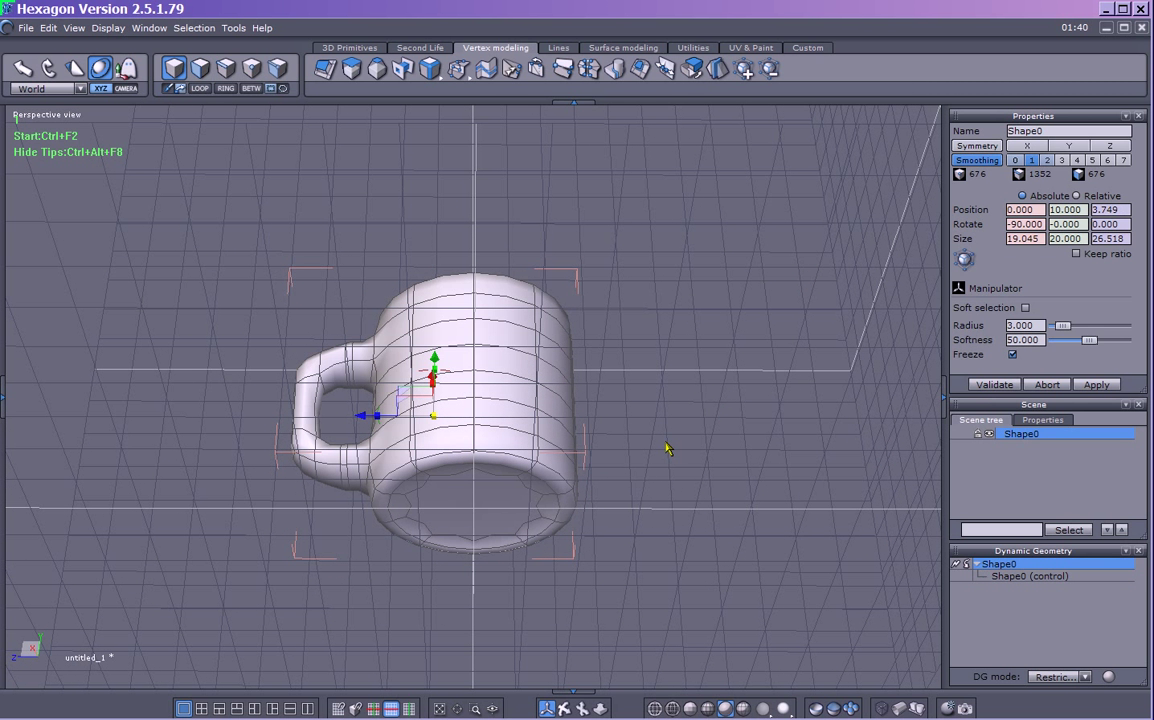
# Raise the mug's smoothing to level 2 and examine the smoothed shape unselected from several sides
pyautogui.moveTo(668, 449); pyautogui.dragTo(705, 351, button='middle')
pyautogui.click(688, 404)
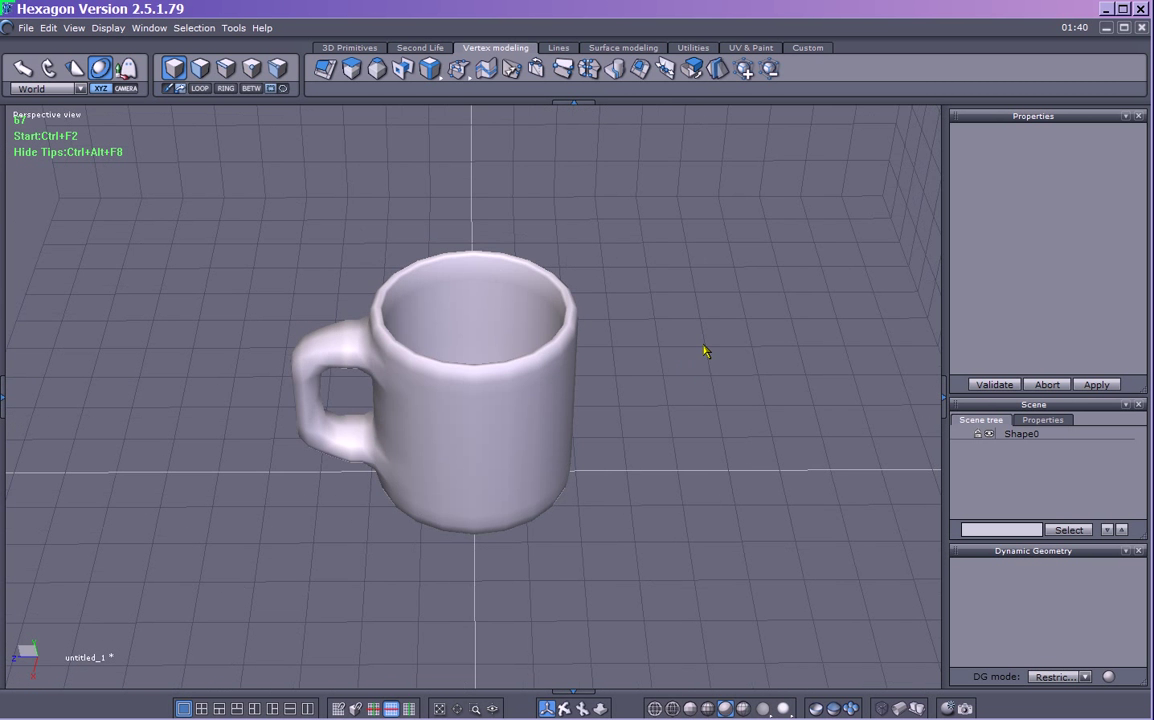
pyautogui.click(502, 431)
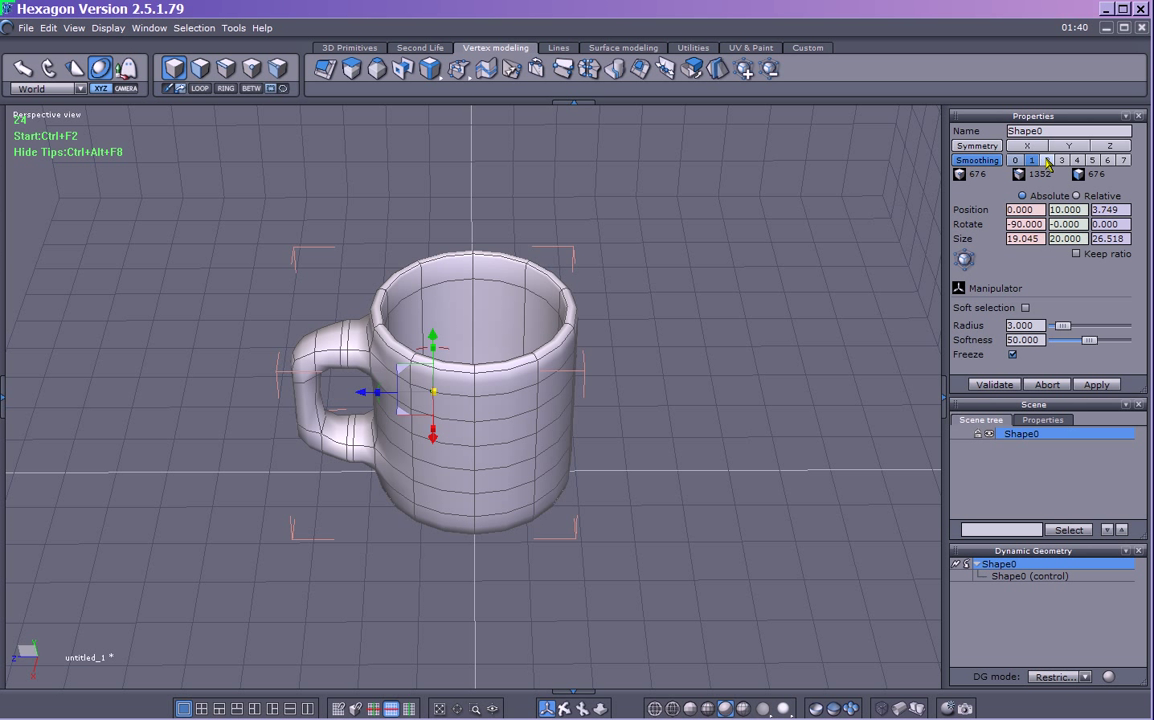
pyautogui.click(1047, 160)
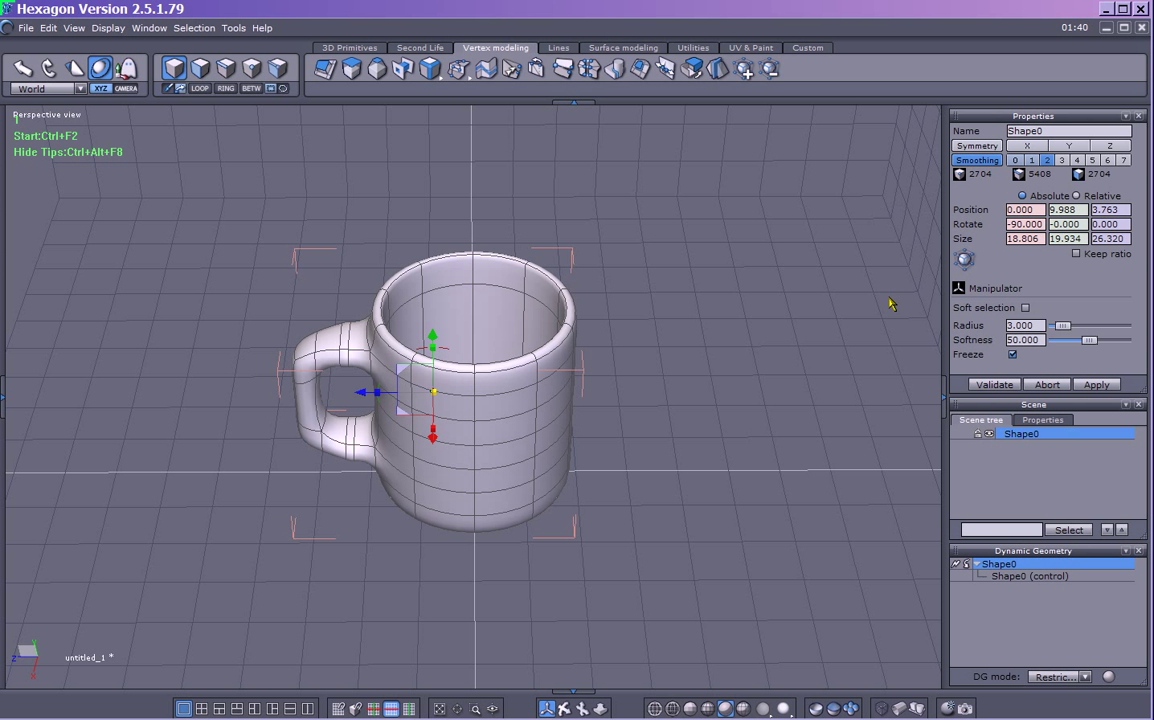
pyautogui.click(779, 361)
pyautogui.moveTo(786, 389); pyautogui.dragTo(675, 430, button='middle')
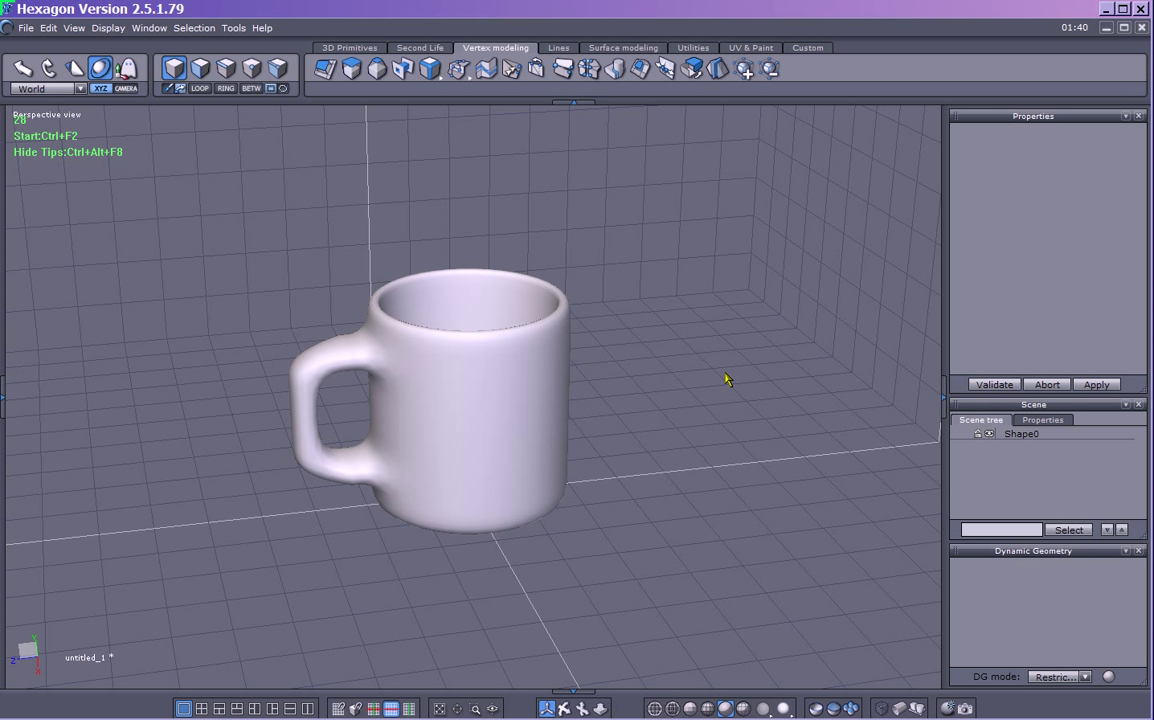
pyautogui.moveTo(730, 383); pyautogui.dragTo(702, 423, button='middle')
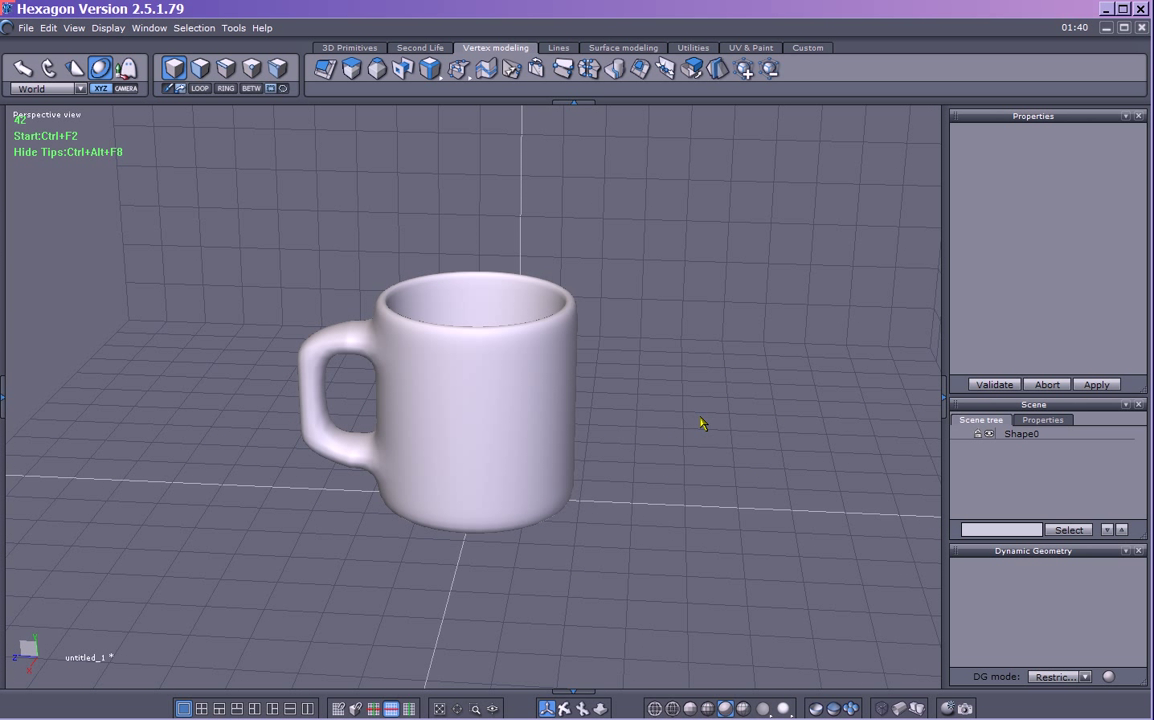
# Rename the mug object as "mug"
pyautogui.click(497, 404)
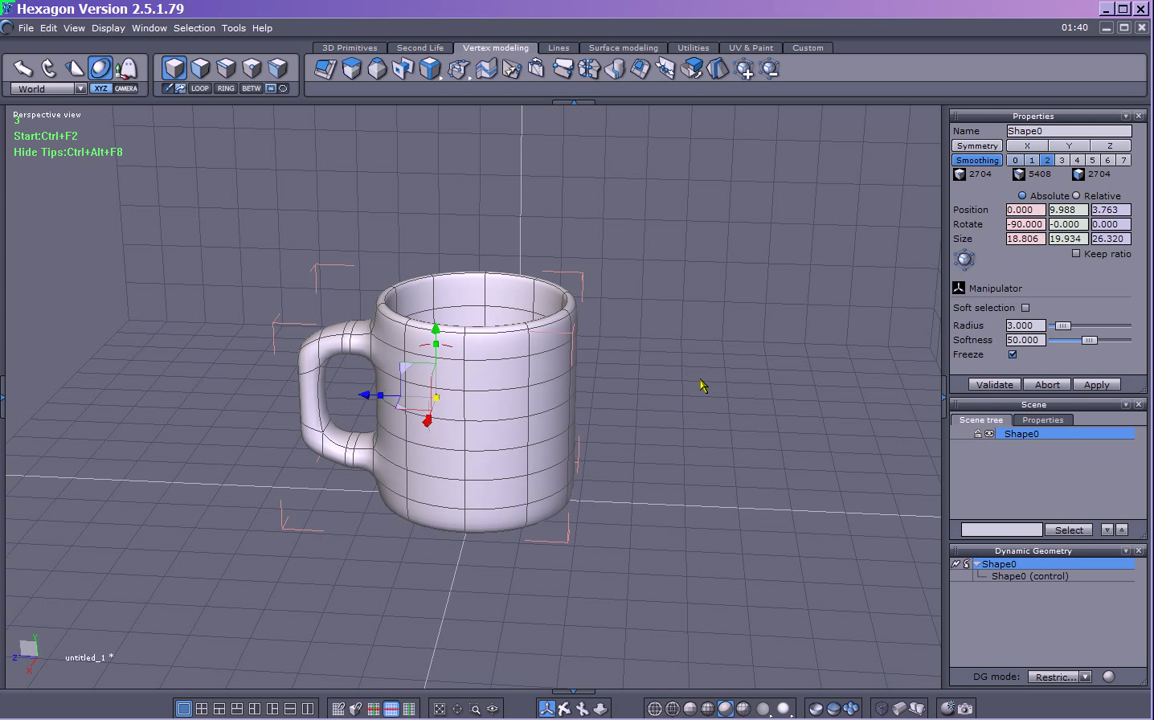
pyautogui.click(1052, 133)
pyautogui.write('mug')
pyautogui.press('Return')
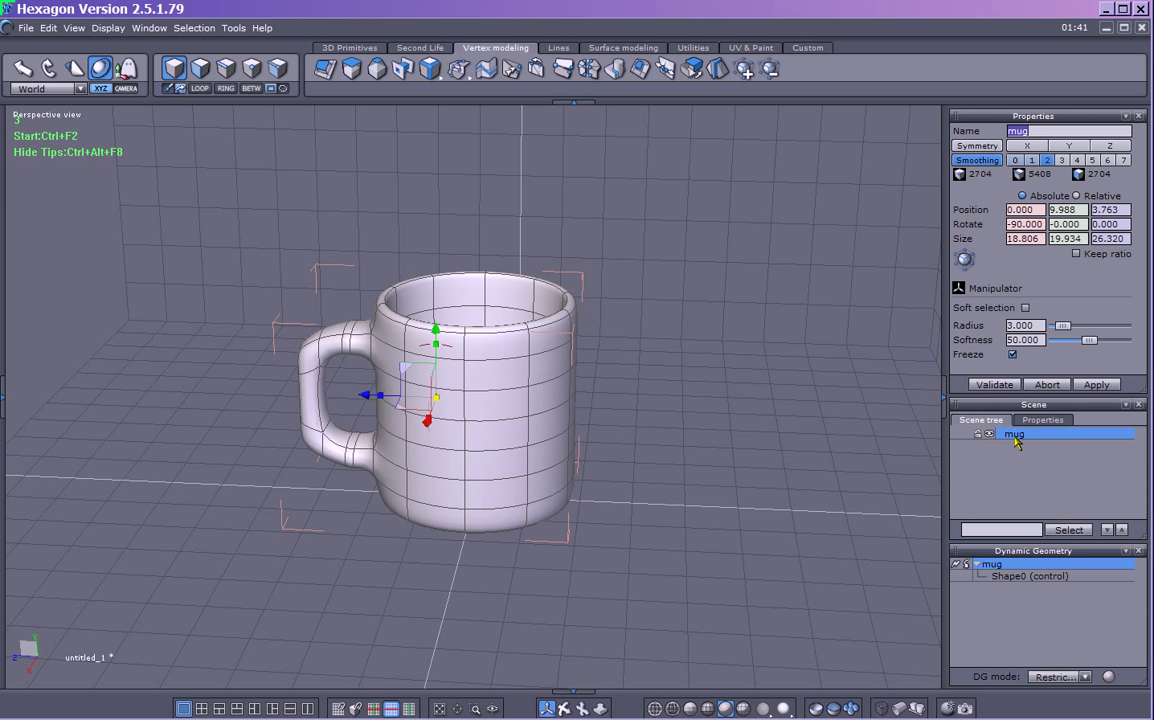
pyautogui.moveTo(695, 463); pyautogui.dragTo(762, 407, button='middle')
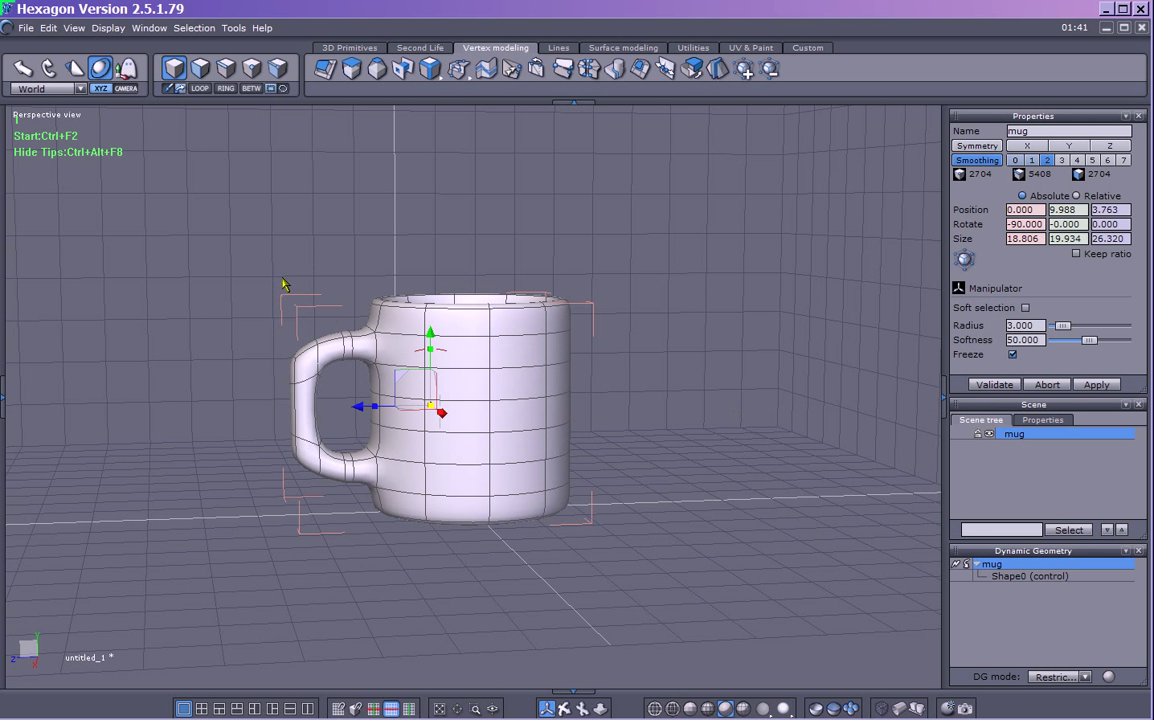